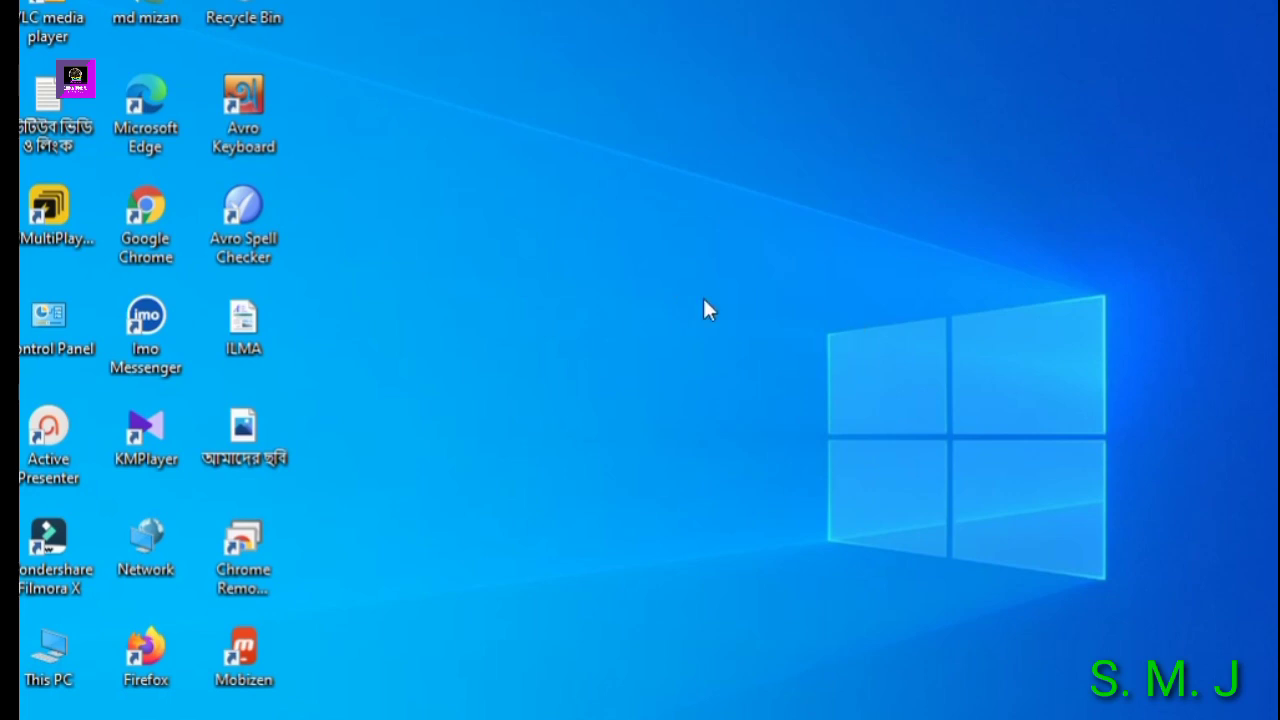
right_click(702, 236)
left_click(636, 310)
right_click(816, 171)
left_click(728, 252)
right_click(790, 213)
left_click(714, 291)
right_click(891, 114)
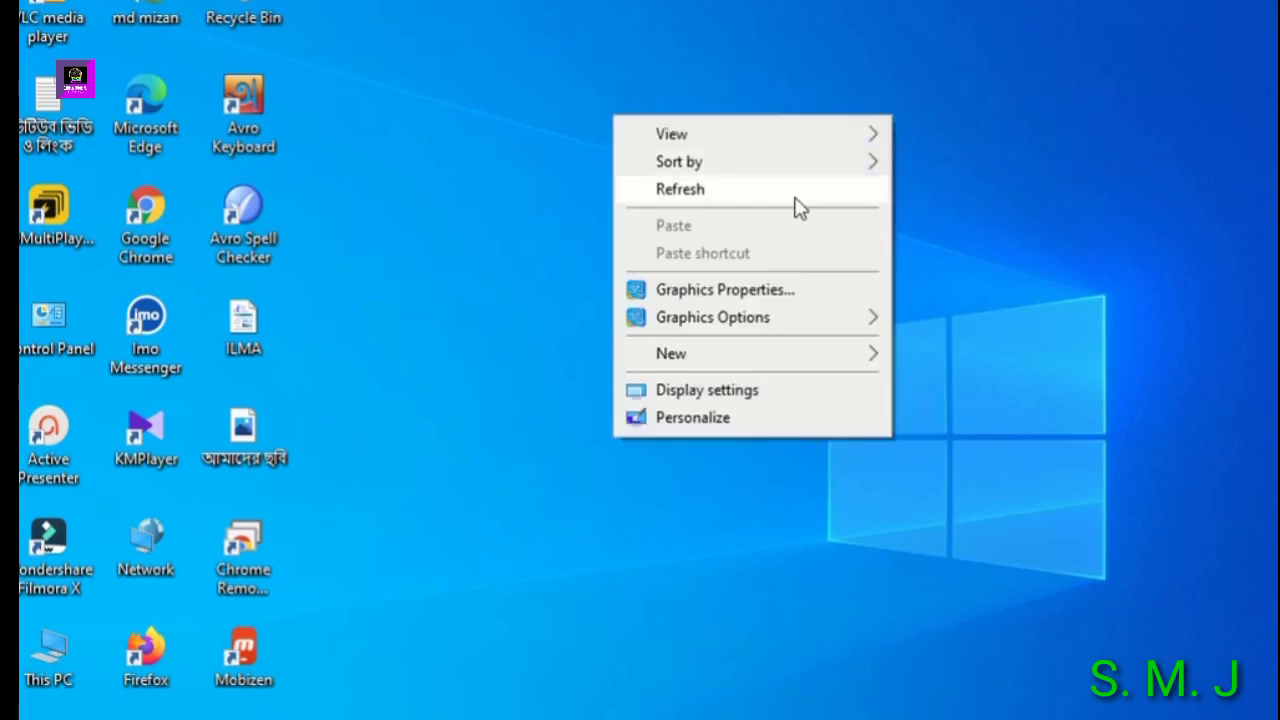
left_click(798, 193)
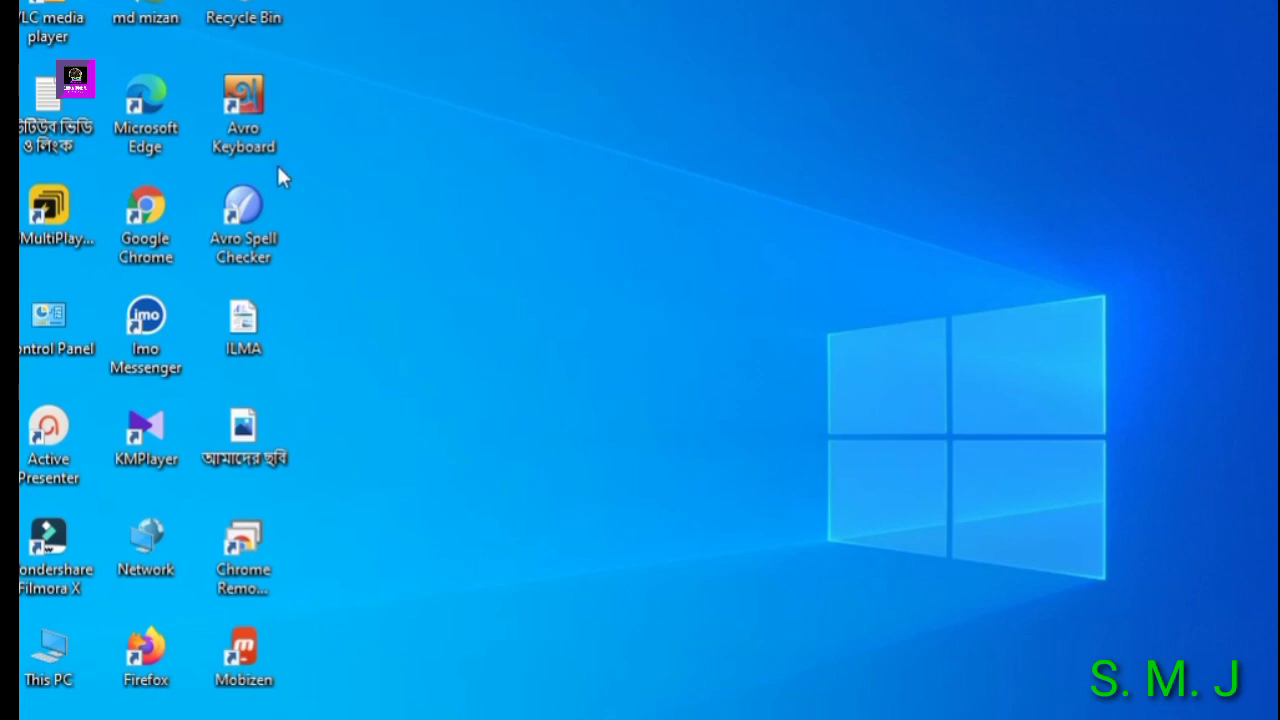
Open Canva's Log in result from a Google search for "canva" in a maximized Google Chrome window
double_click(140, 244)
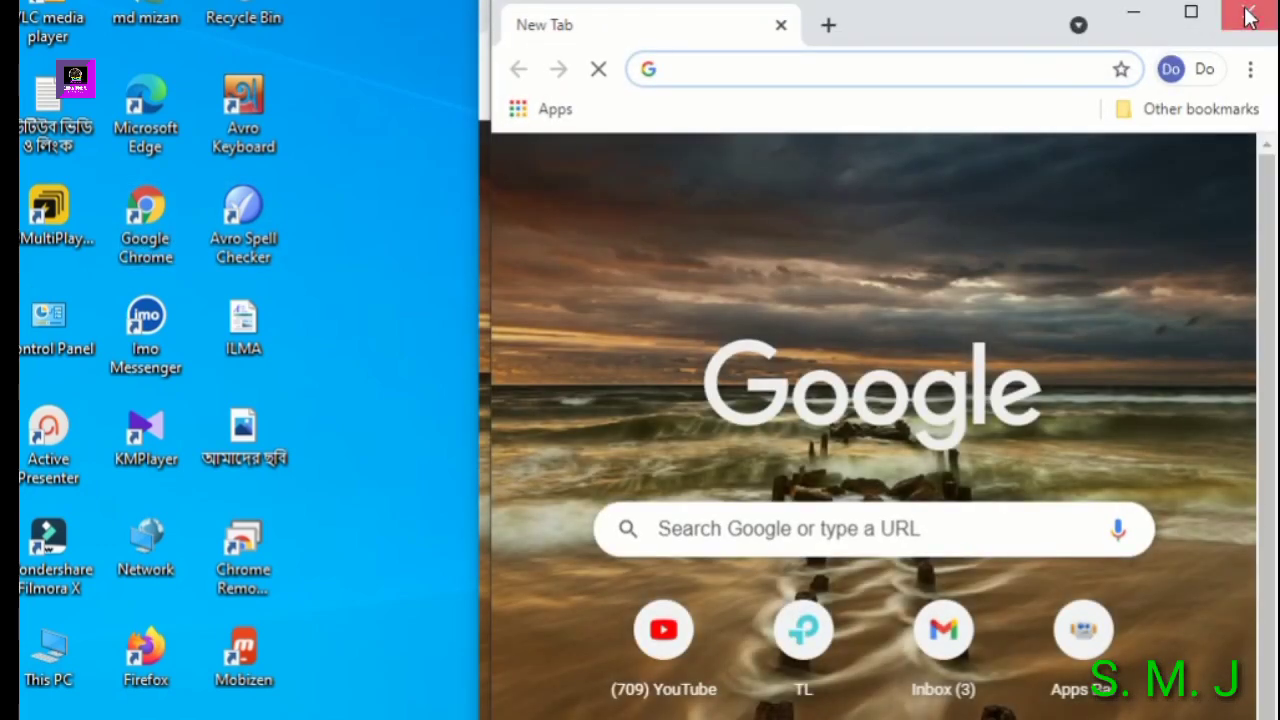
left_click(1191, 12)
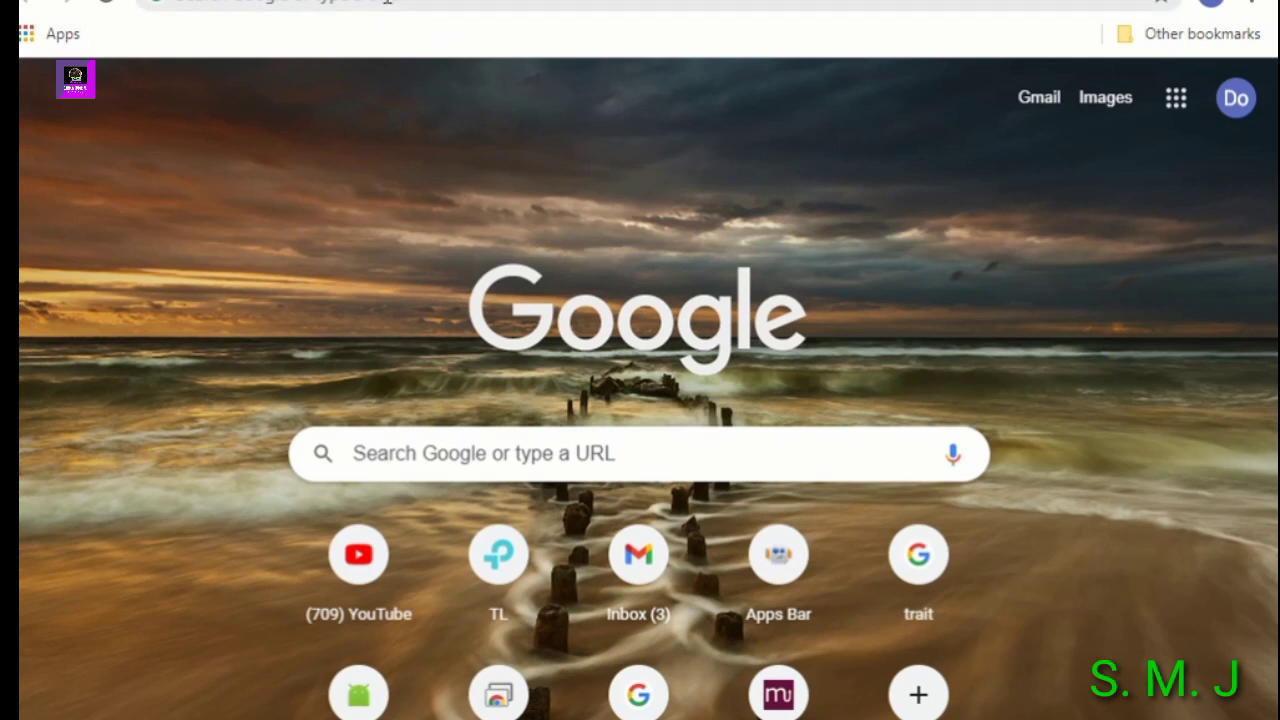
left_click(390, 4)
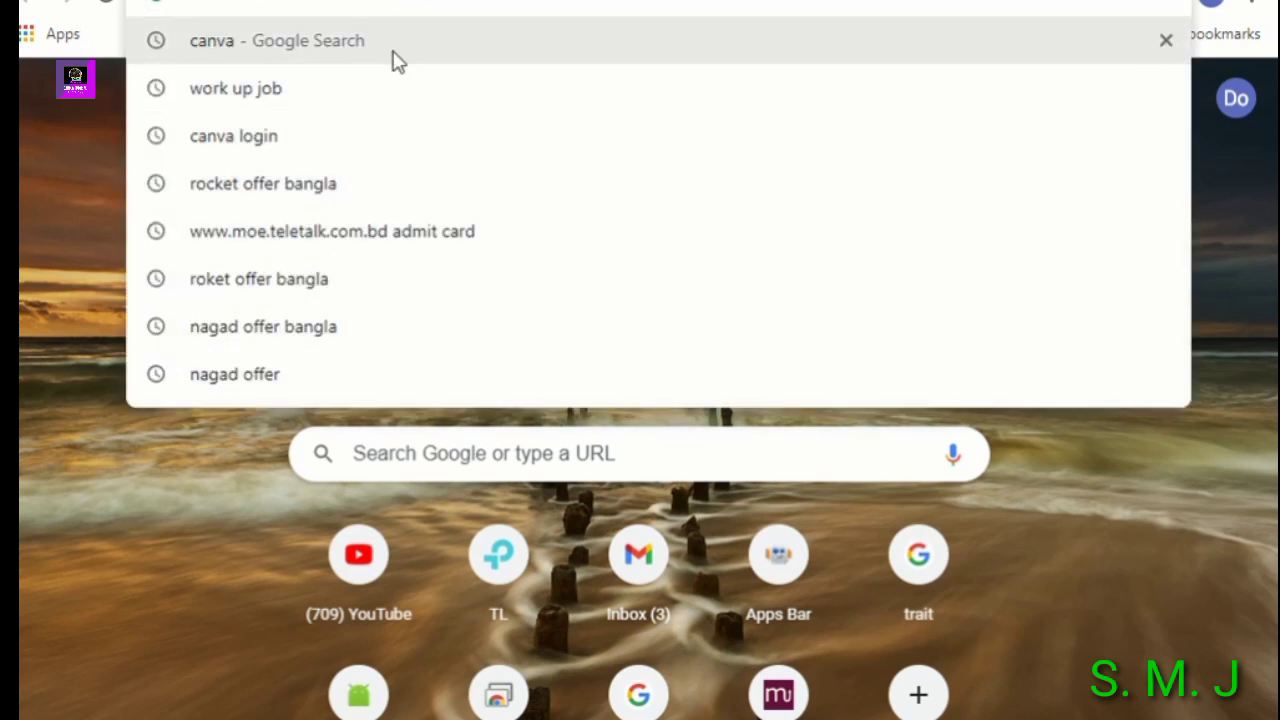
left_click(210, 44)
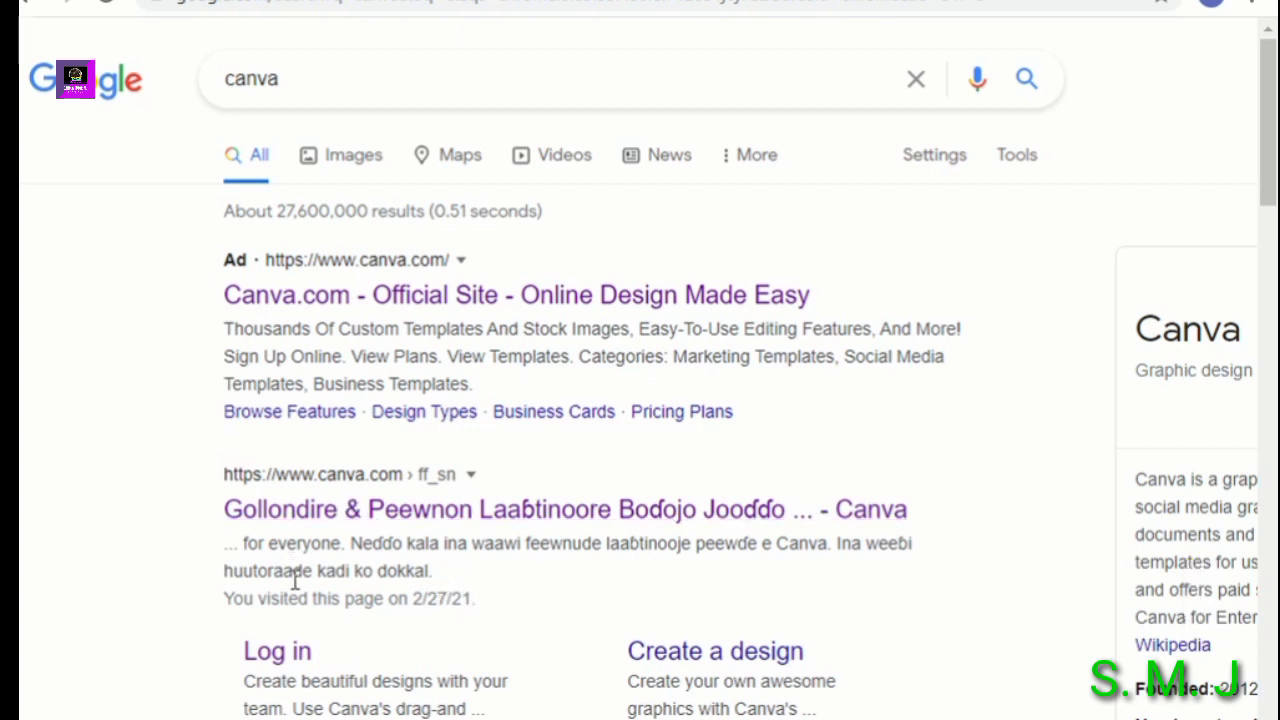
left_click(296, 662)
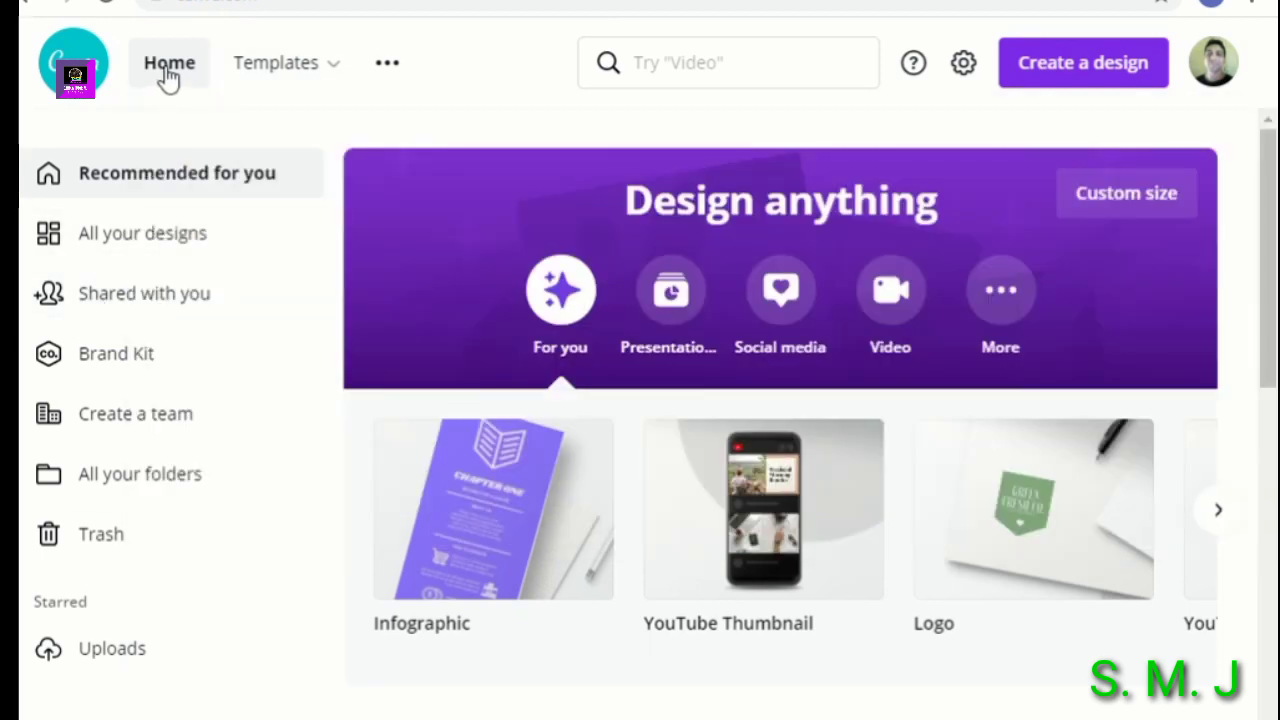
Look through the existing designs in the Your designs row of the home page
scroll(772, 340, "down", 3)
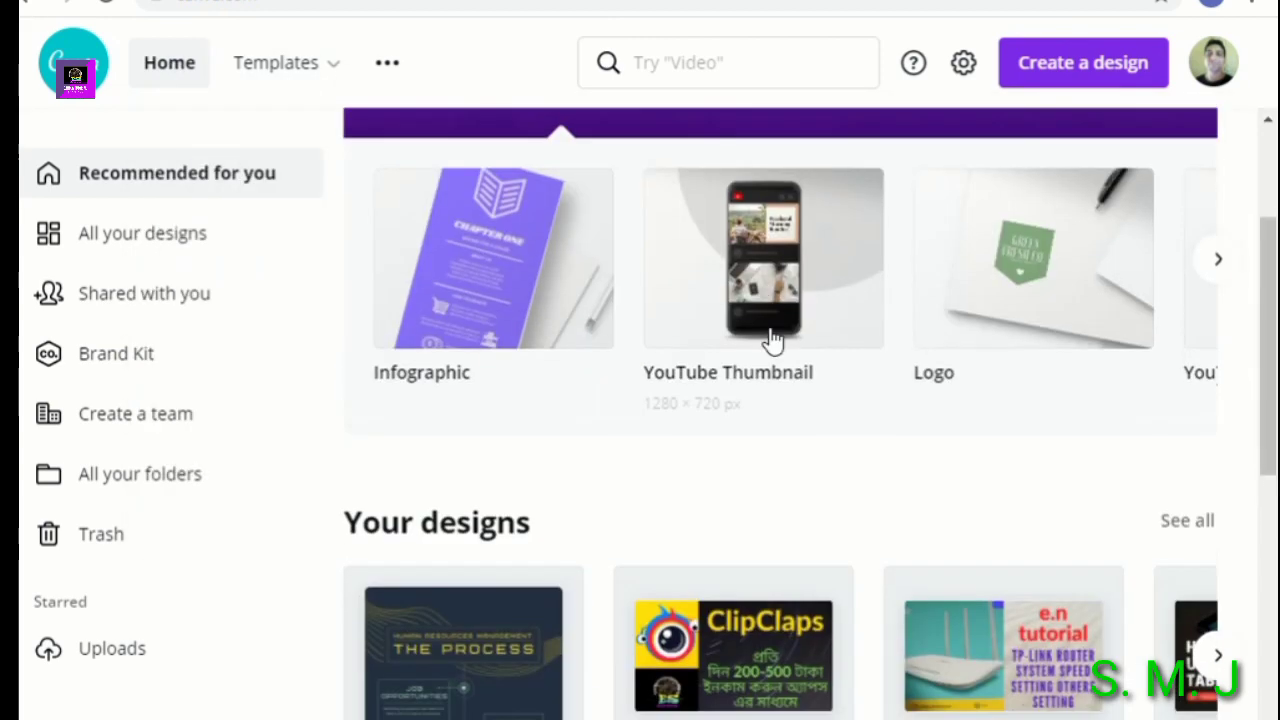
scroll(772, 340, "down", 1)
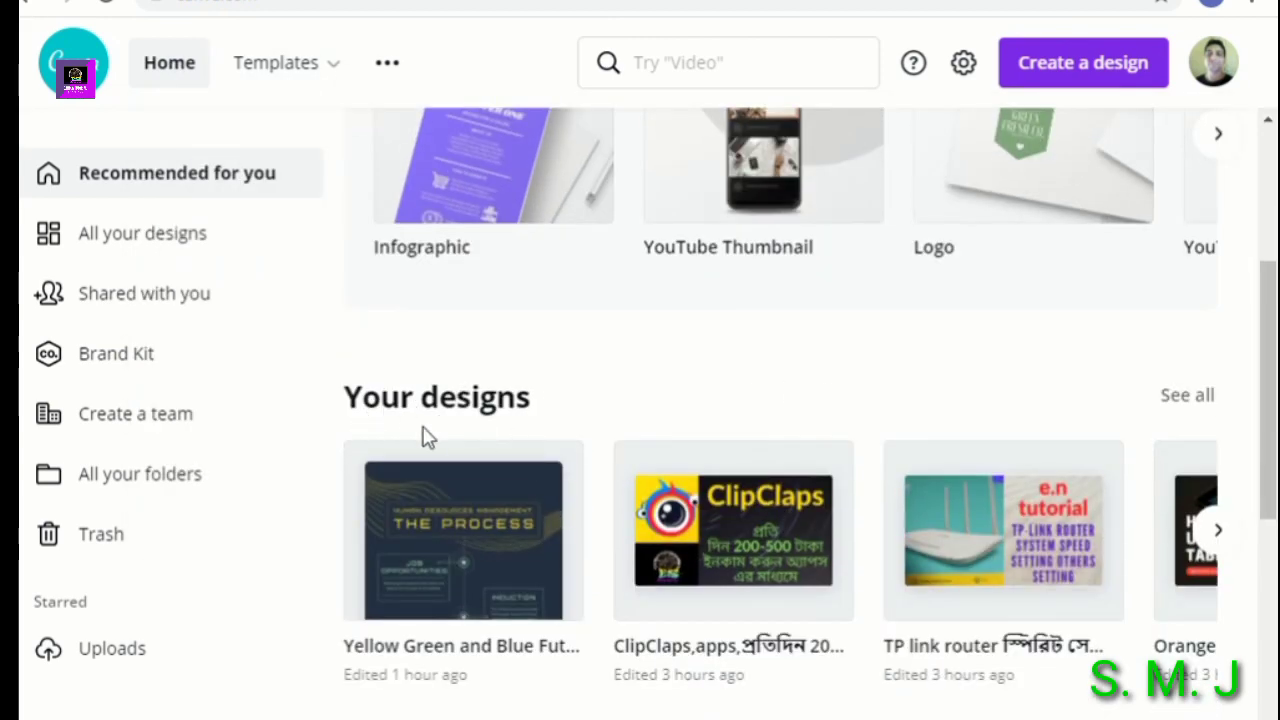
left_click(1215, 533)
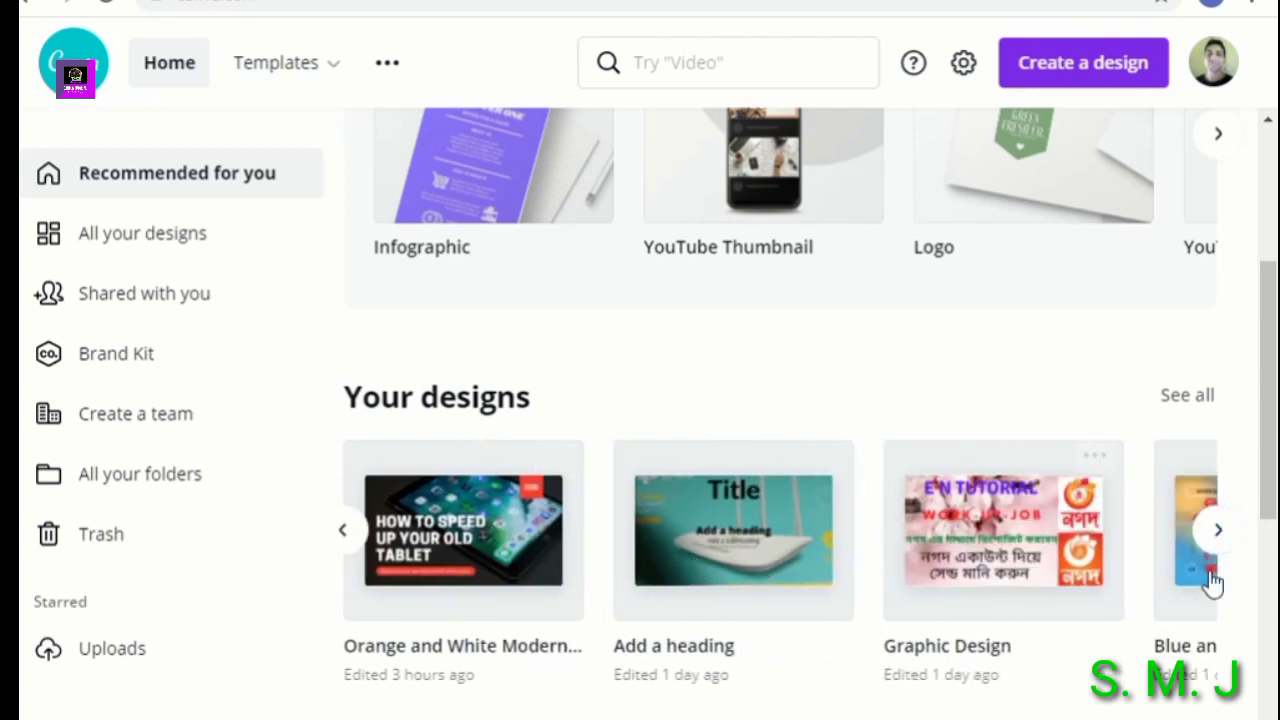
left_click(1220, 545)
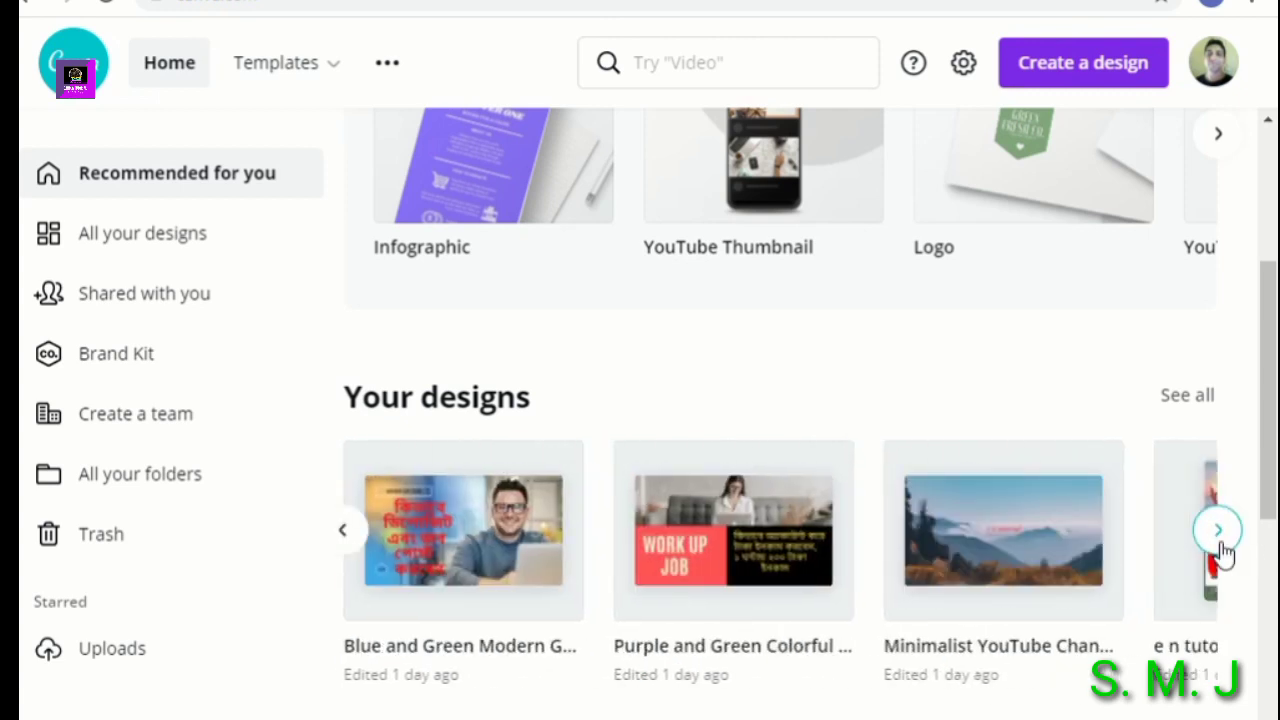
left_click(1222, 550)
left_click(1222, 550)
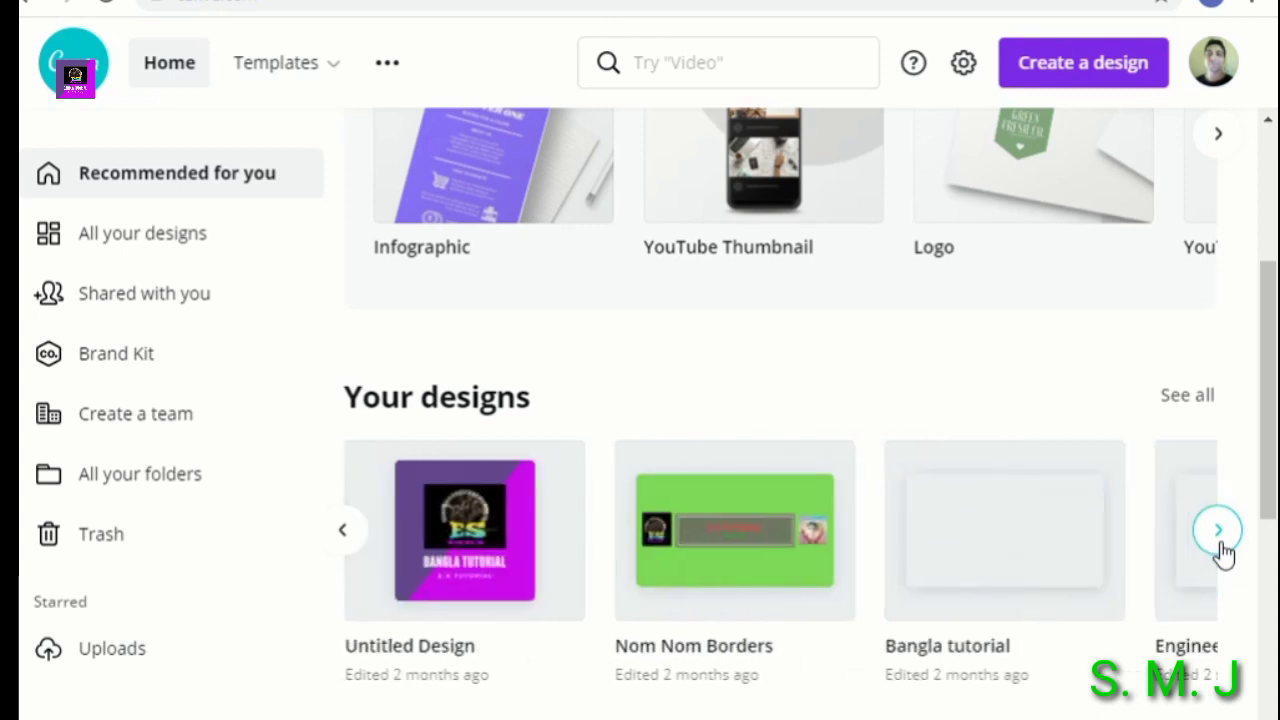
left_click(1220, 545)
left_click(1220, 545)
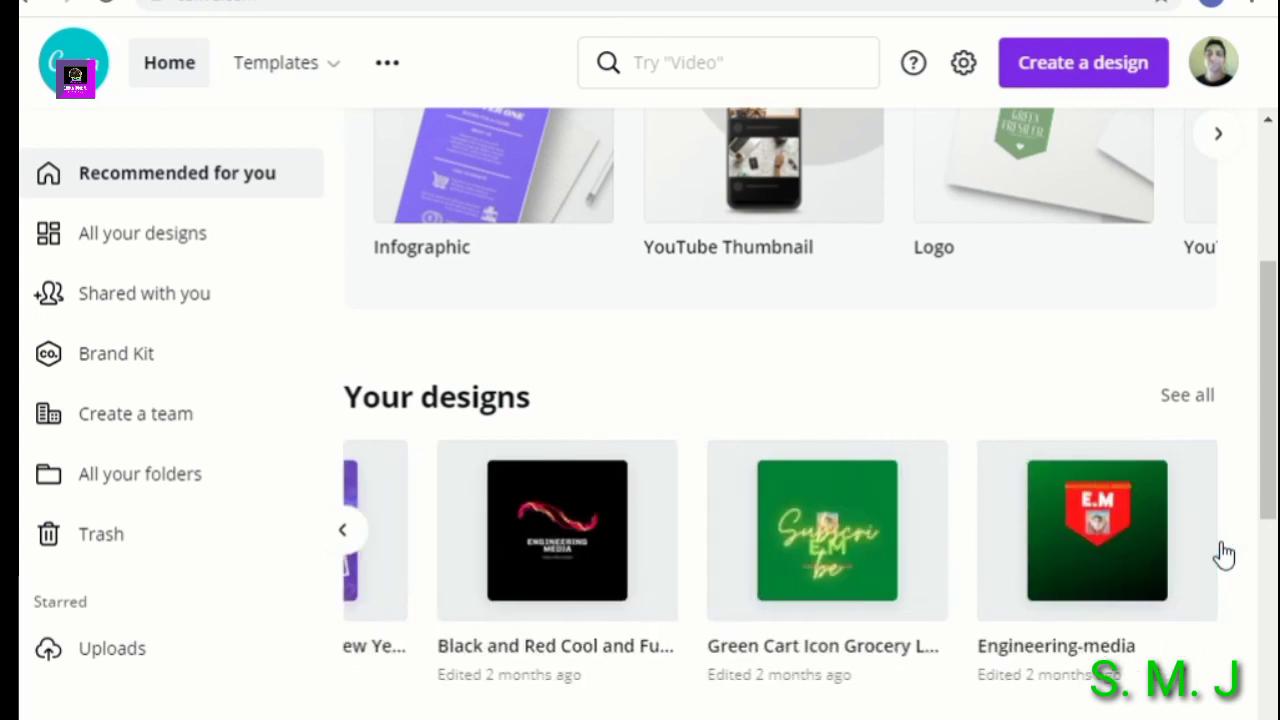
Examine the recommended template categories on the home page, from Logos and Facebook Covers through to YouTube Intros and Websites
scroll(900, 468, "down", 3)
scroll(349, 194, "up", 1)
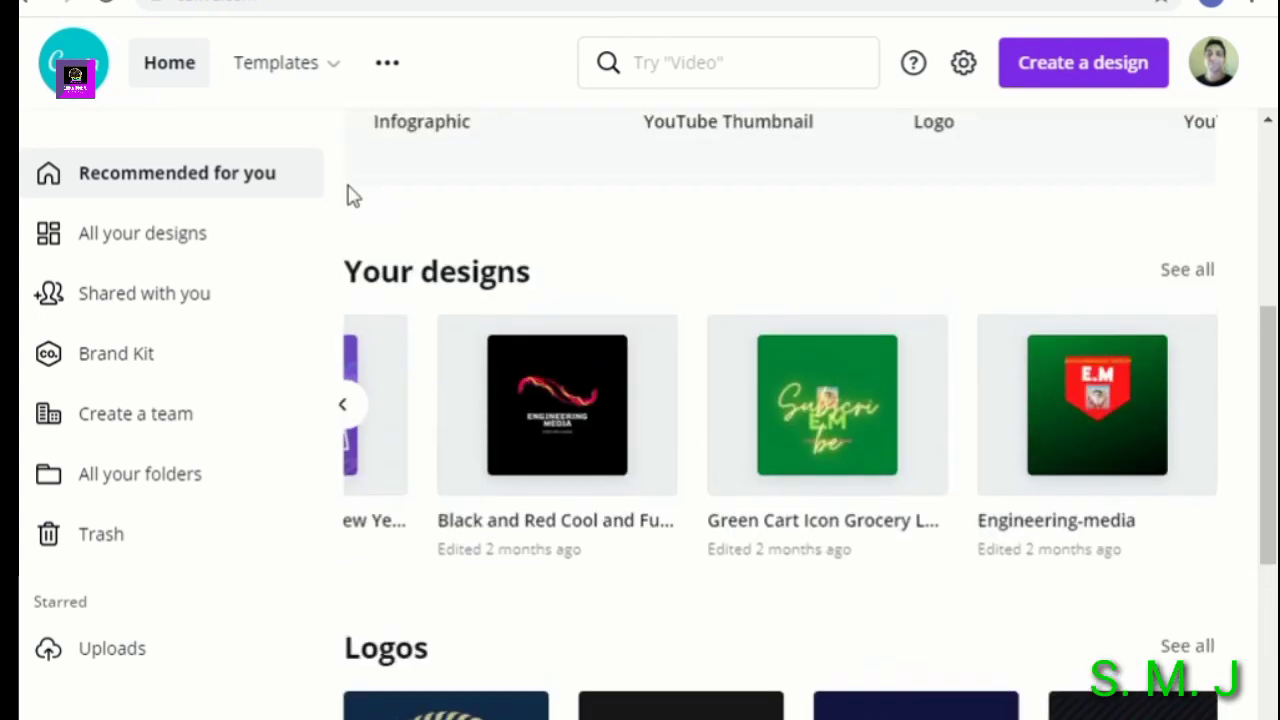
scroll(911, 449, "down", 3)
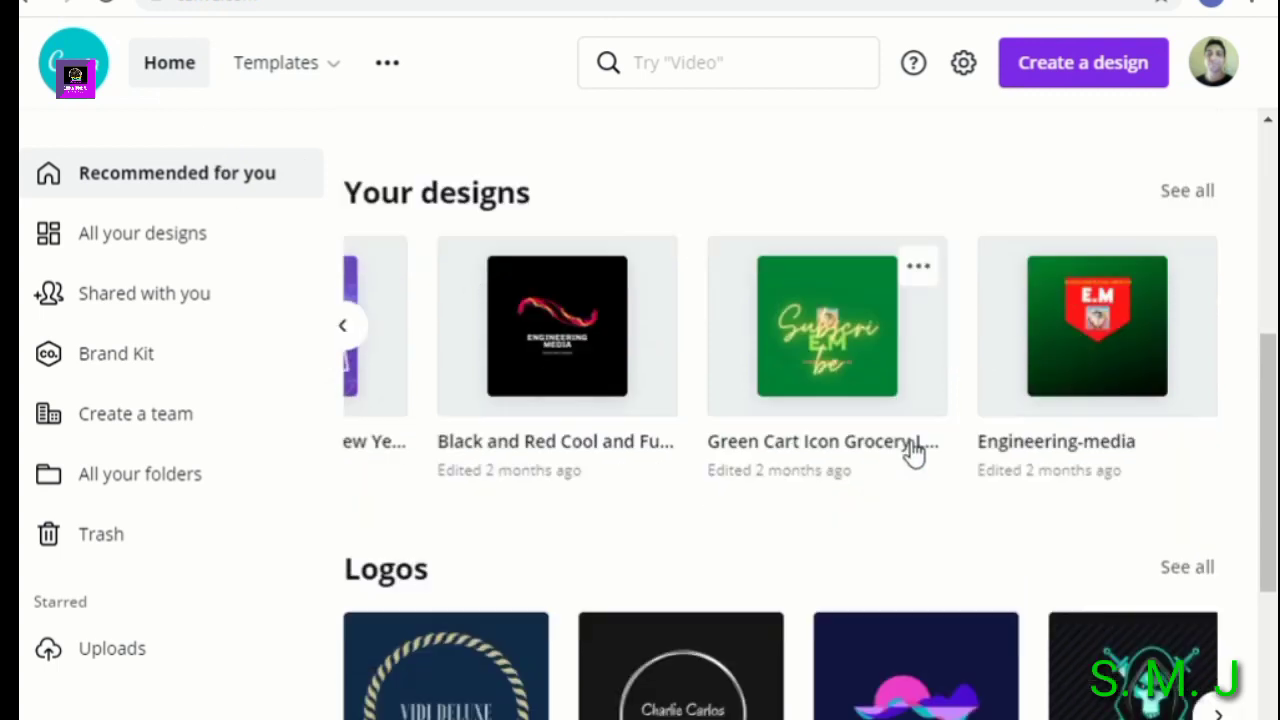
scroll(937, 403, "down", 3)
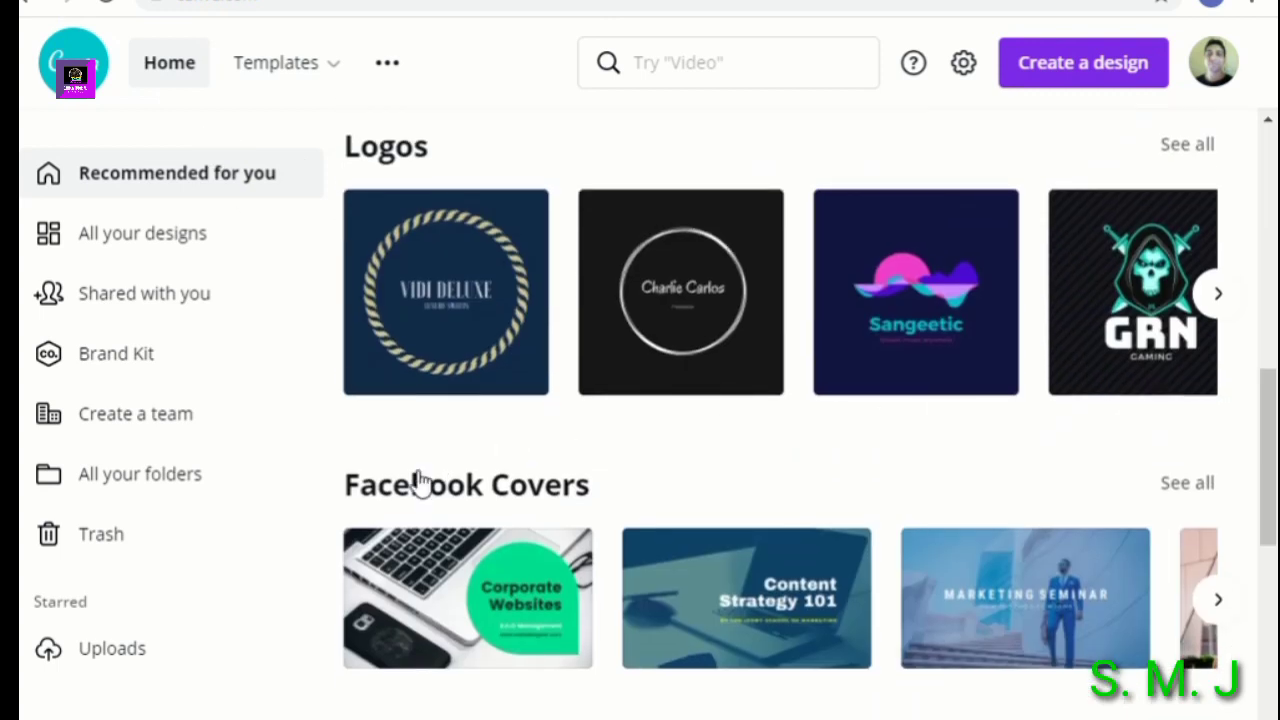
scroll(1074, 606, "down", 4)
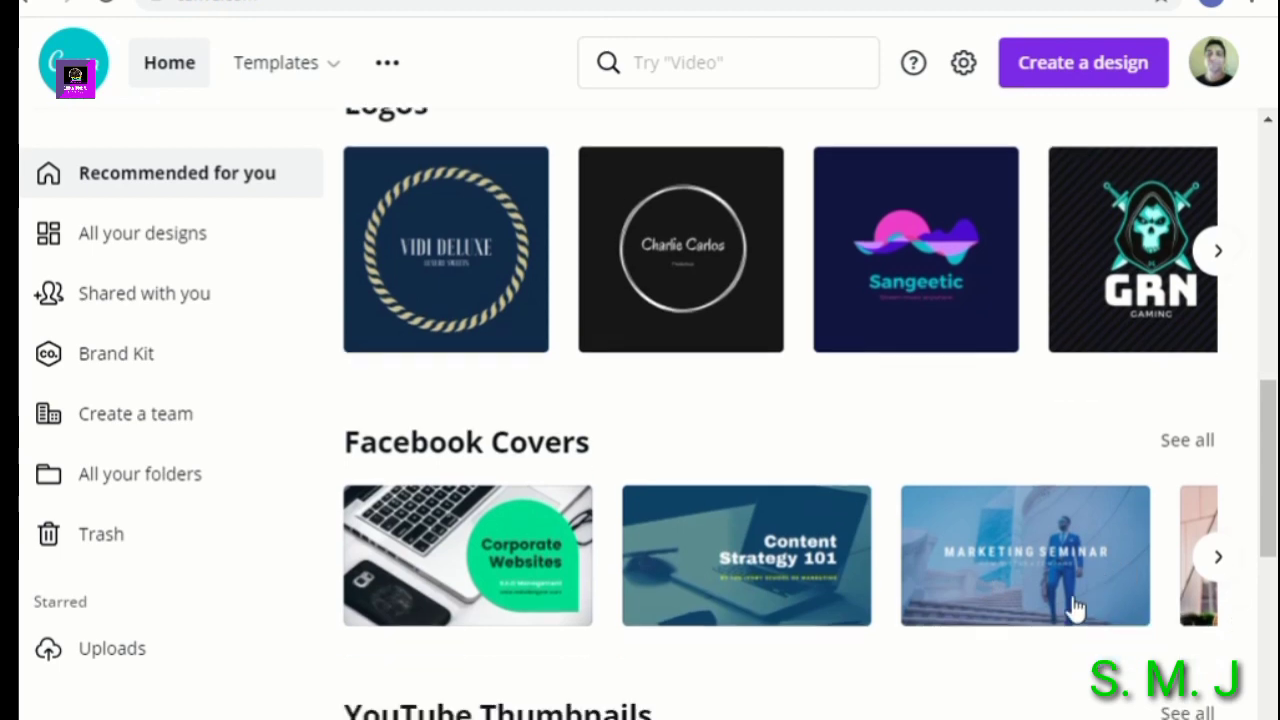
scroll(1142, 418, "down", 3)
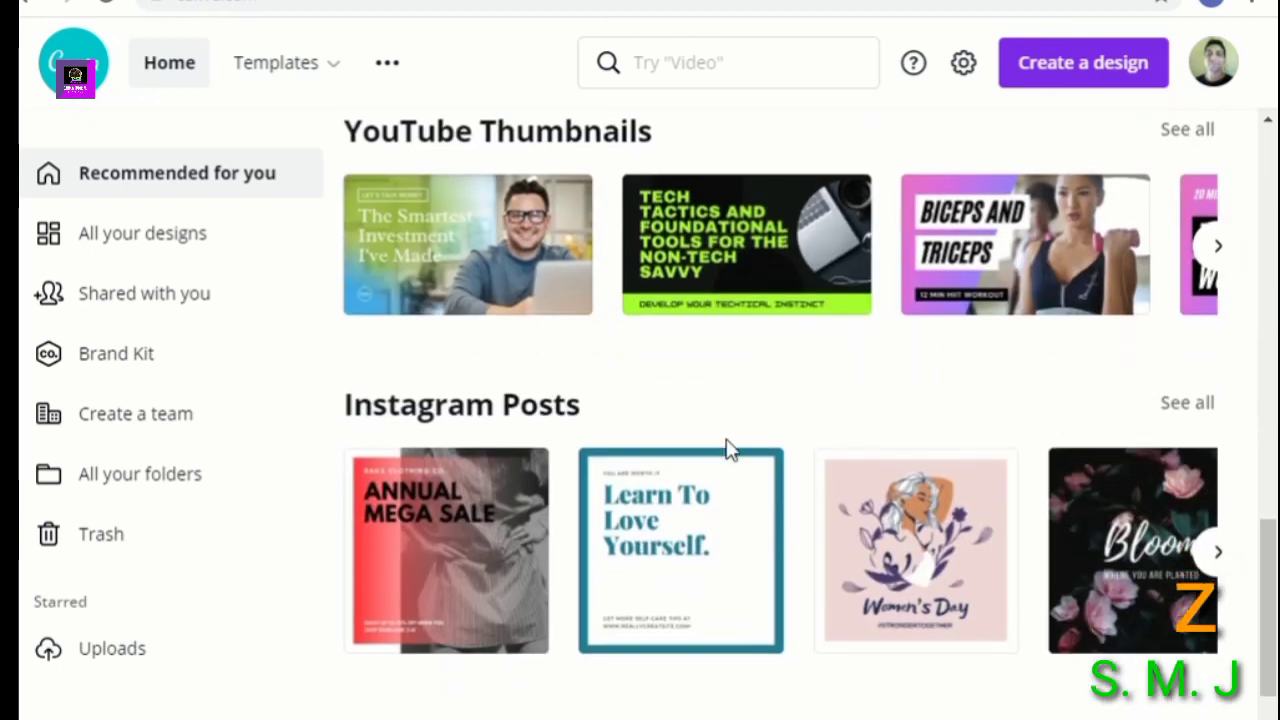
scroll(1020, 440, "down", 3)
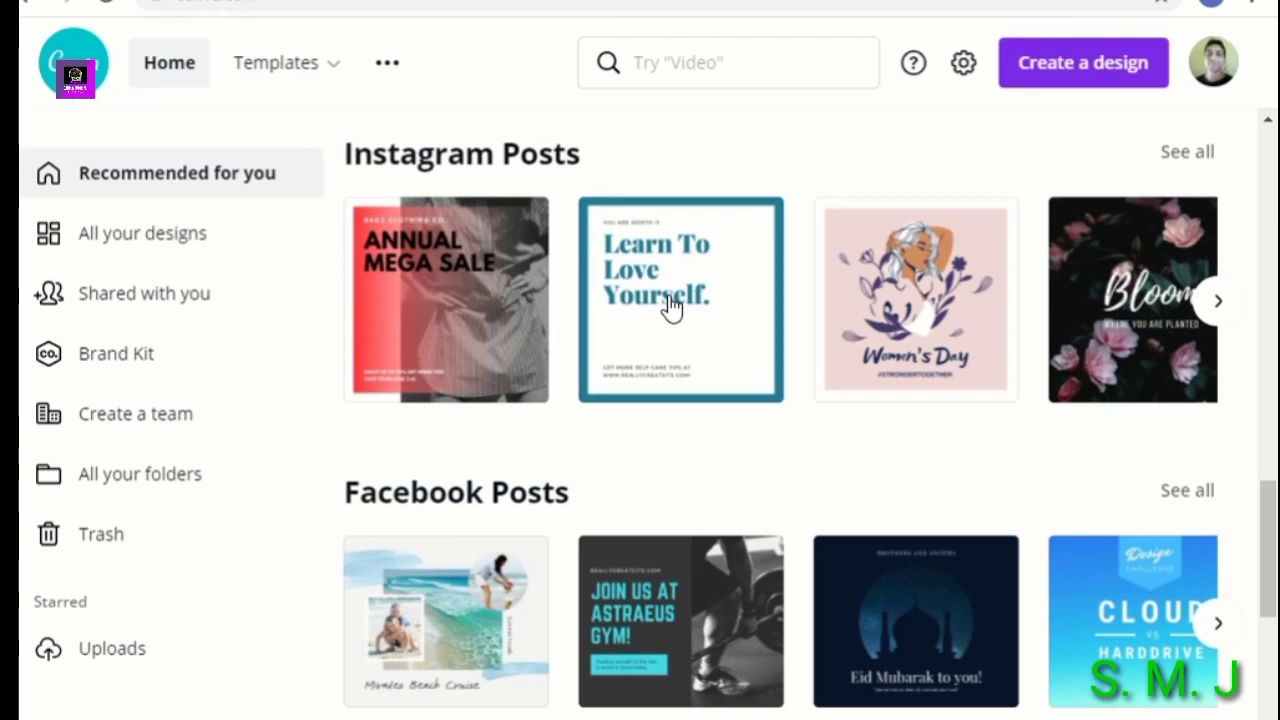
scroll(637, 380, "down", 4)
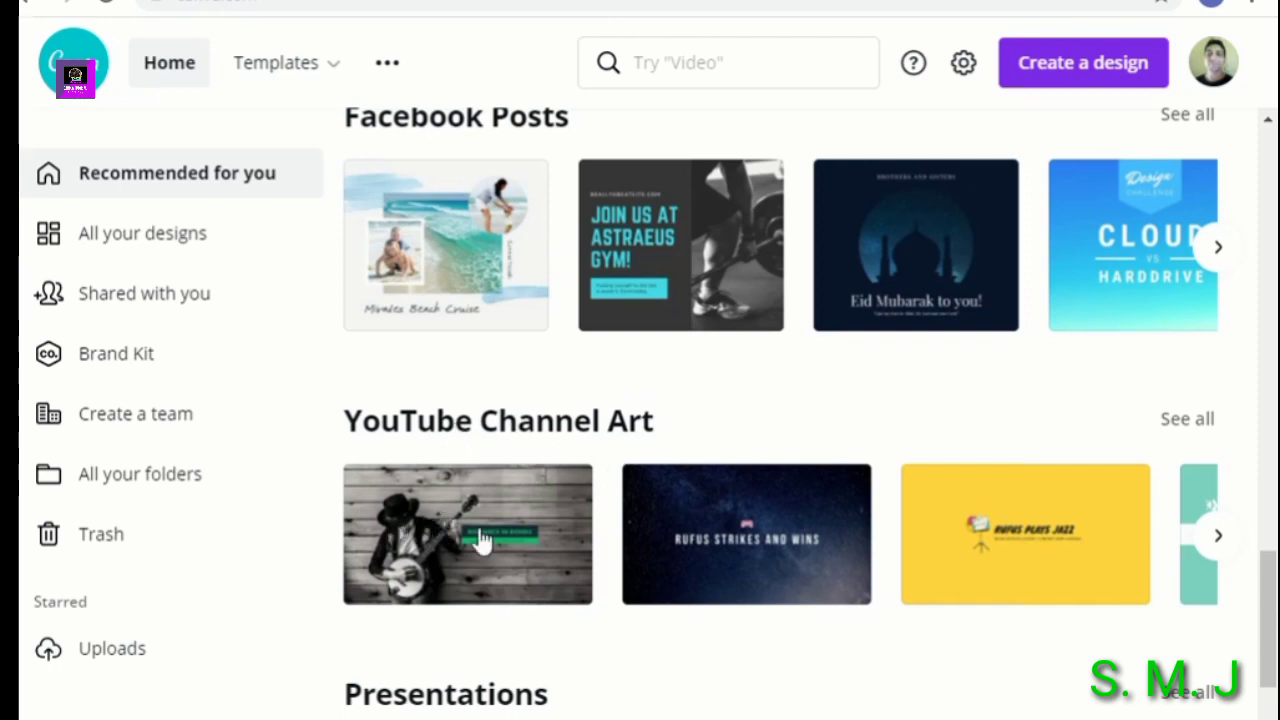
scroll(590, 492, "down", 4)
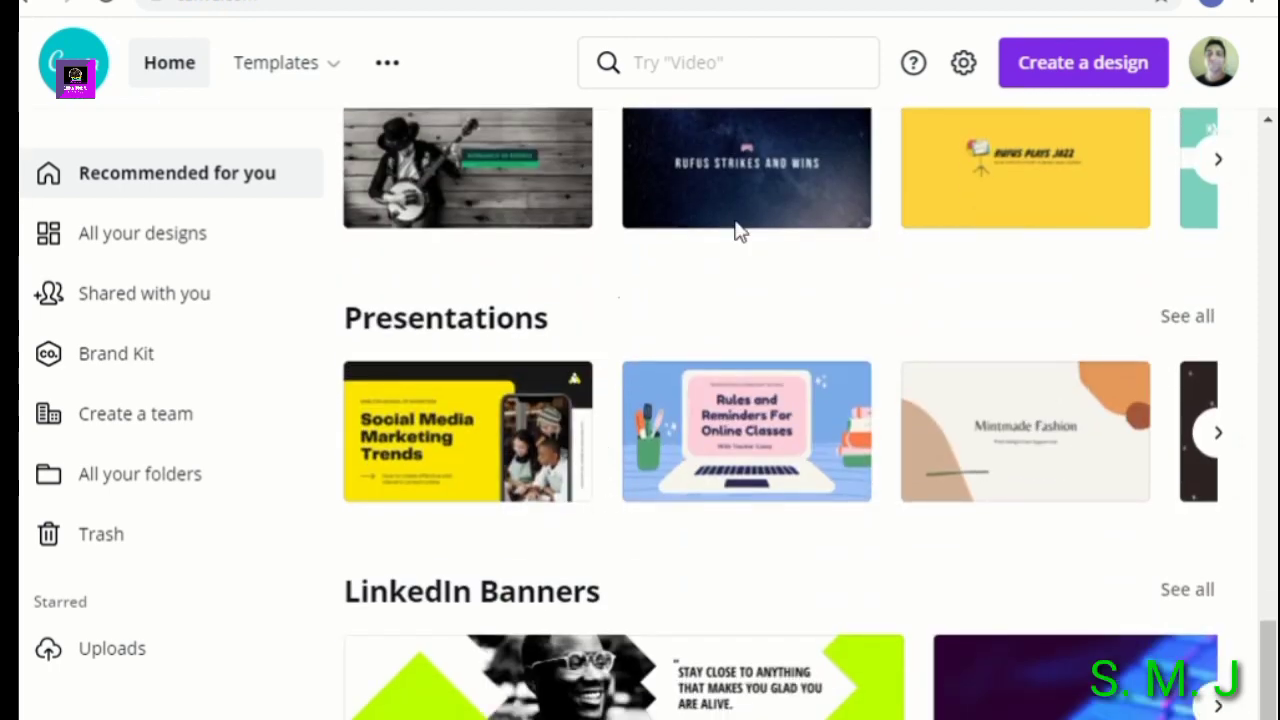
scroll(470, 470, "down", 6)
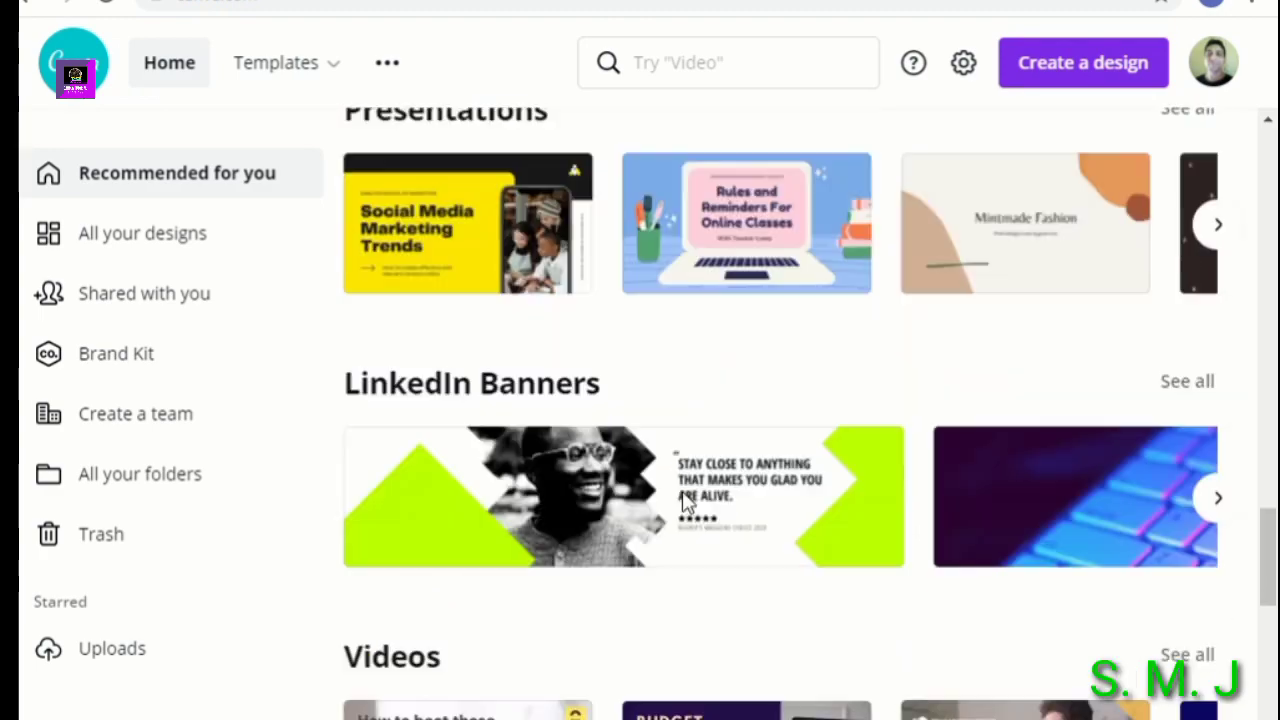
scroll(688, 505, "down", 15)
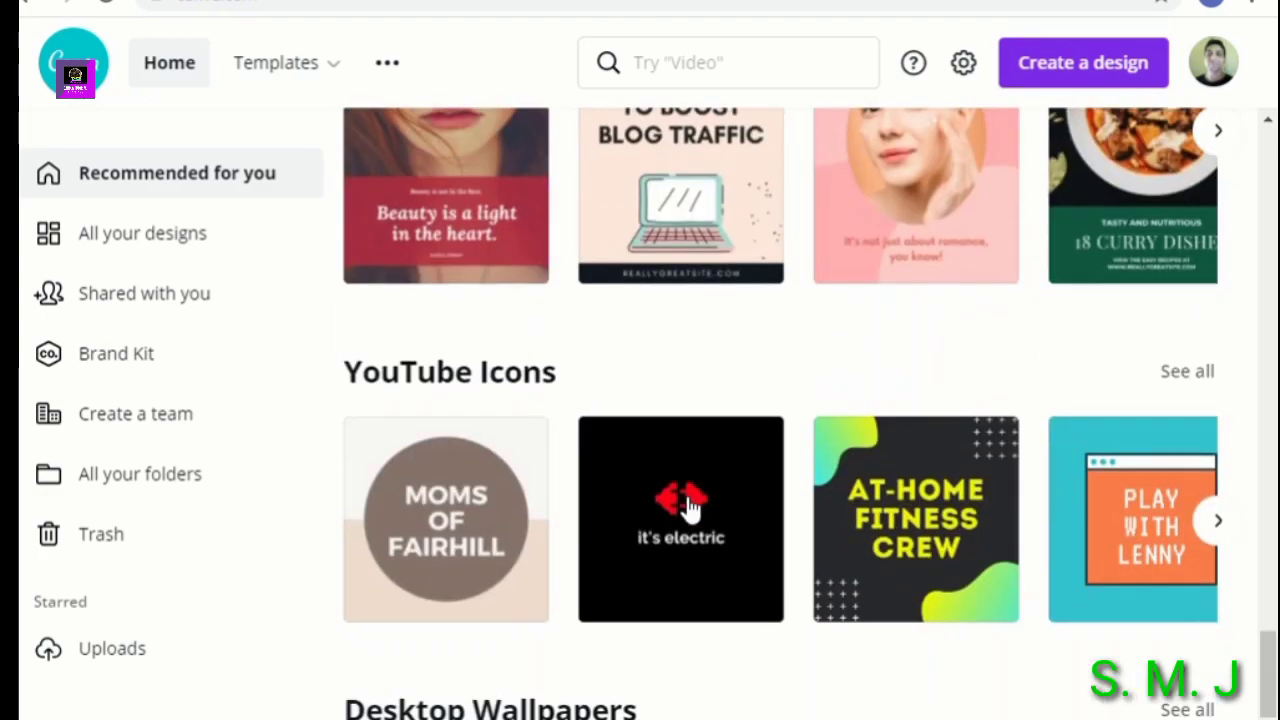
scroll(695, 512, "down", 6)
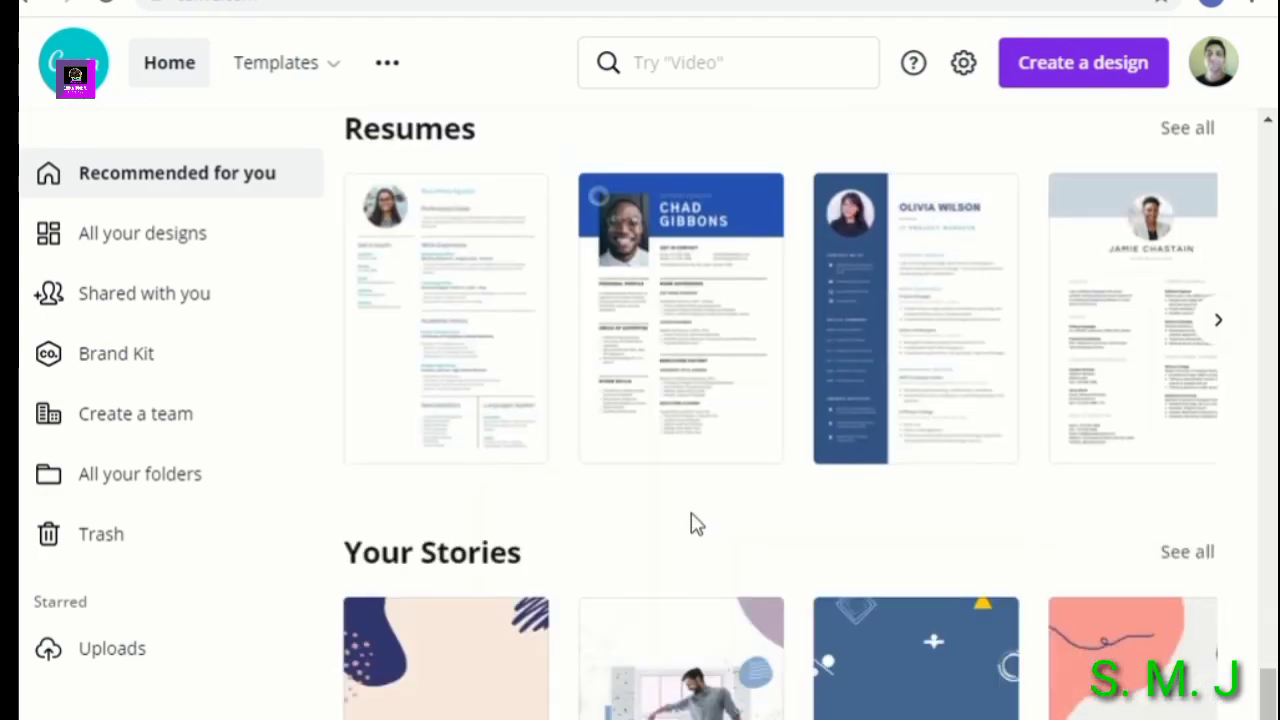
scroll(677, 495, "down", 6)
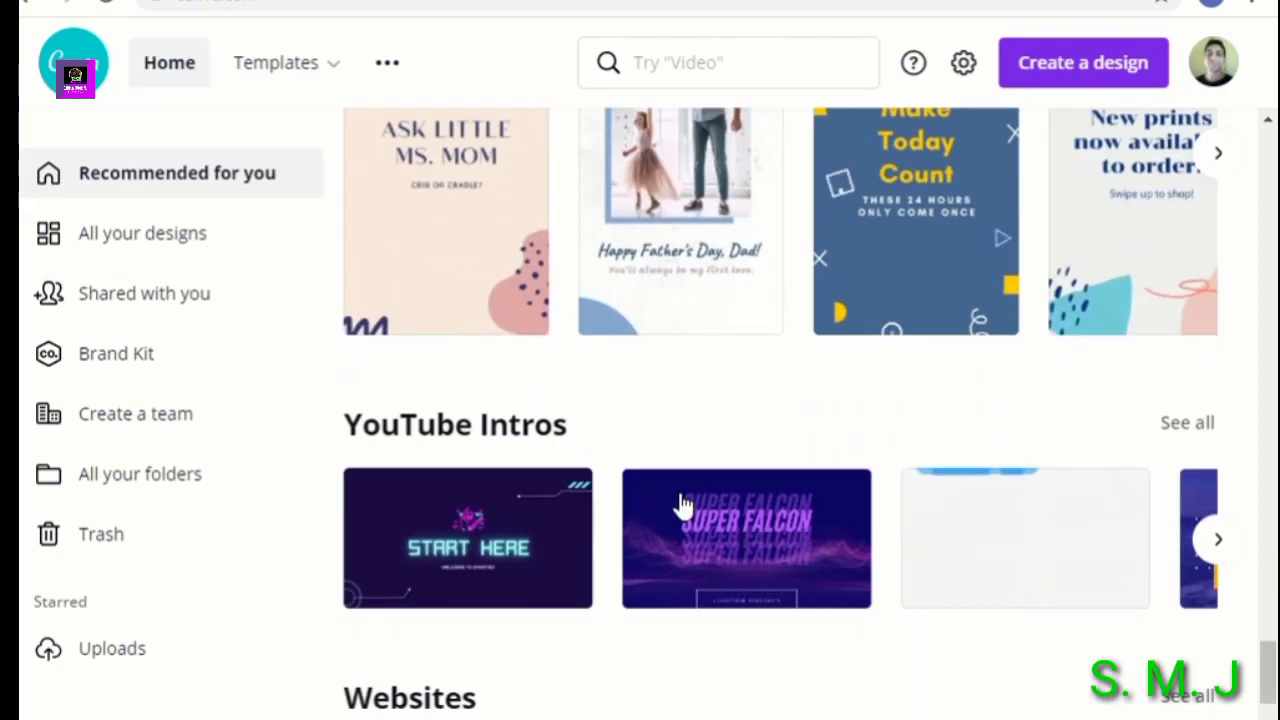
scroll(721, 500, "down", 10)
scroll(721, 495, "up", 17)
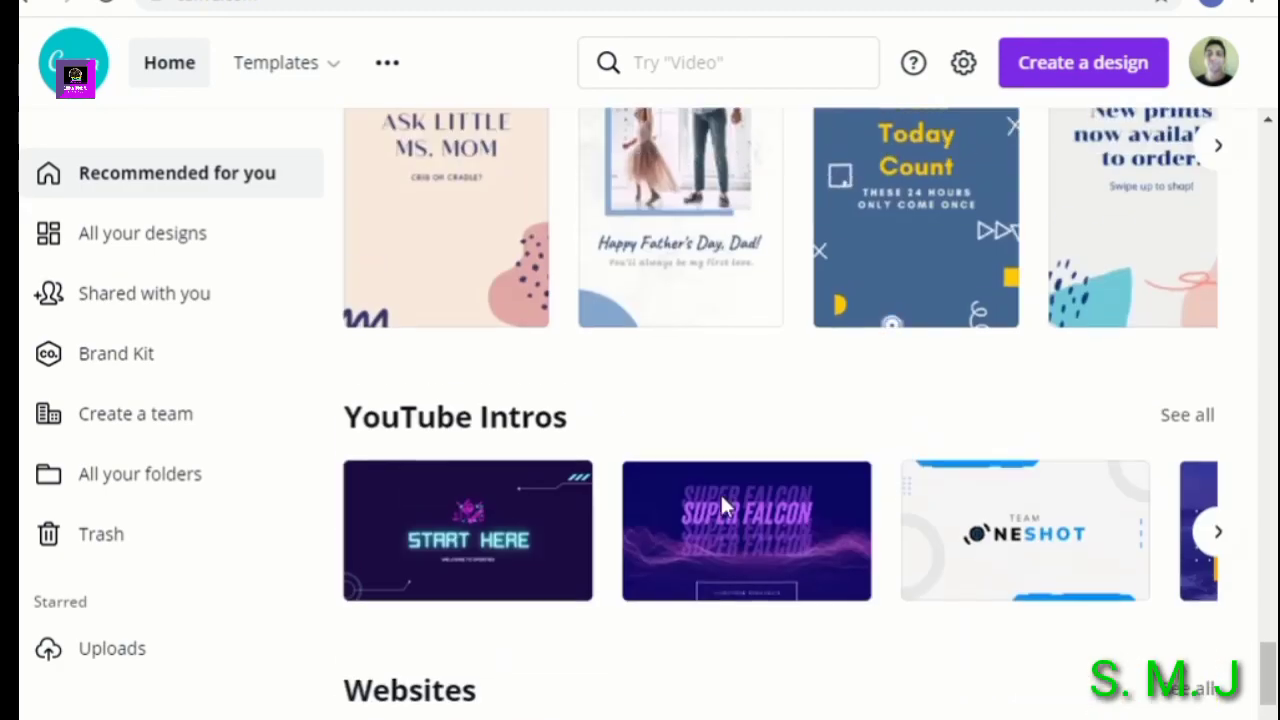
scroll(725, 505, "up", 15)
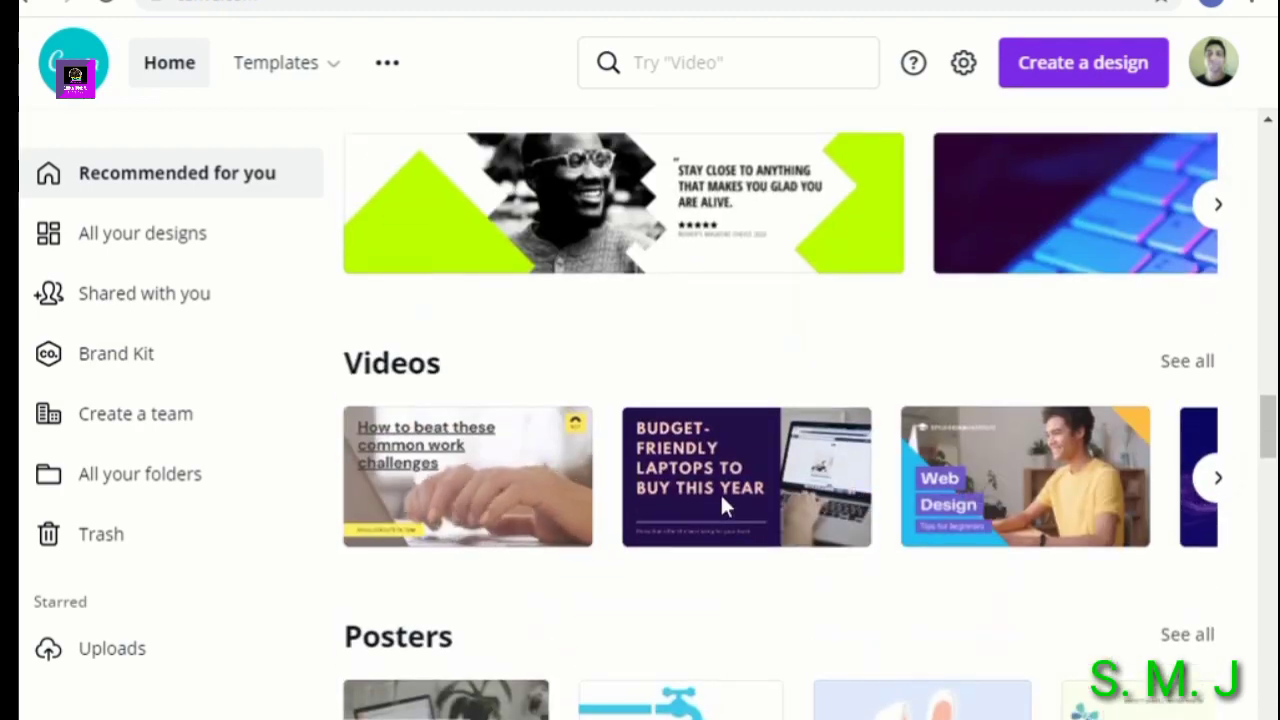
scroll(725, 505, "up", 12)
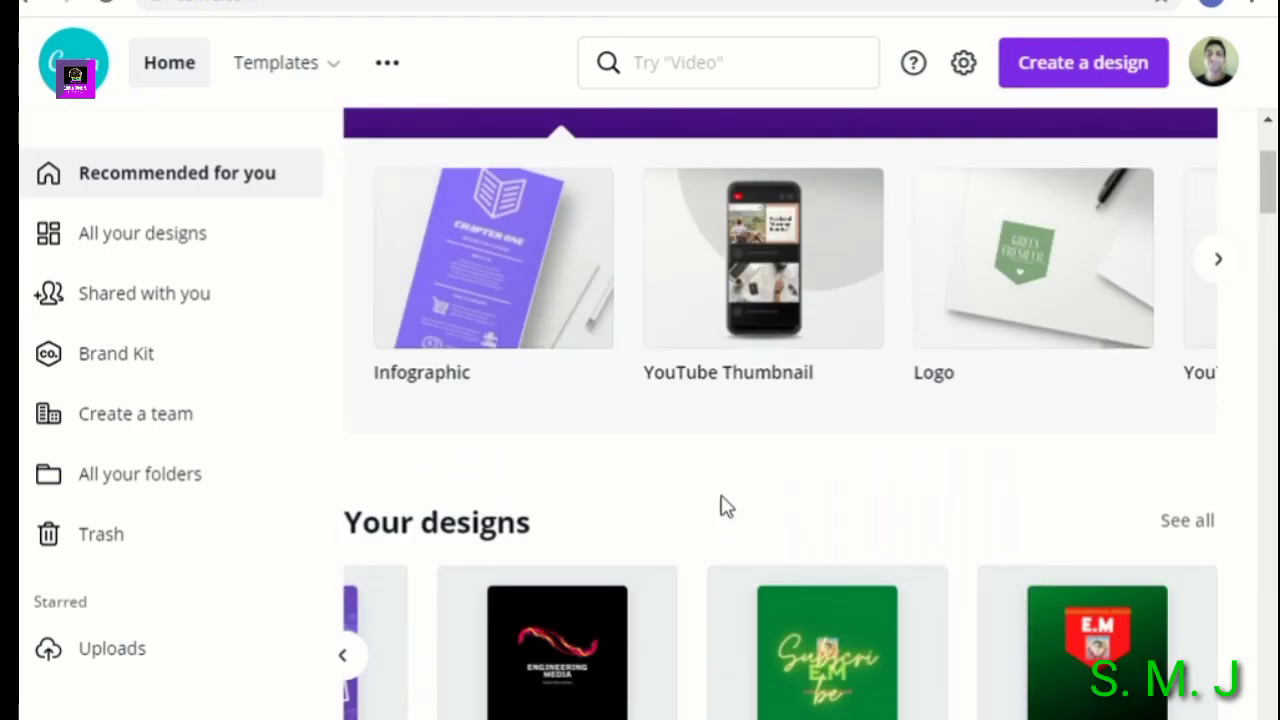
Go through the YouTube Thumbnails row on the home page and open the full list of its templates
scroll(721, 498, "down", 6)
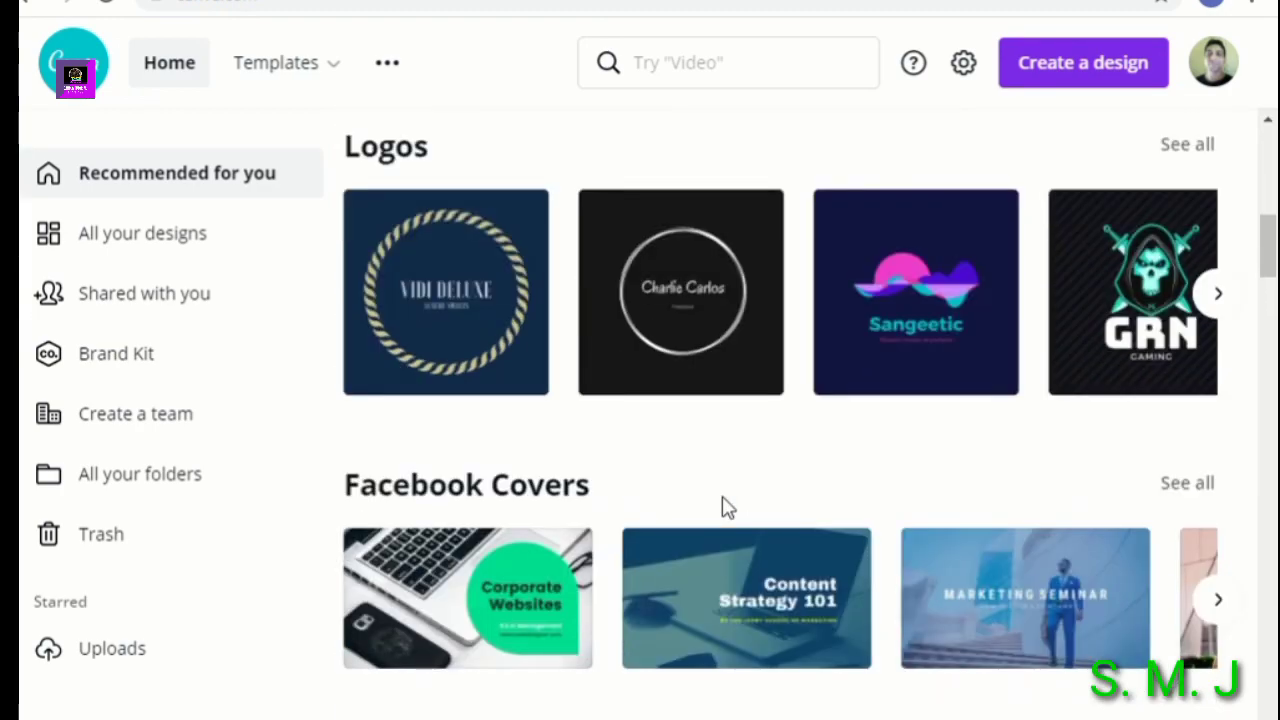
scroll(726, 507, "down", 4)
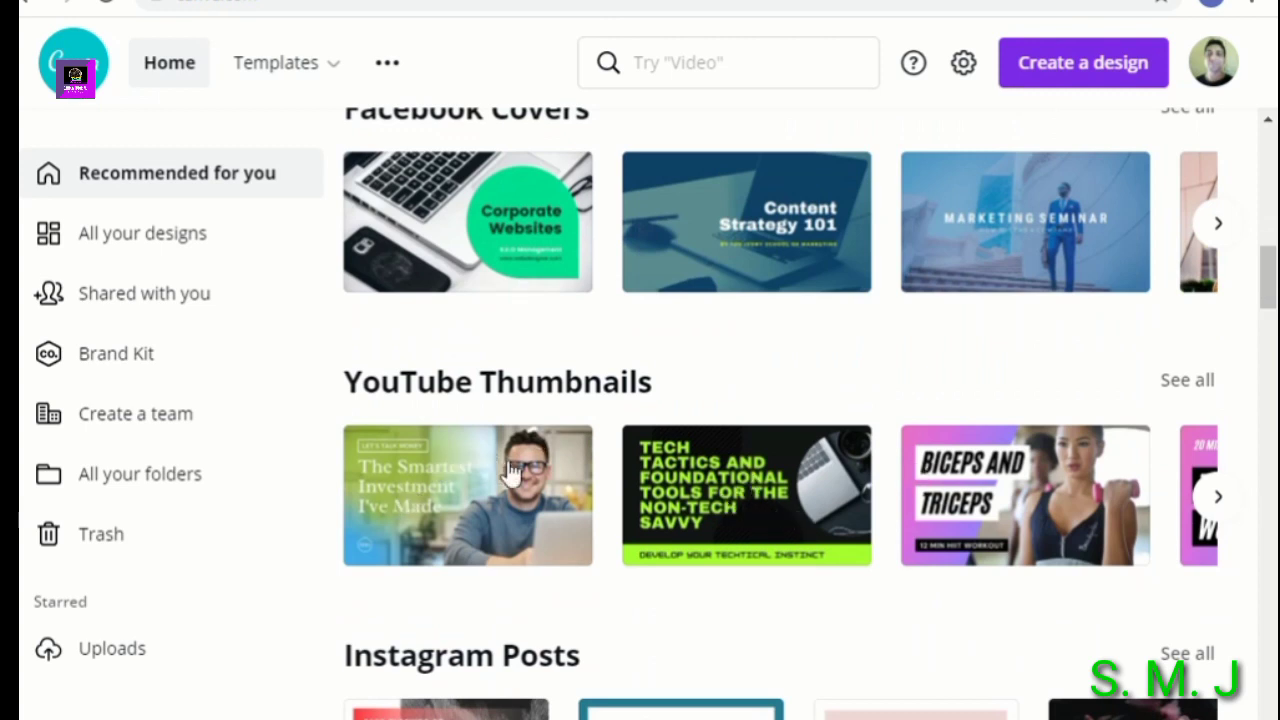
left_click(1222, 500)
left_click(1224, 502)
left_click(1225, 505)
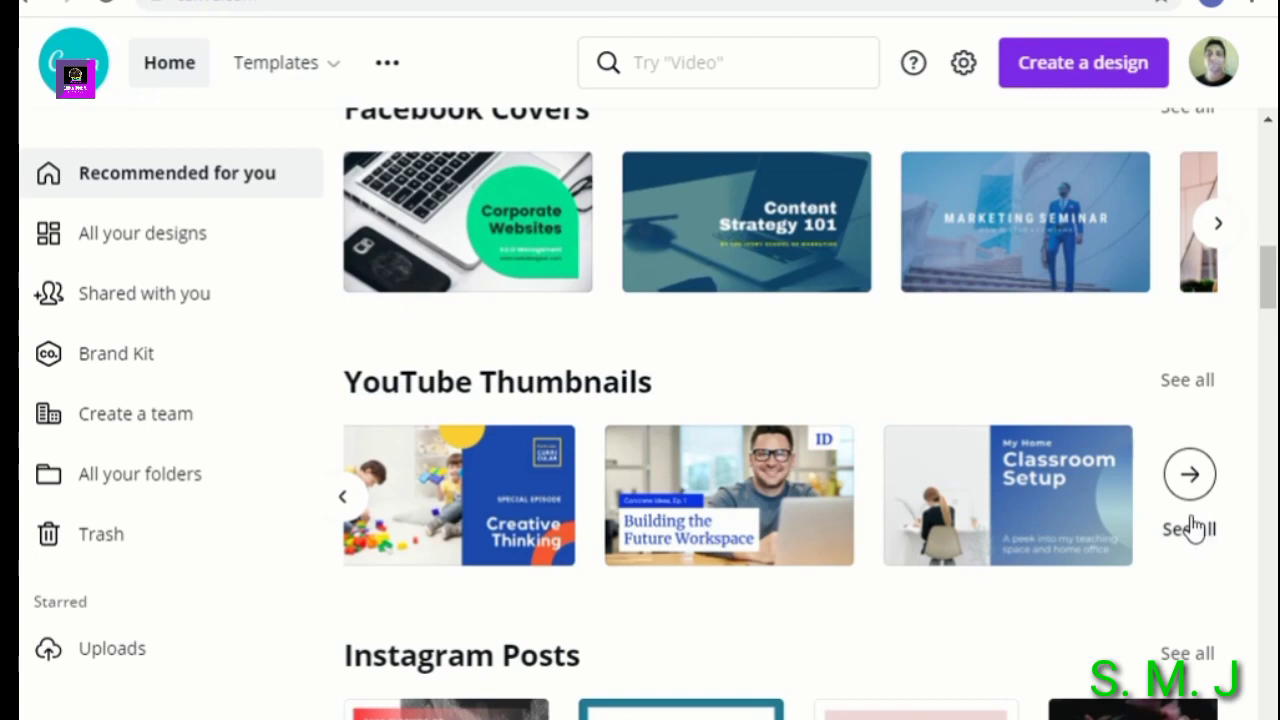
left_click(1193, 508)
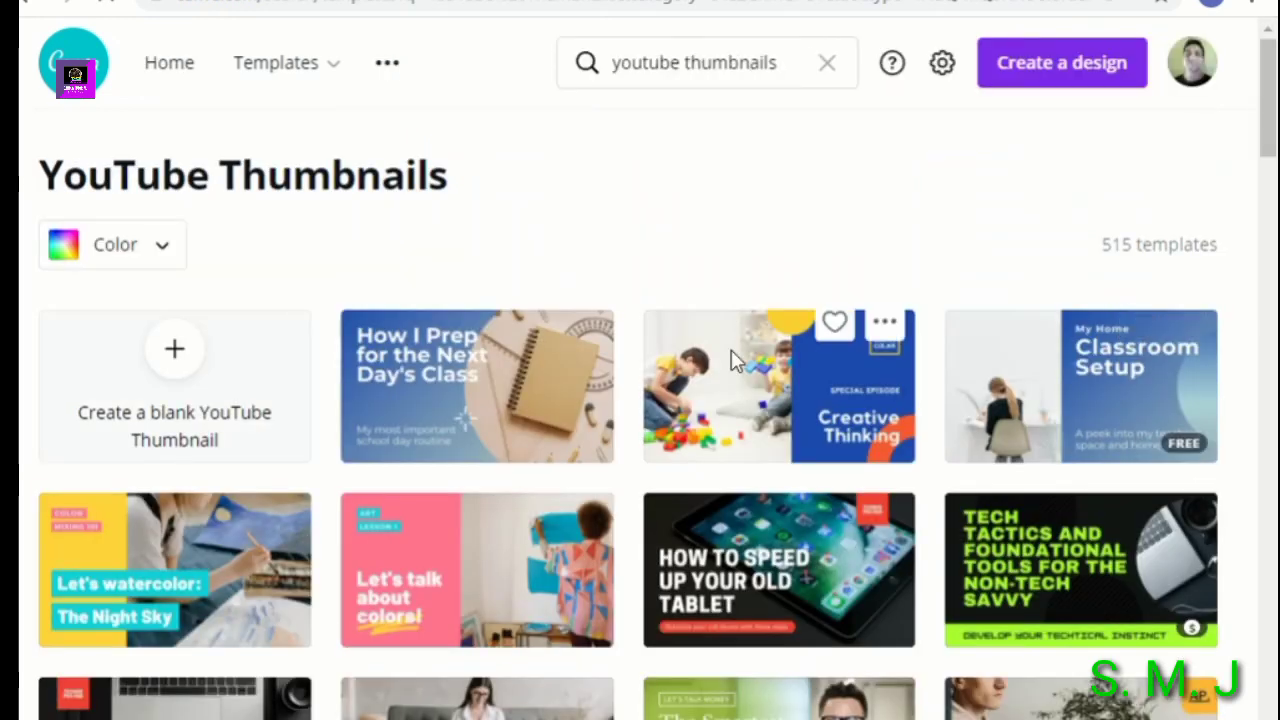
Look through the YouTube Thumbnails templates, then return to the start of the list
scroll(702, 550, "down", 2)
scroll(708, 555, "up", 1)
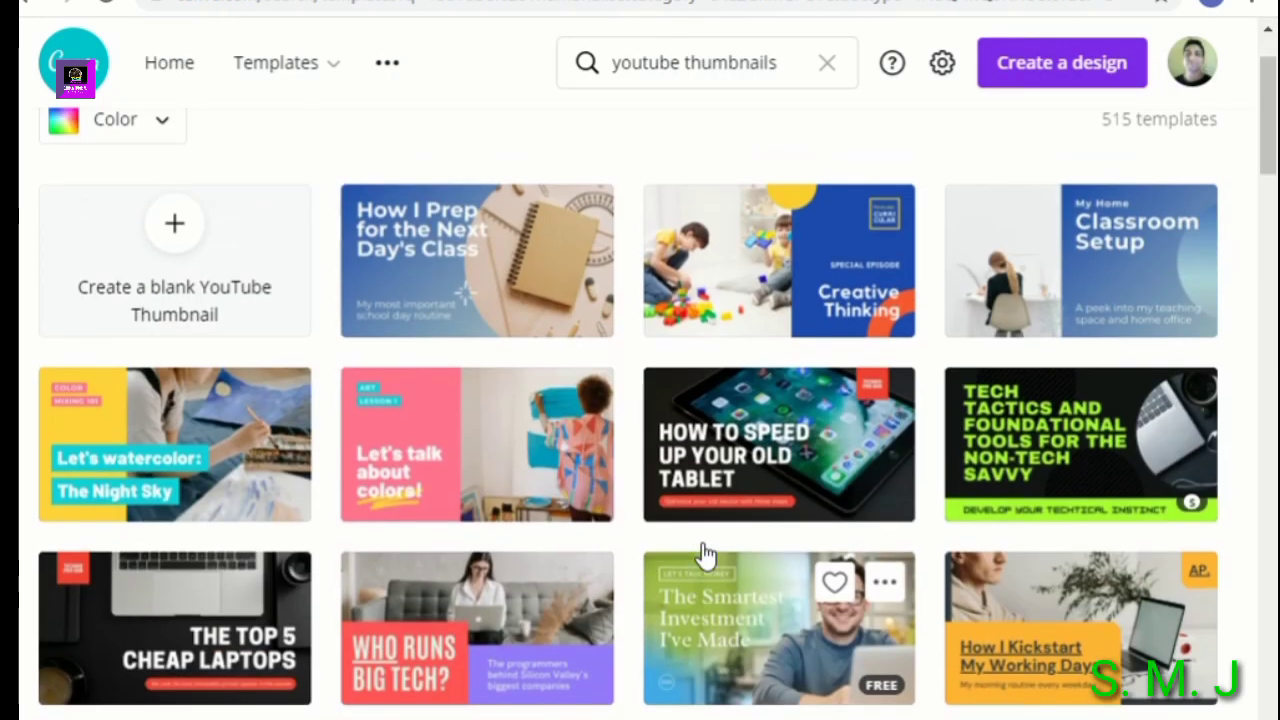
scroll(737, 551, "down", 5)
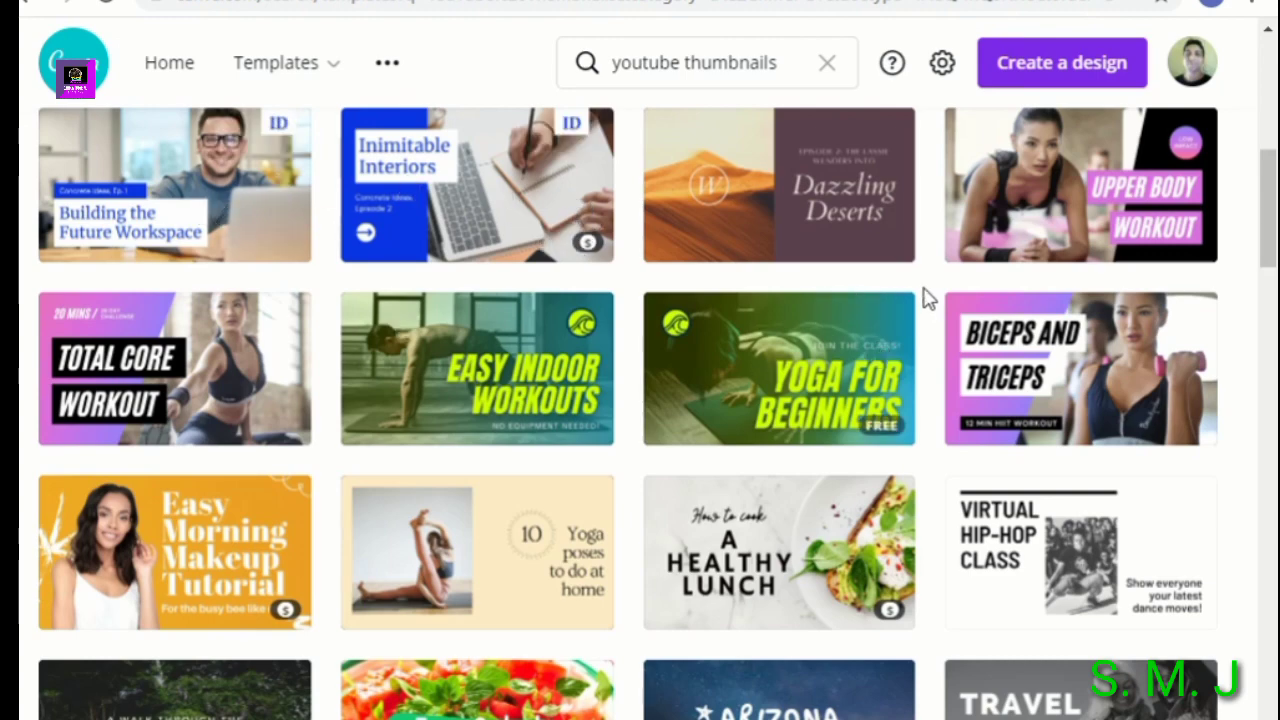
scroll(900, 540, "down", 3)
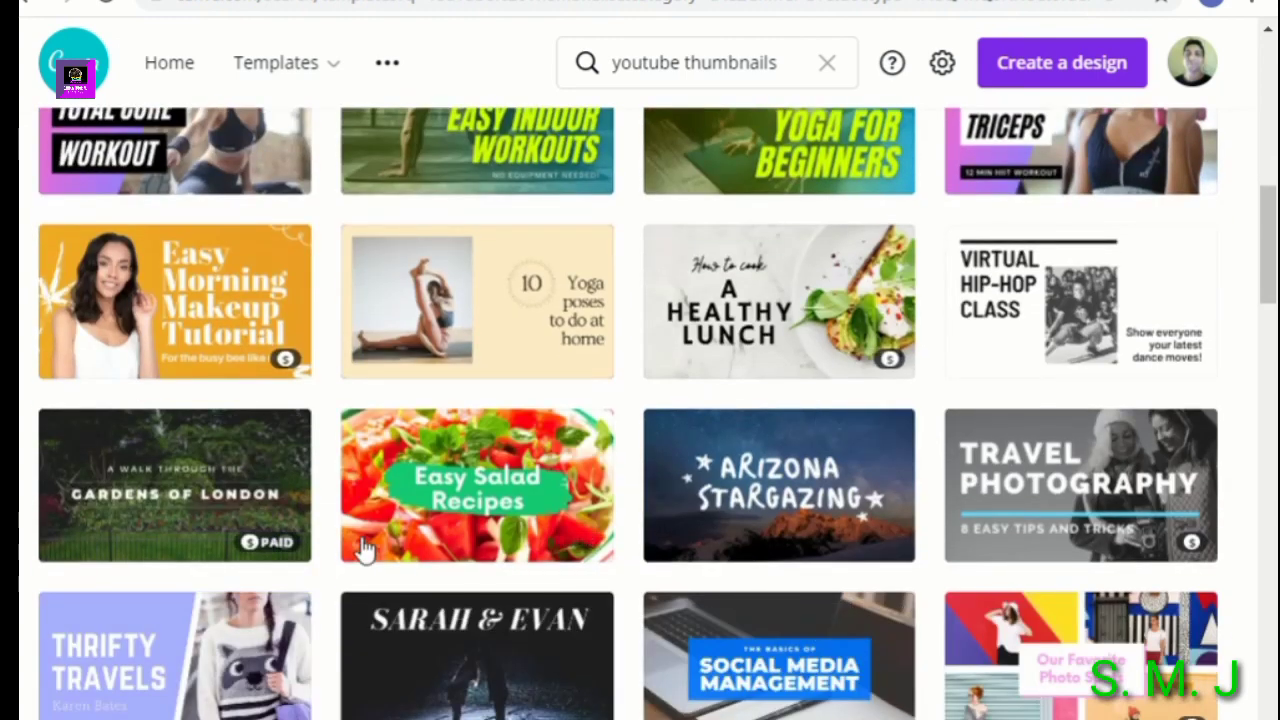
scroll(537, 703, "down", 3)
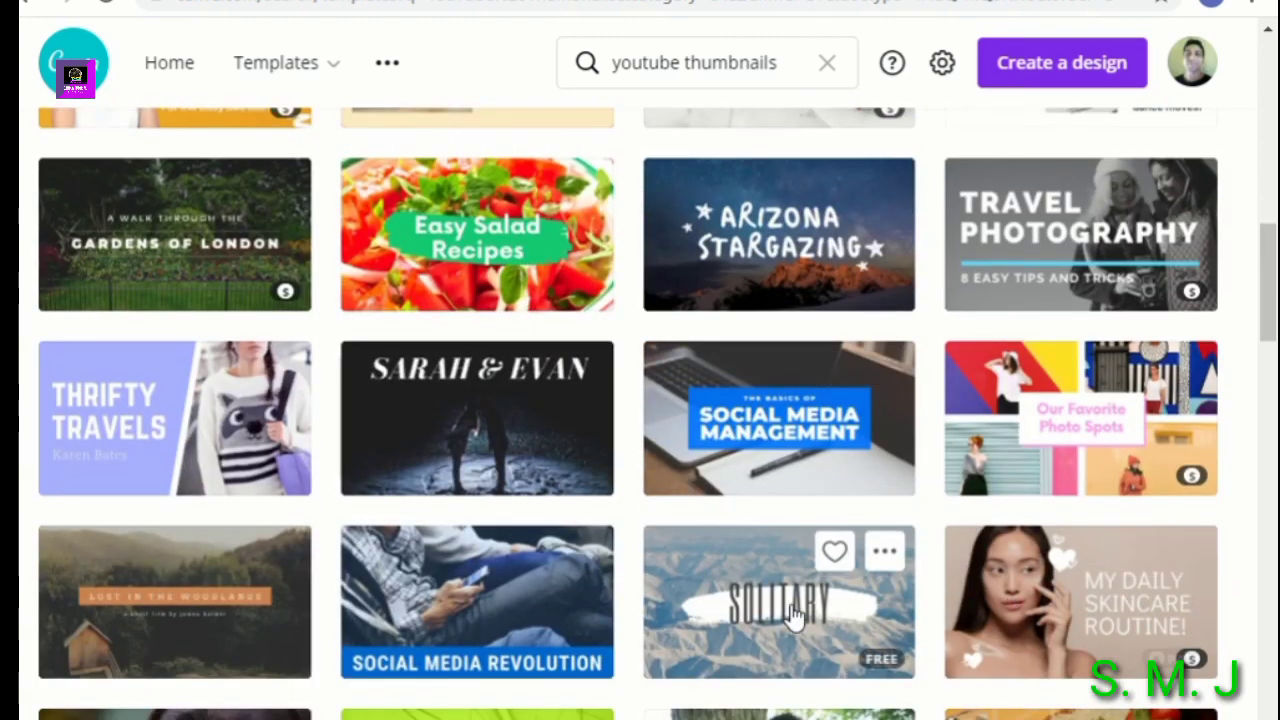
scroll(549, 605, "down", 5)
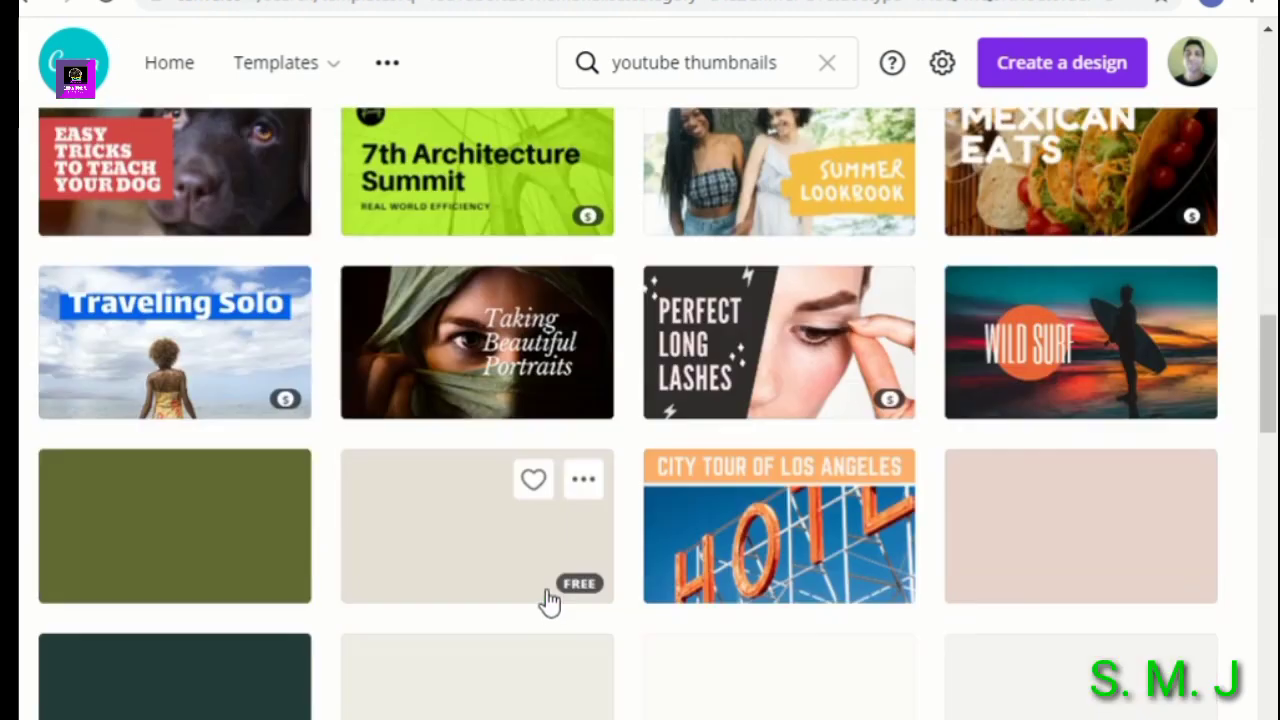
scroll(663, 571, "down", 4)
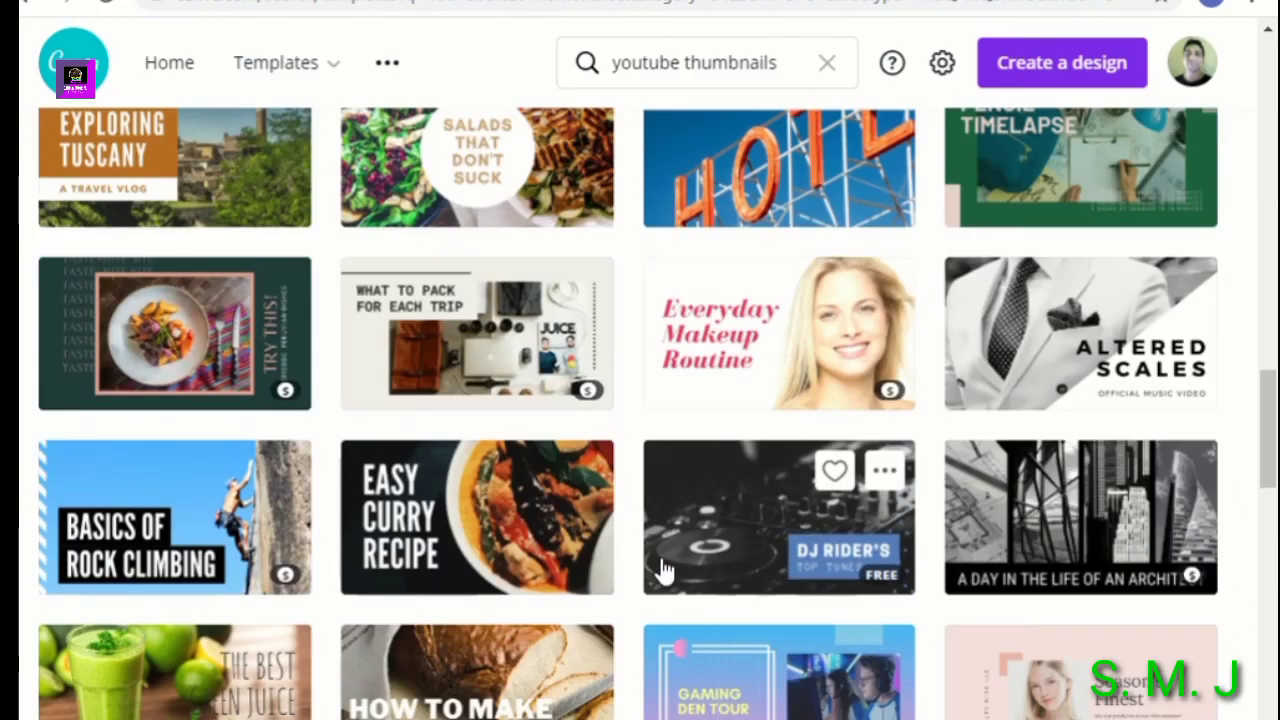
scroll(663, 571, "down", 5)
scroll(665, 575, "up", 12)
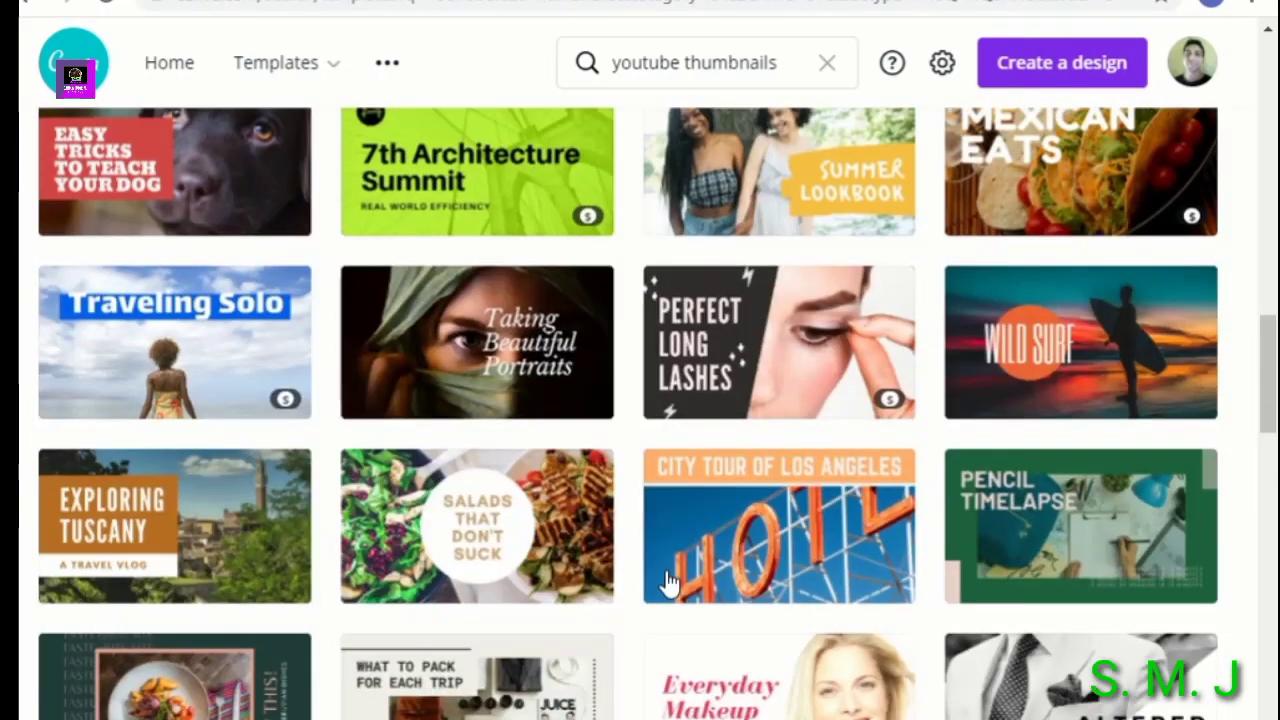
scroll(665, 584, "up", 10)
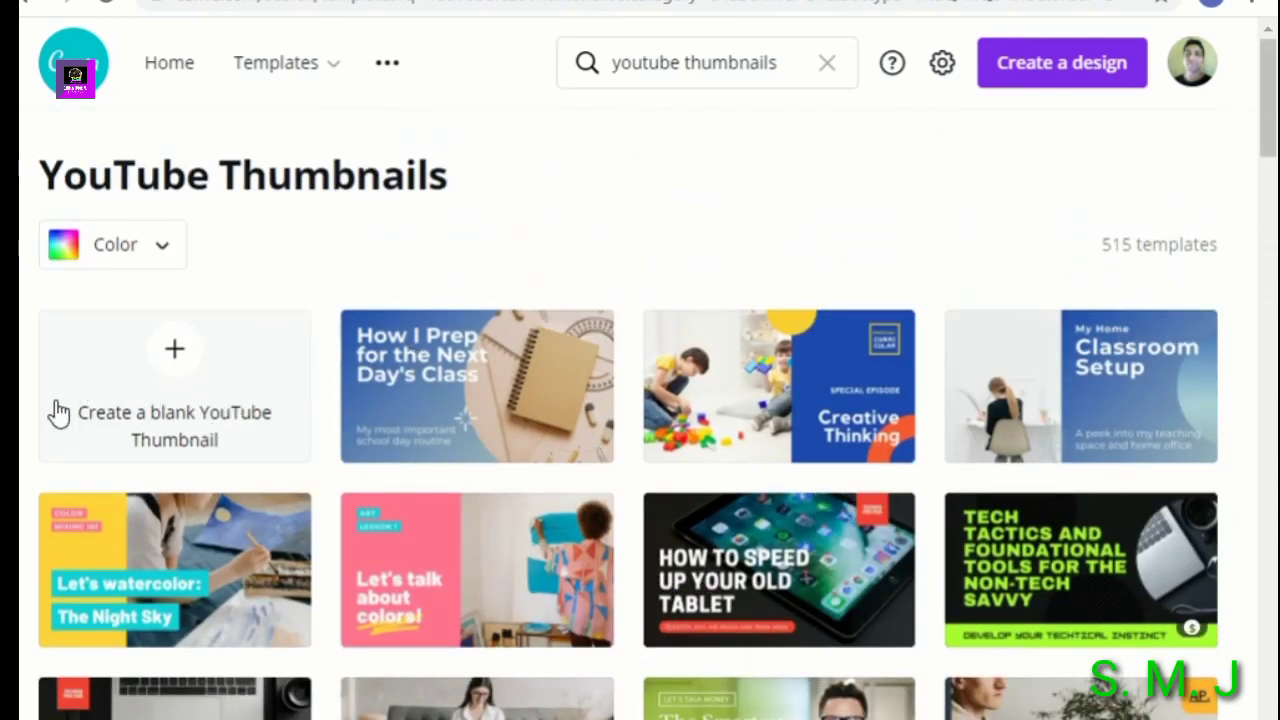
Create a blank YouTube thumbnail design and open the collection of backgrounds
left_click(180, 372)
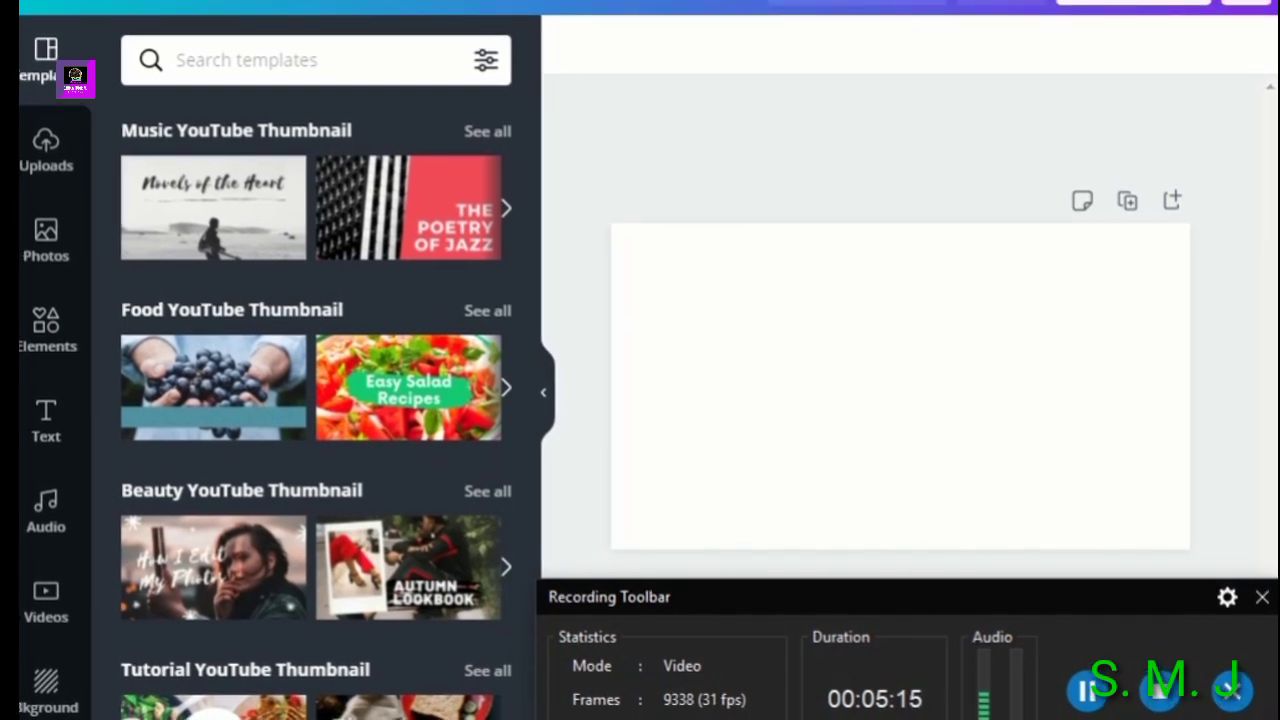
left_click(45, 707)
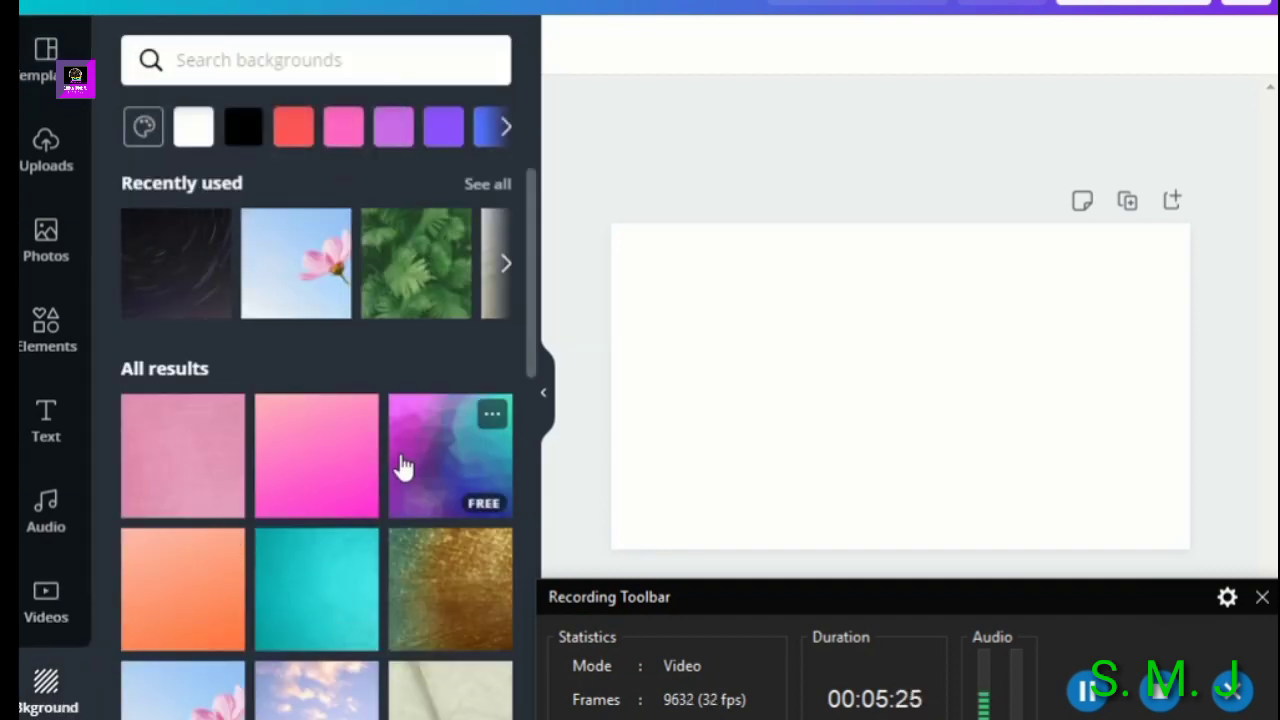
Examine the available background images and textures under All results, moving the recording toolbar off the canvas
scroll(403, 466, "down", 1)
scroll(403, 466, "down", 4)
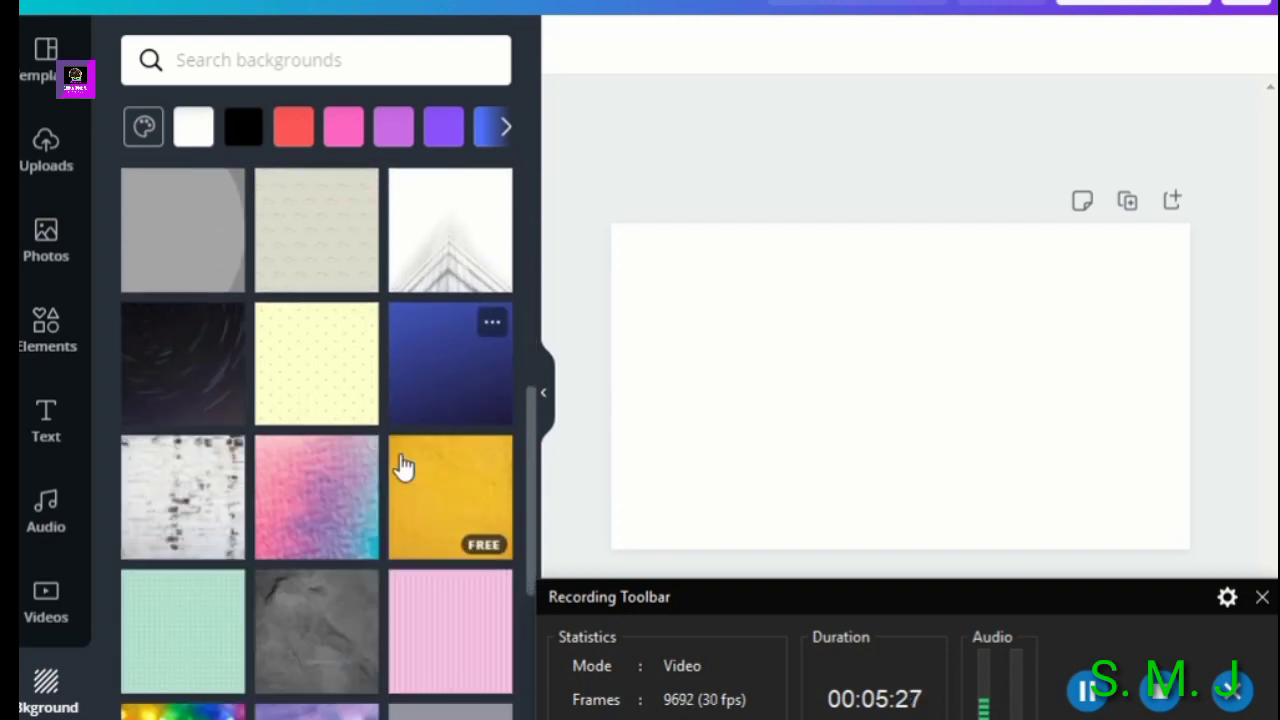
left_click_drag(900, 600, 900, 719)
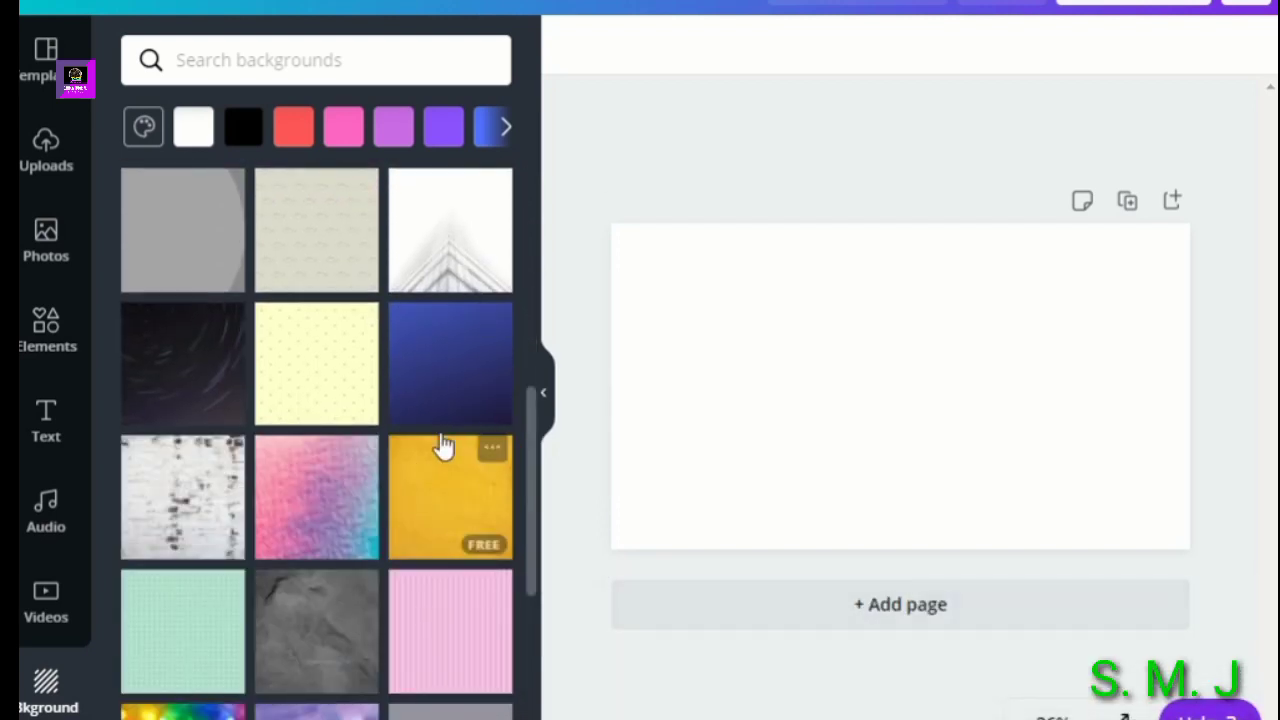
scroll(409, 440, "down", 8)
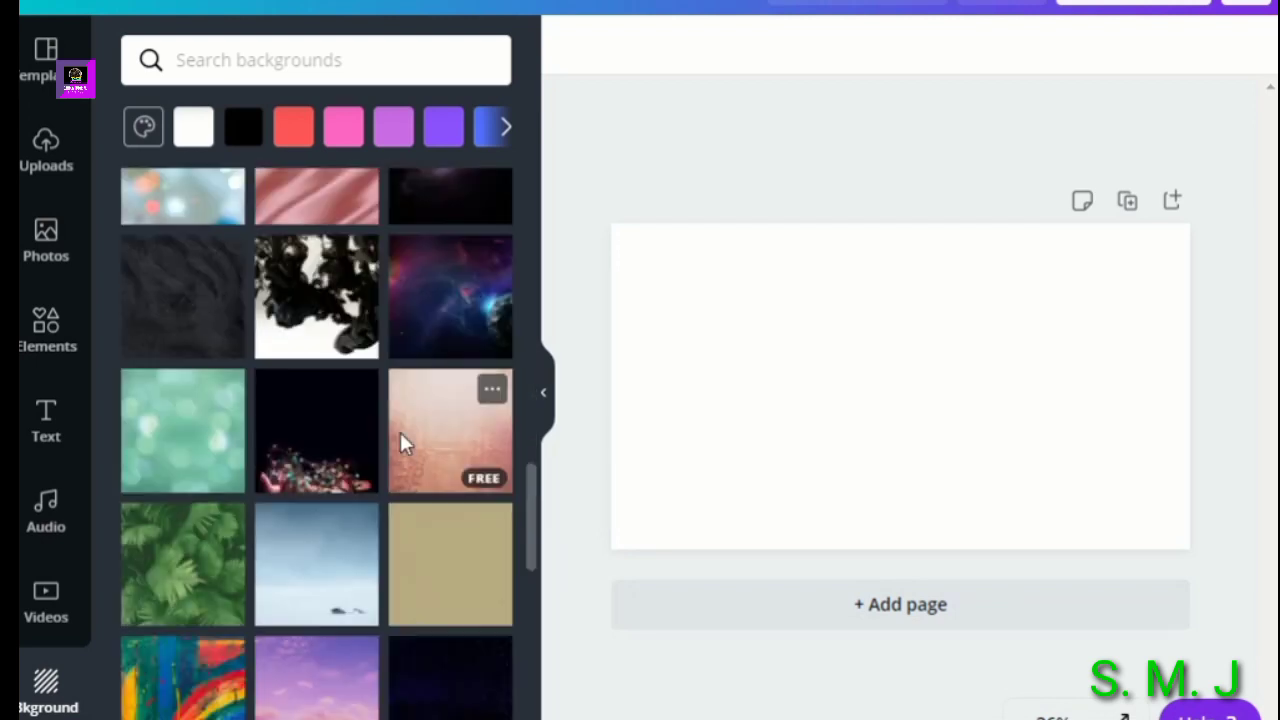
scroll(400, 450, "down", 5)
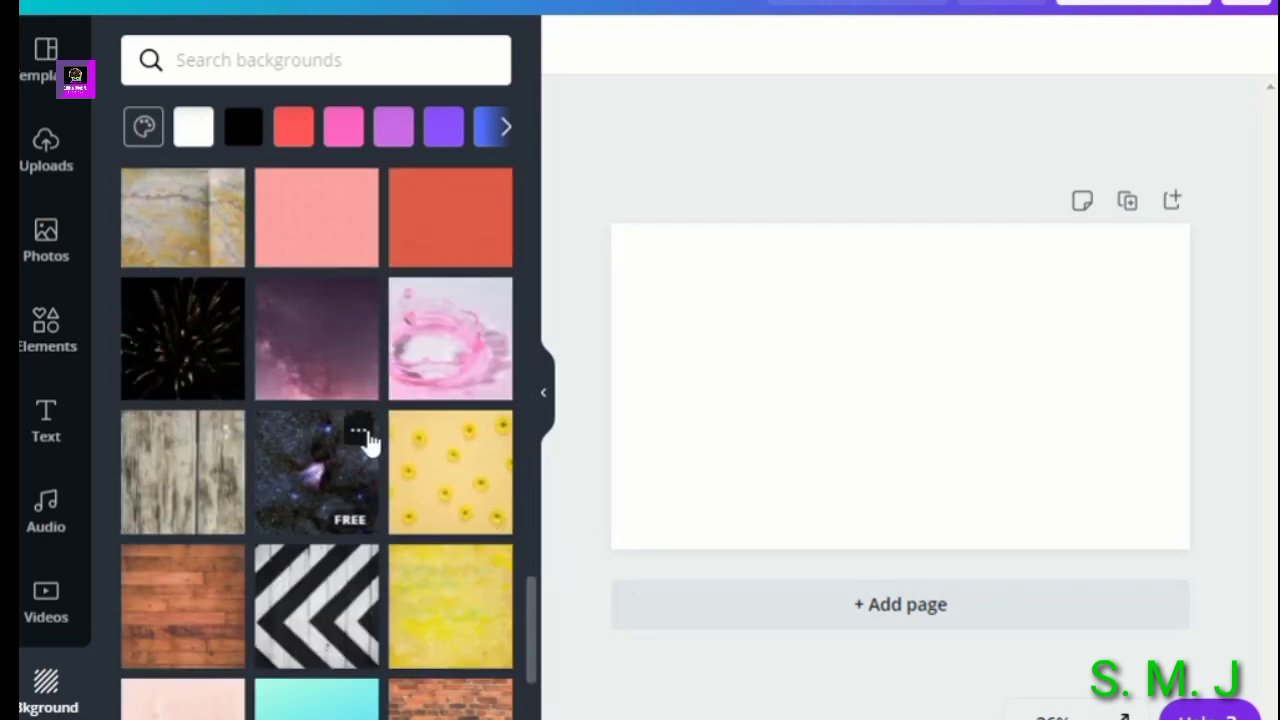
scroll(366, 445, "down", 2)
scroll(366, 452, "down", 3)
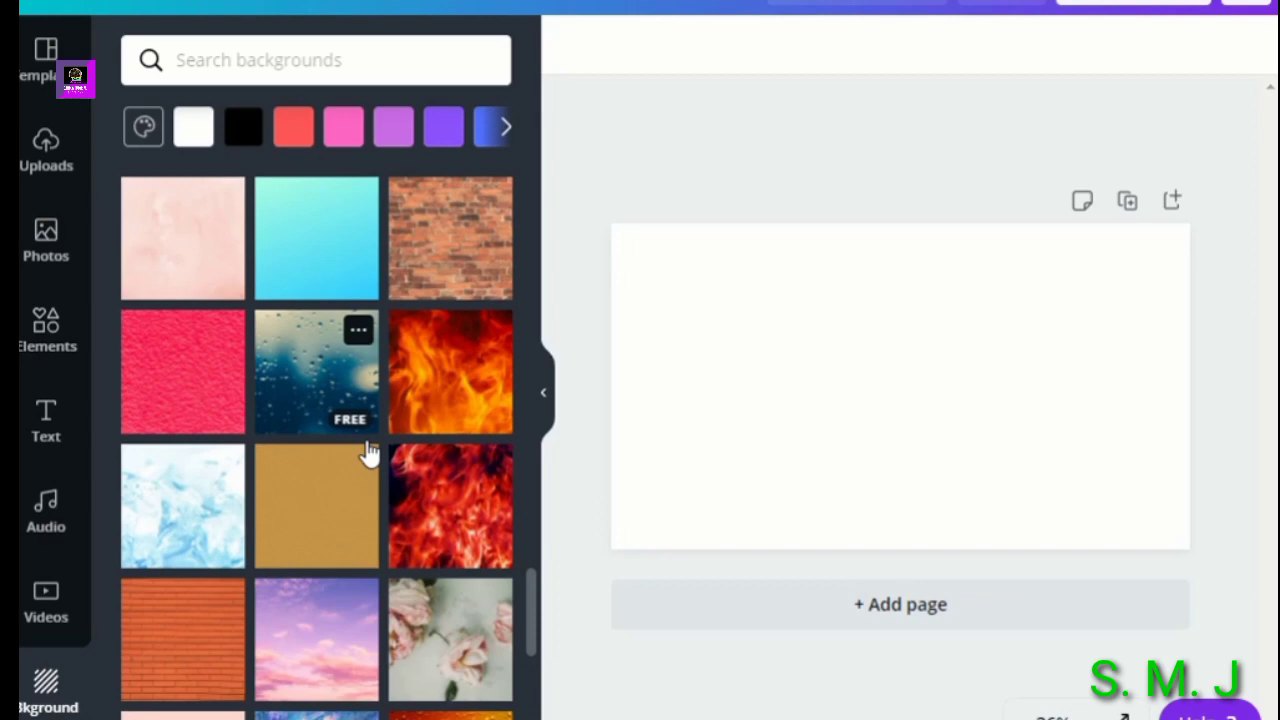
scroll(368, 452, "down", 2)
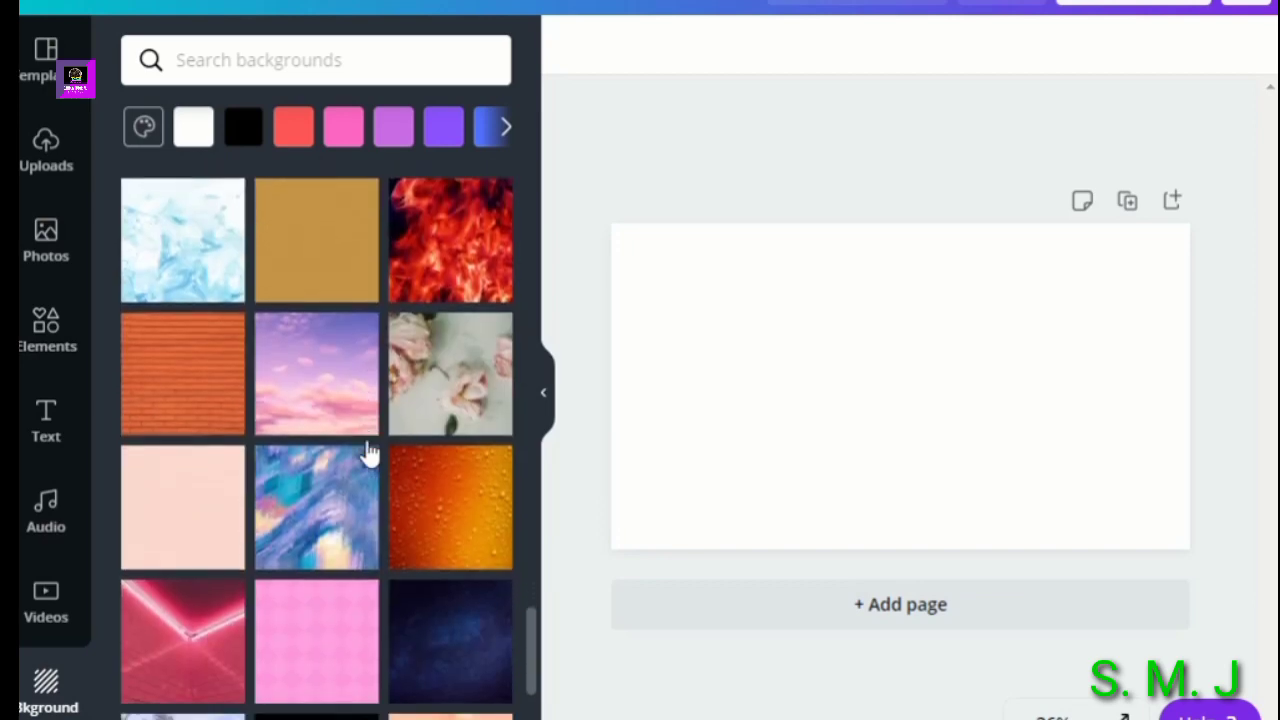
scroll(368, 452, "down", 3)
scroll(368, 452, "down", 2)
scroll(368, 452, "down", 5)
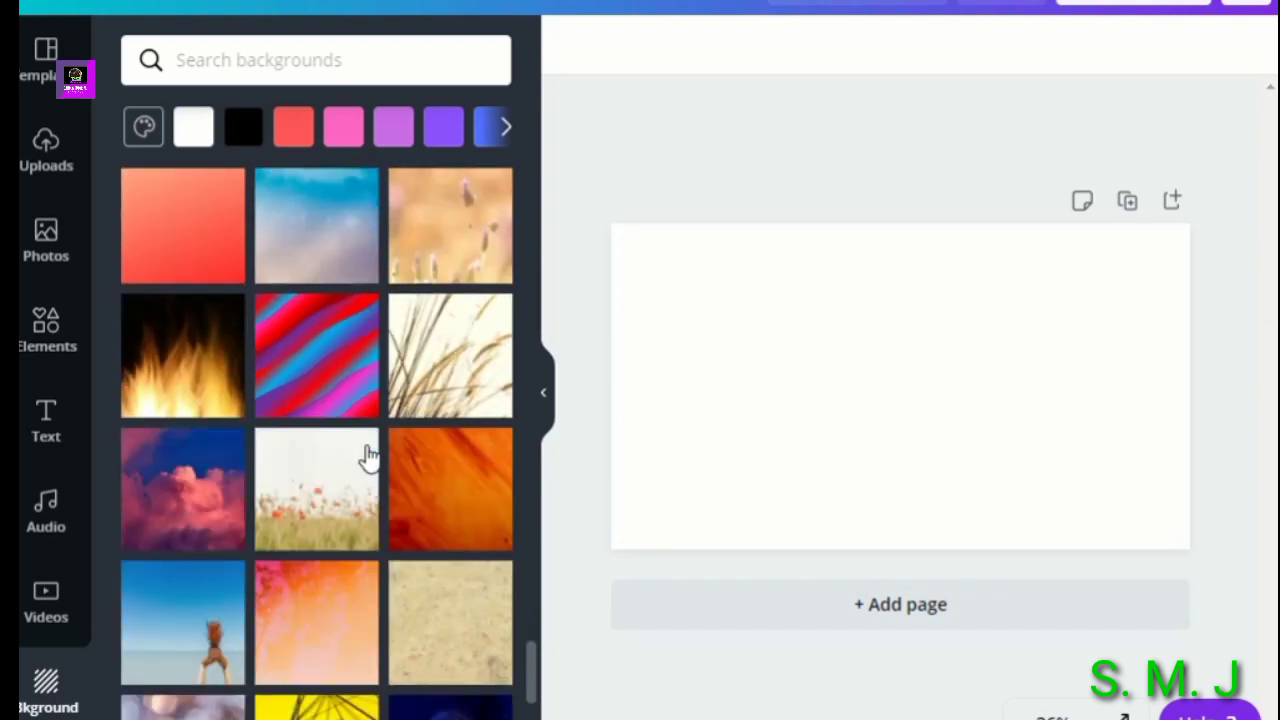
mouse_move(357, 455)
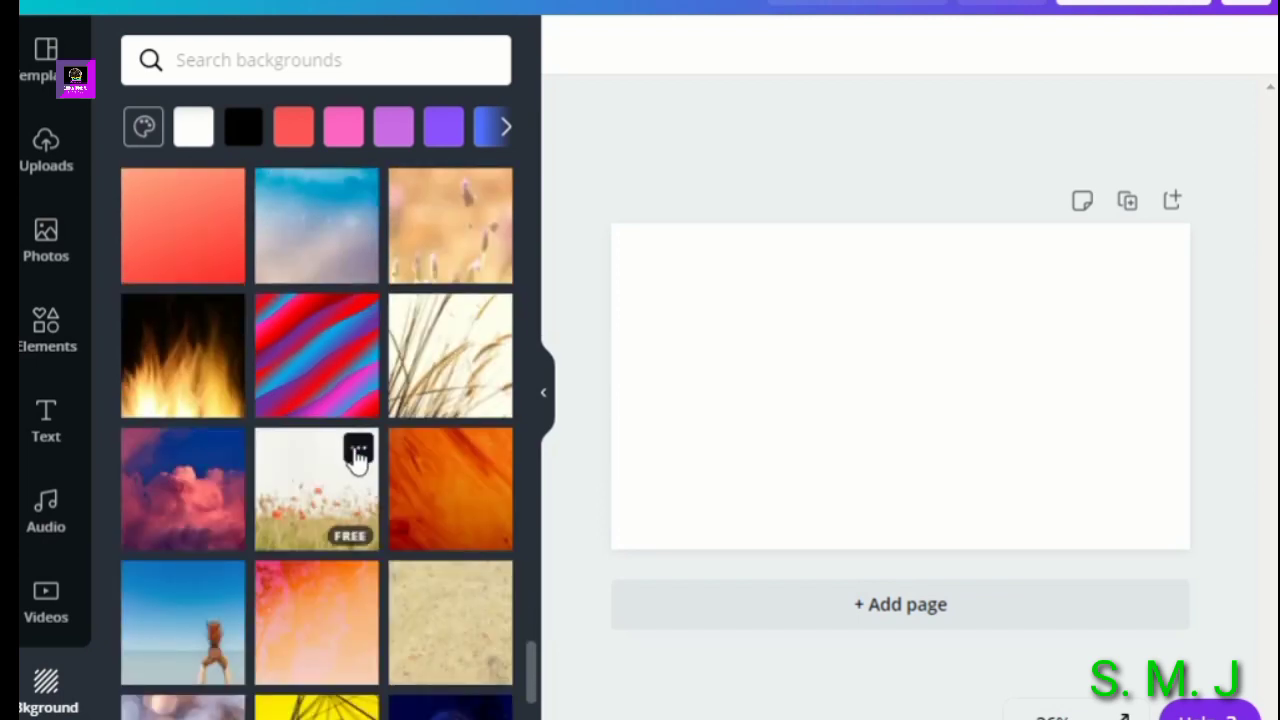
scroll(357, 456, "down", 5)
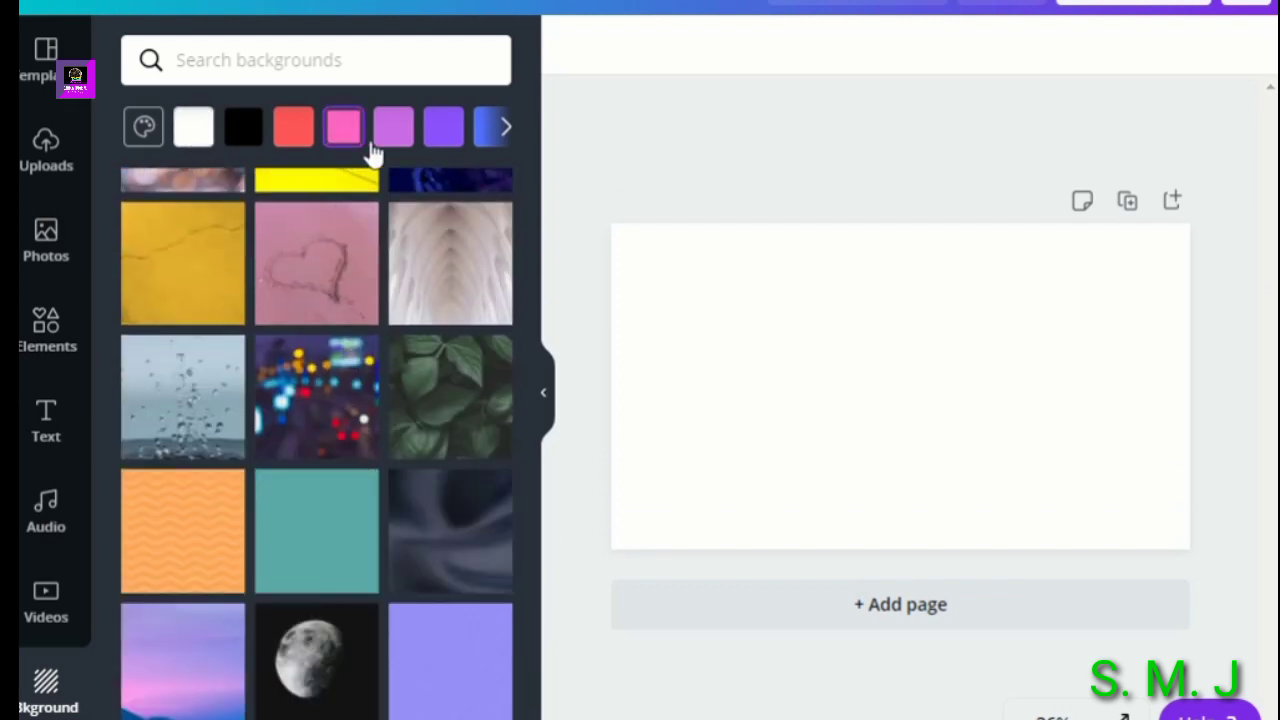
Fill the blank page with a plain orange background from the far end of the preset colours
left_click(500, 127)
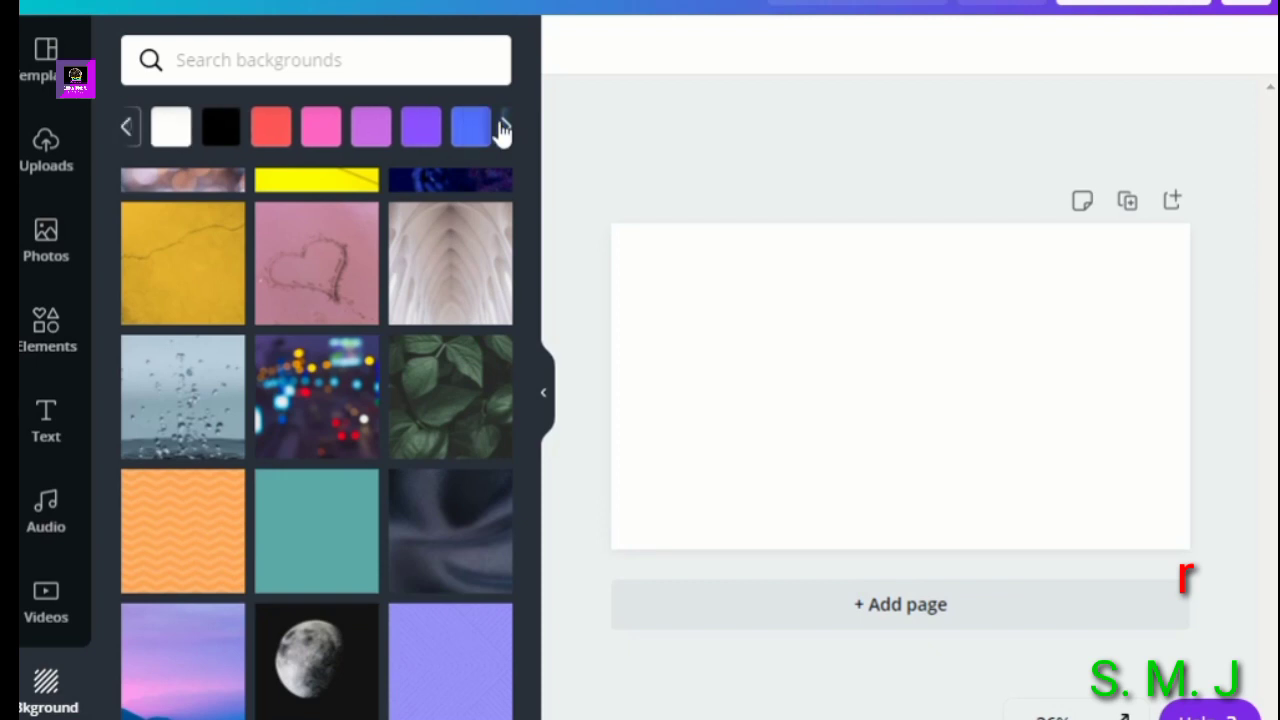
left_click(494, 127)
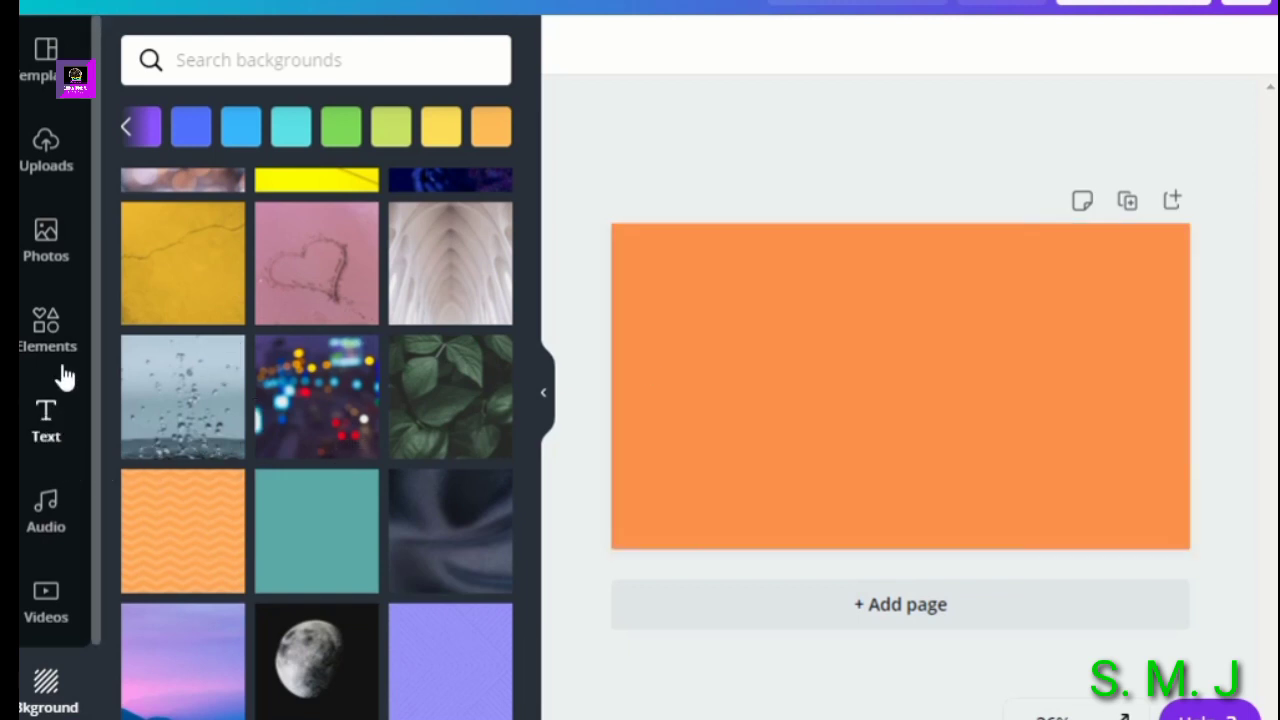
Add the uploaded Clip Real logo to the page, place it in the upper-left corner and shrink it
left_click(40, 170)
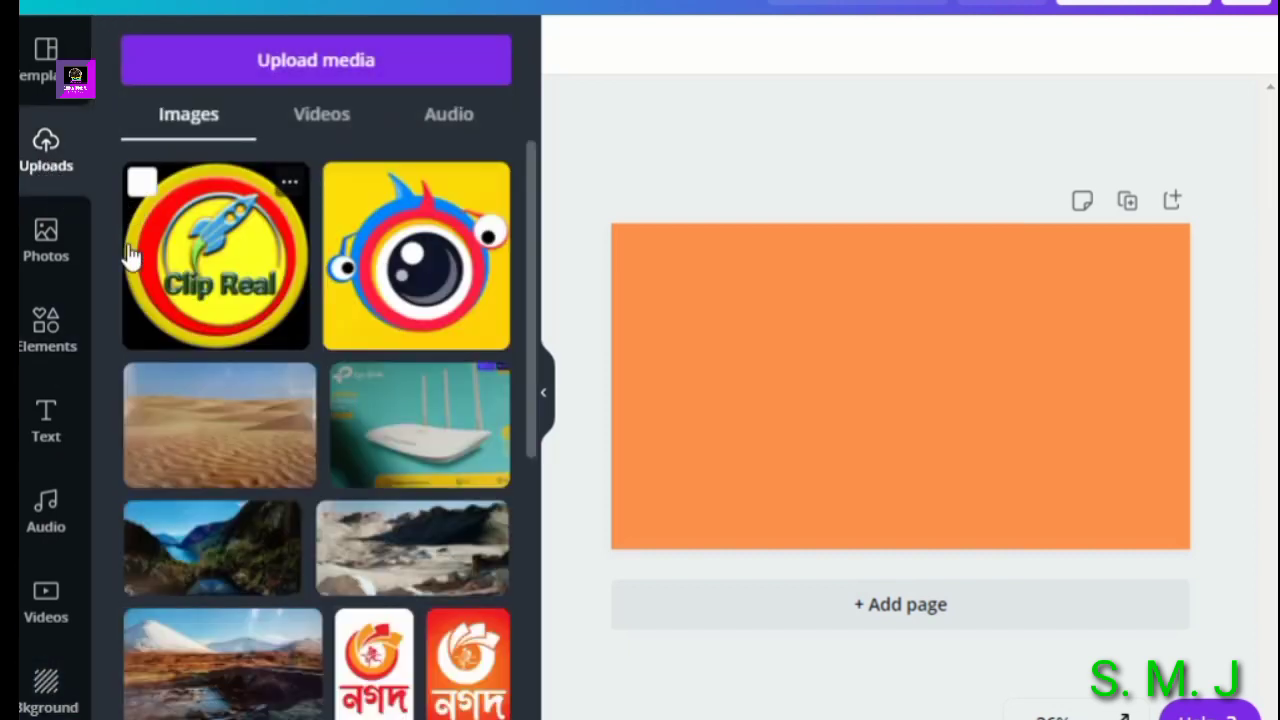
left_click(230, 255)
left_click_drag(816, 373, 635, 318)
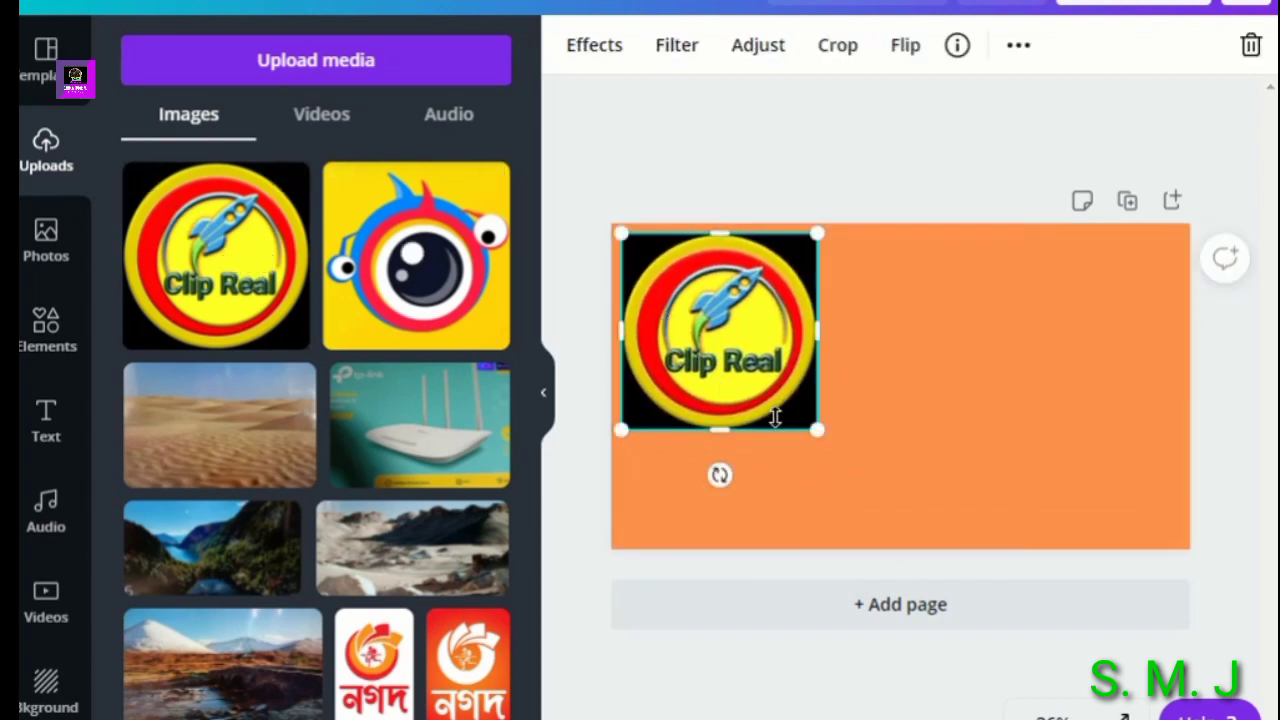
left_click_drag(818, 428, 765, 380)
Add the uploaded yellow eye-character logo, shrink it and align it directly below the Clip Real logo
left_click(418, 258)
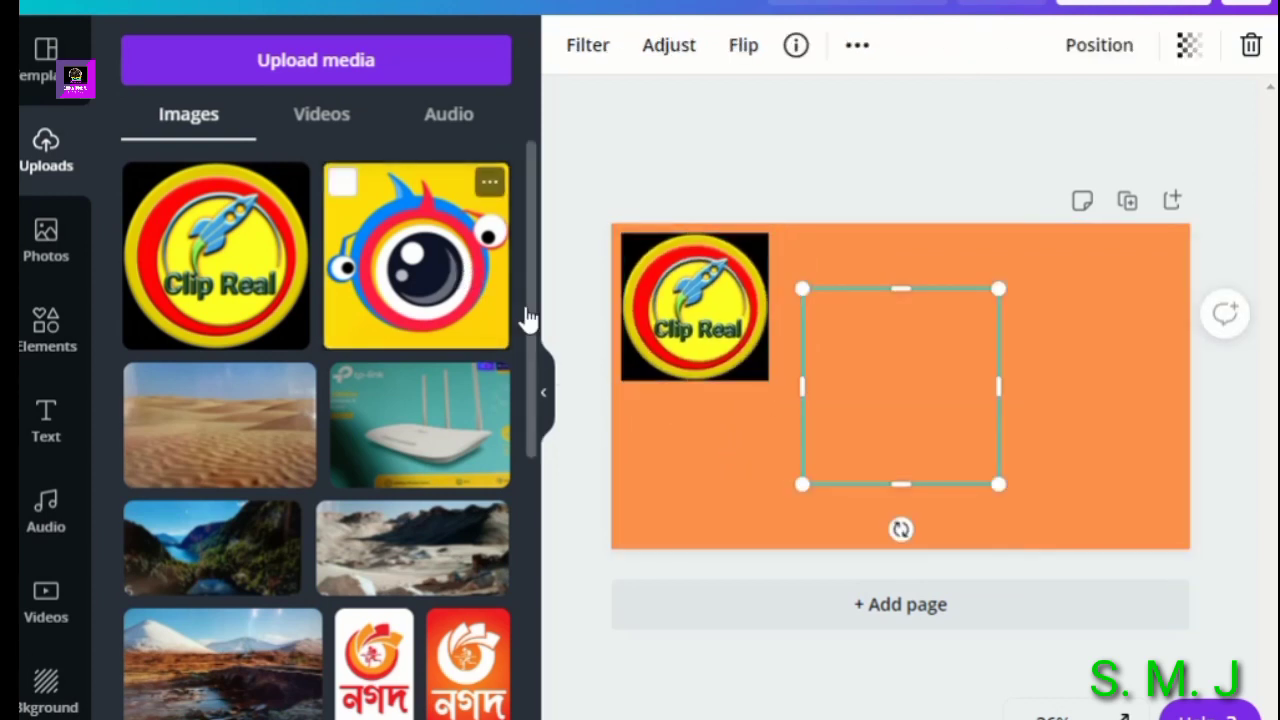
left_click_drag(1002, 485, 966, 451)
left_click_drag(886, 386, 706, 459)
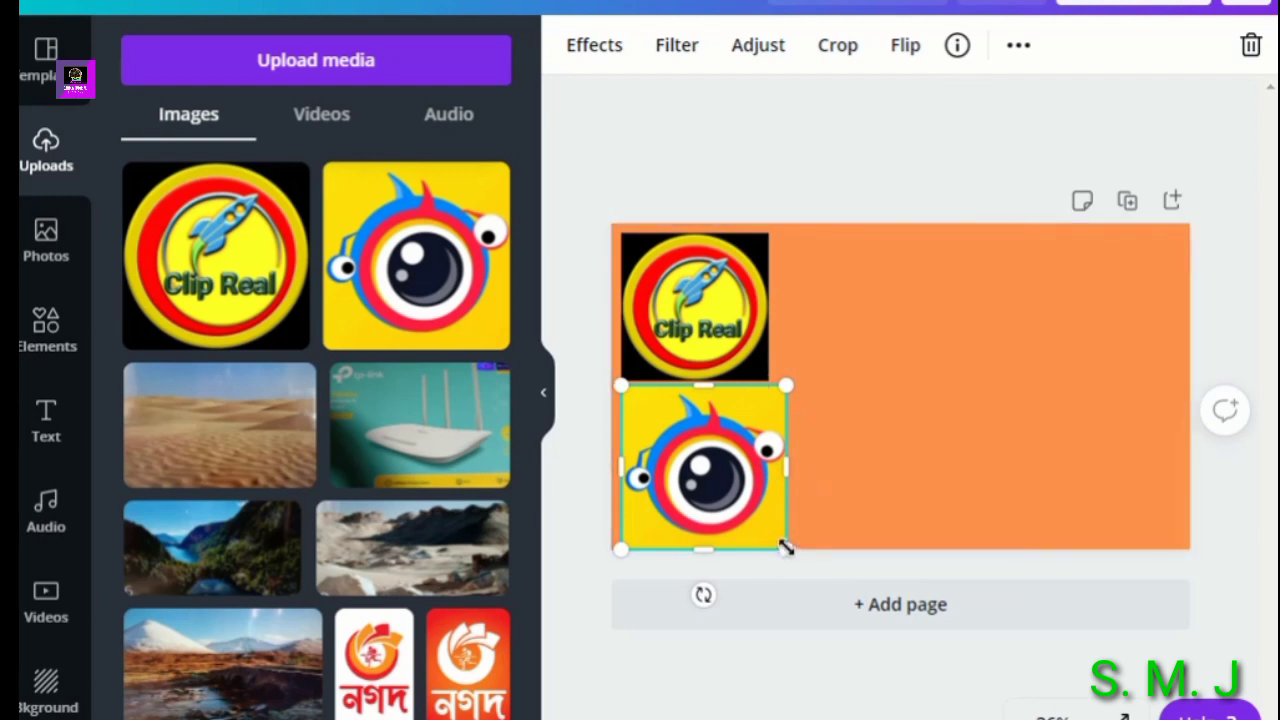
left_click_drag(784, 547, 768, 539)
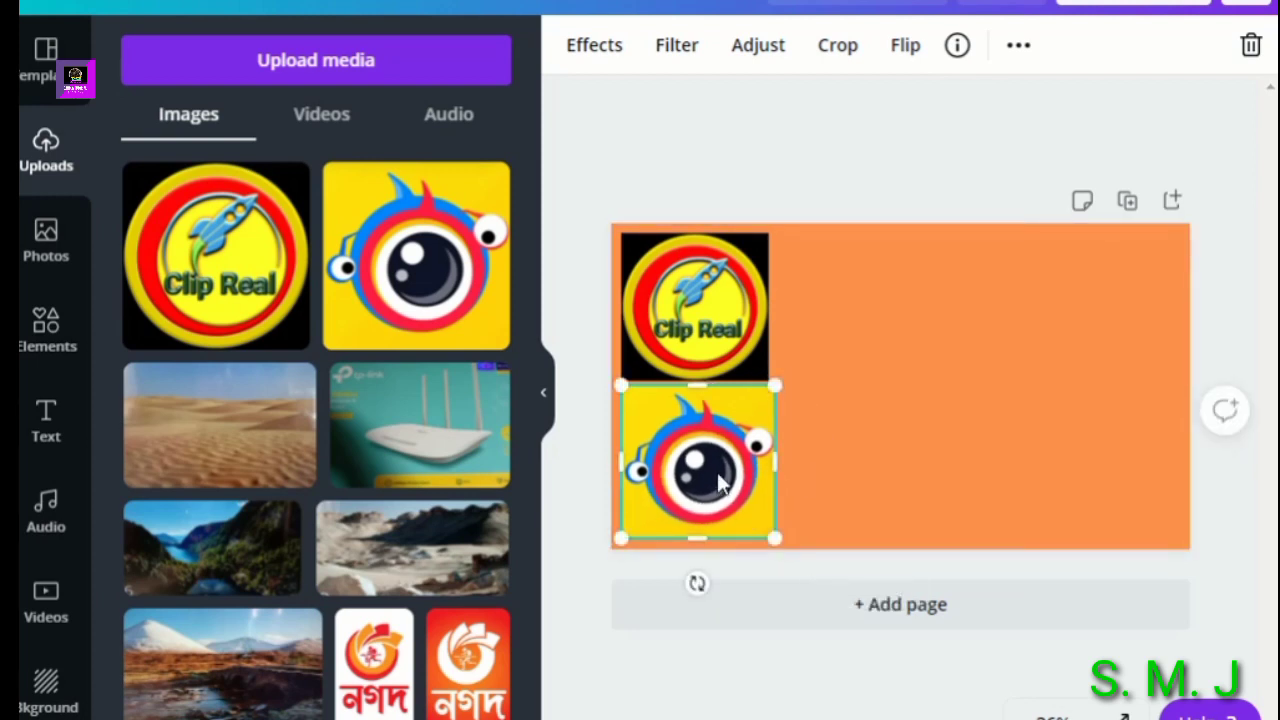
left_click_drag(720, 483, 712, 483)
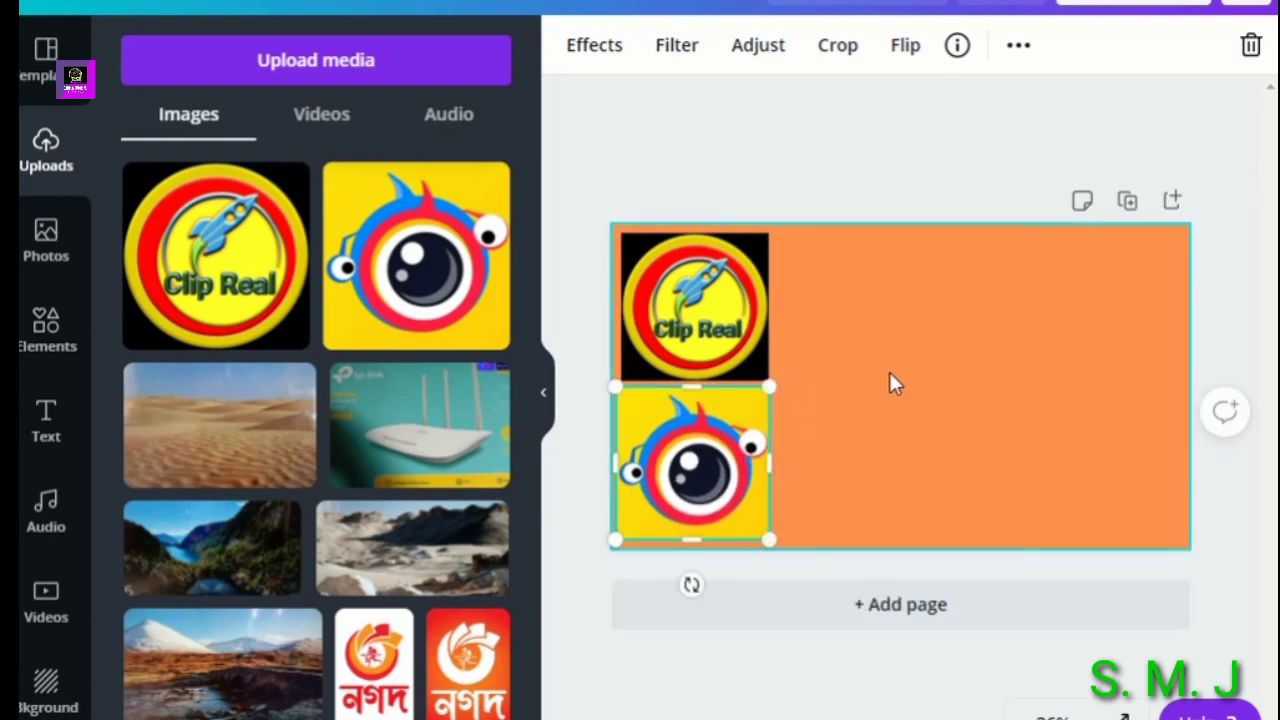
left_click(918, 377)
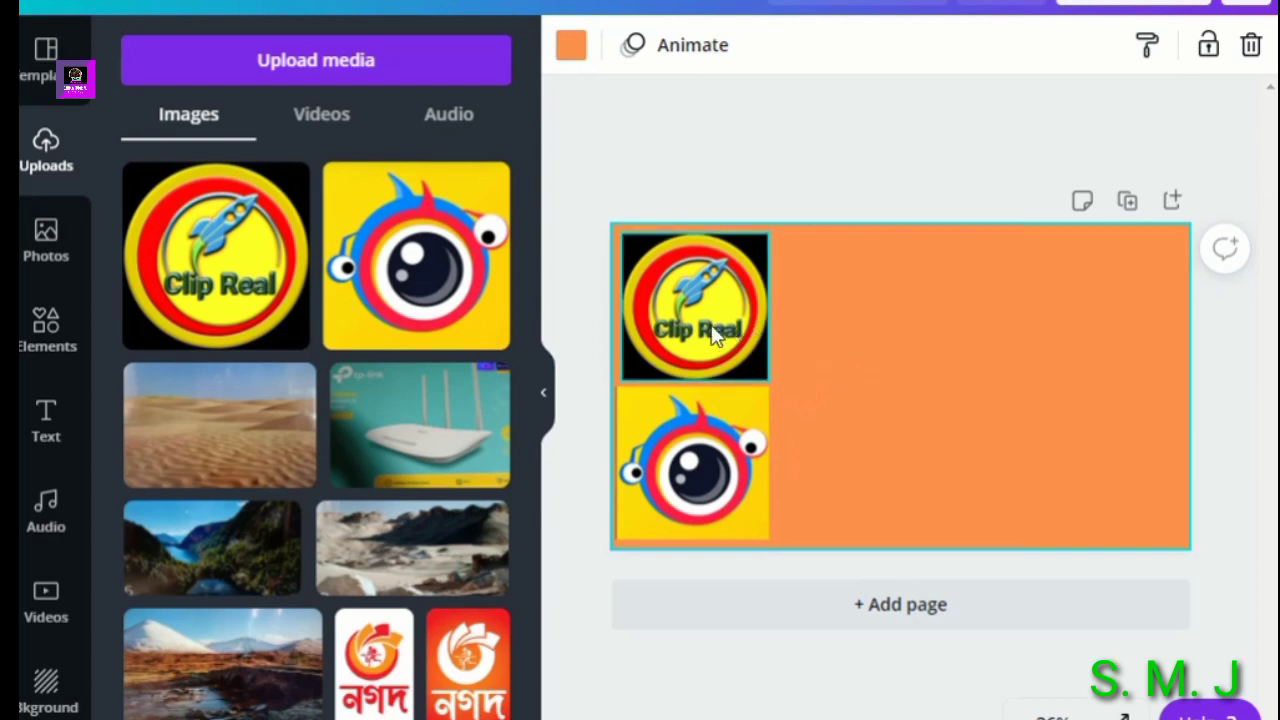
Enlarge the Clip Real logo towards the page's upper-left corner to about 339 by 339
left_click(622, 240)
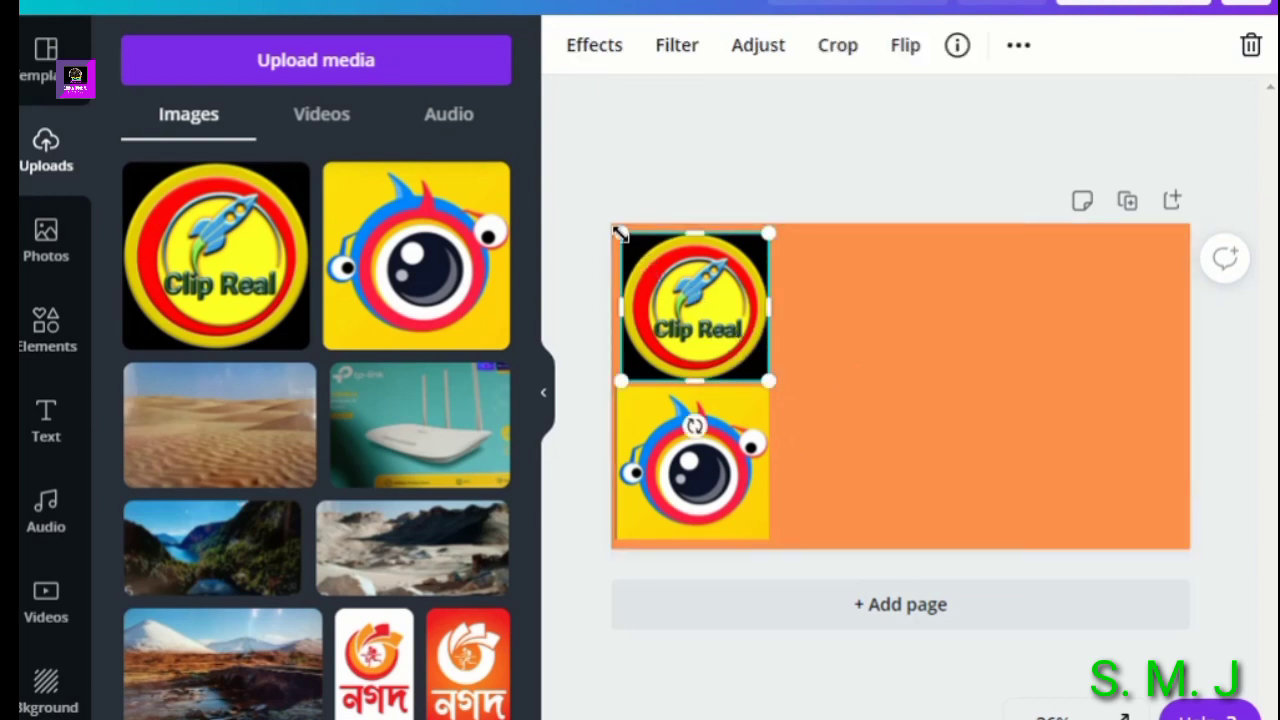
left_click_drag(620, 235, 619, 231)
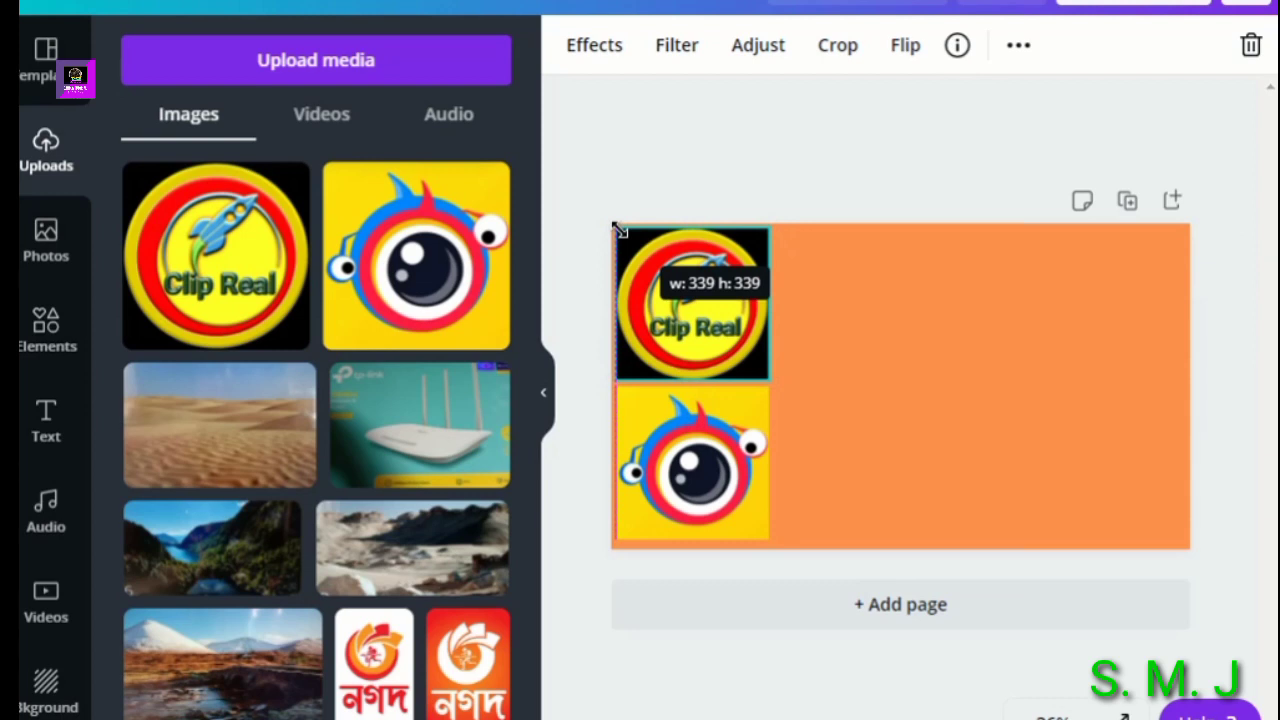
left_click(934, 345)
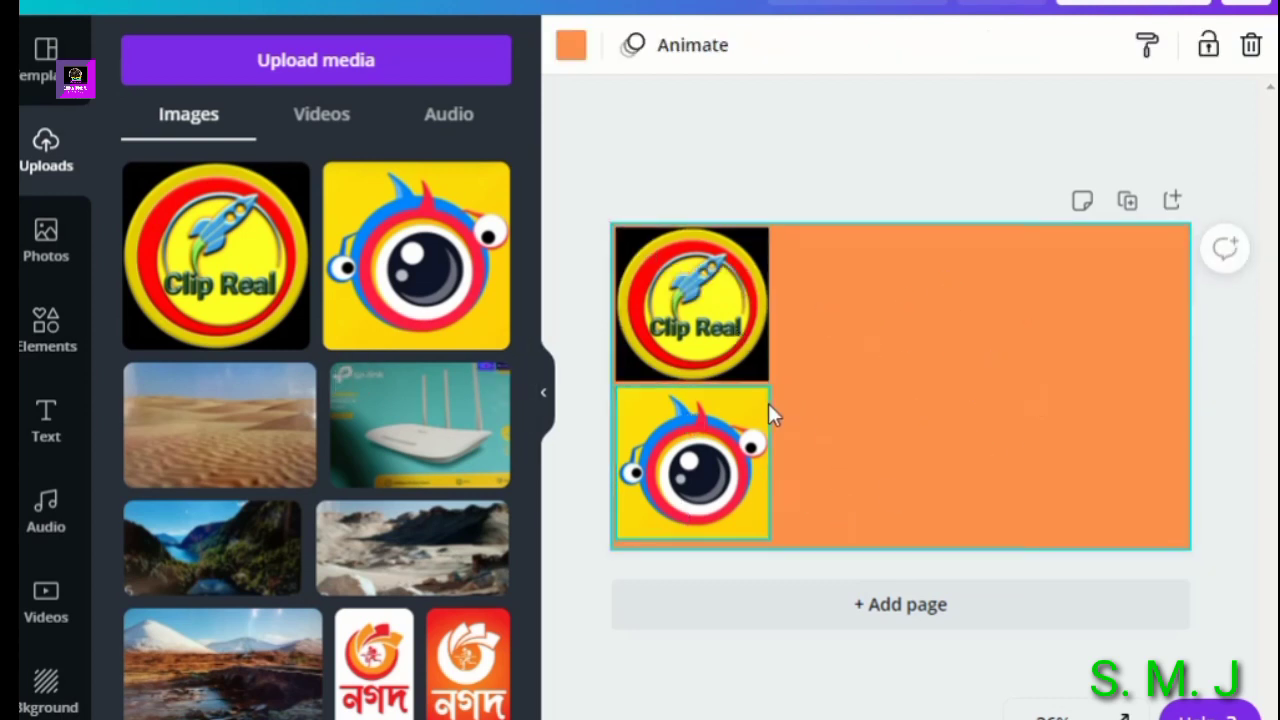
Add the recently used "Title / HEADING" text combination to the page and move it up beside the Clip Real logo
left_click(46, 440)
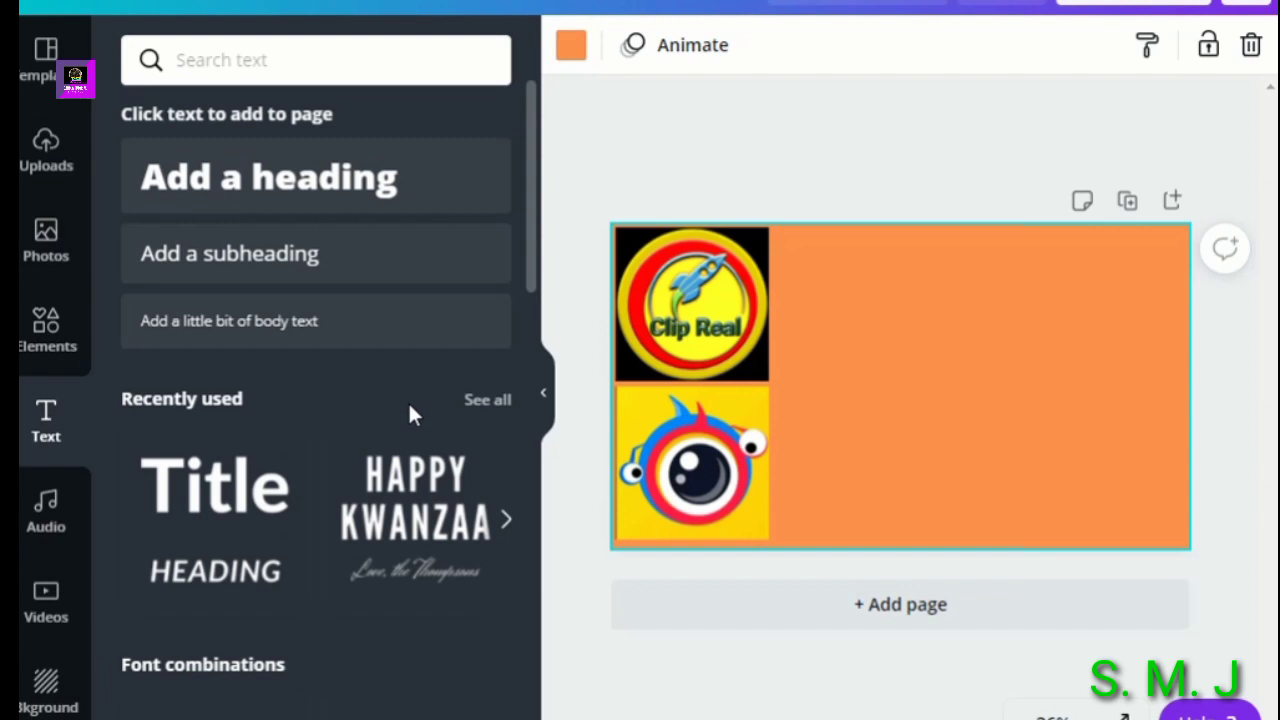
scroll(408, 410, "down", 3)
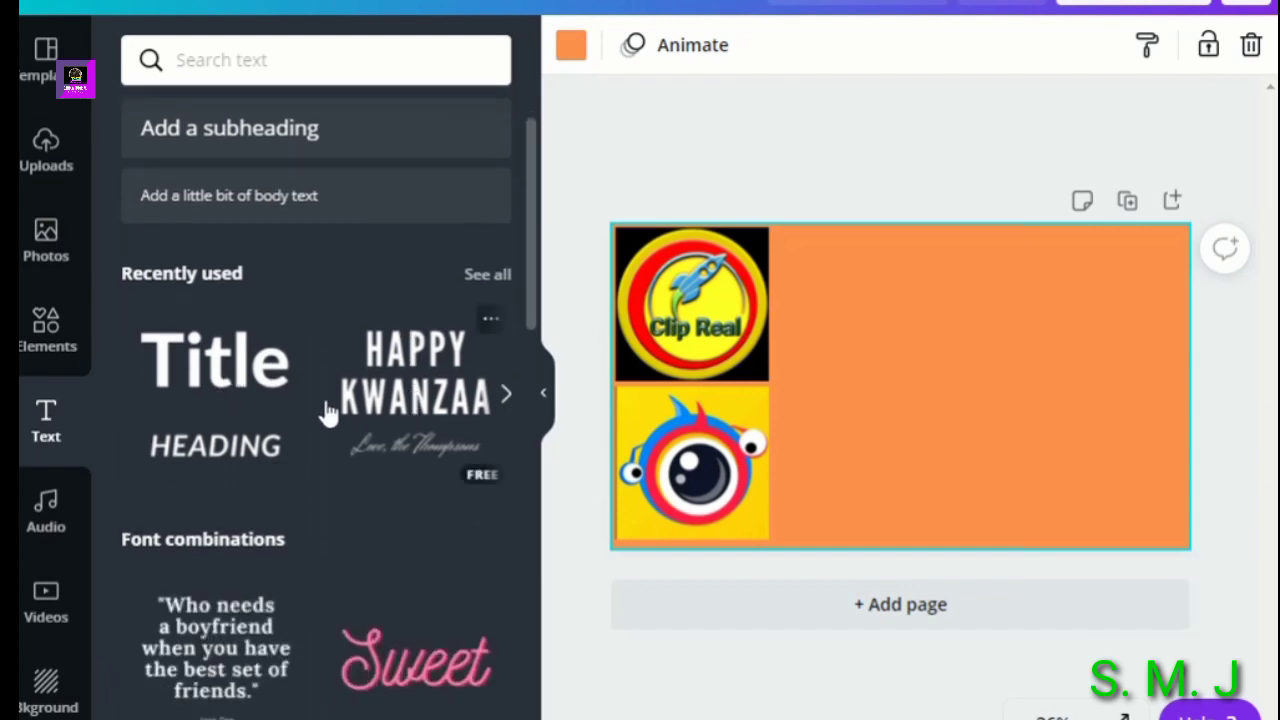
scroll(320, 465, "down", 5)
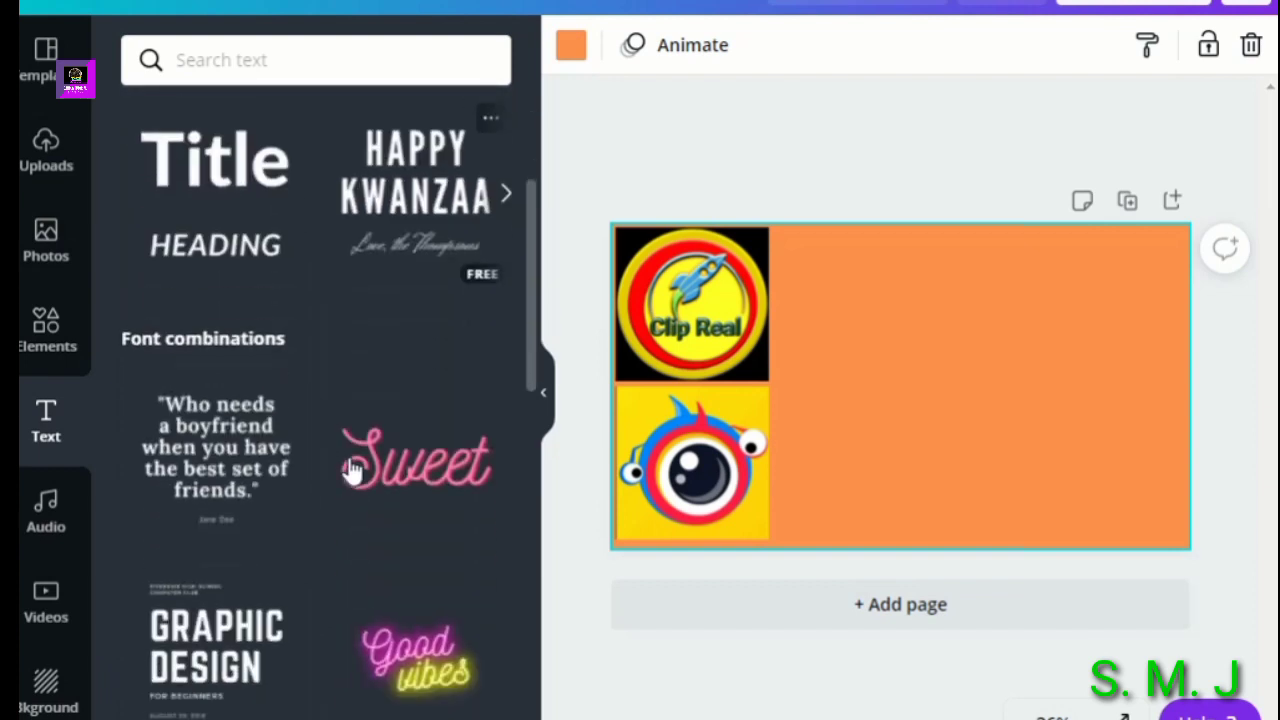
scroll(352, 470, "up", 5)
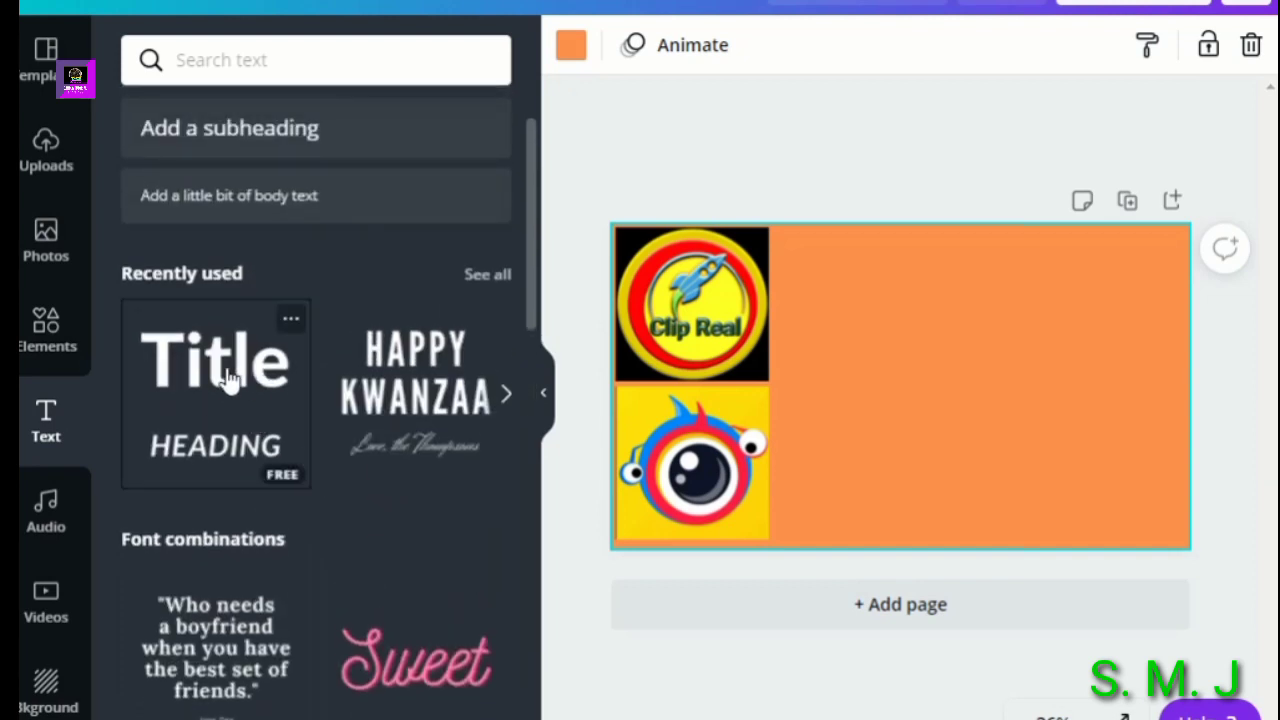
left_click(228, 378)
left_click_drag(928, 390, 954, 308)
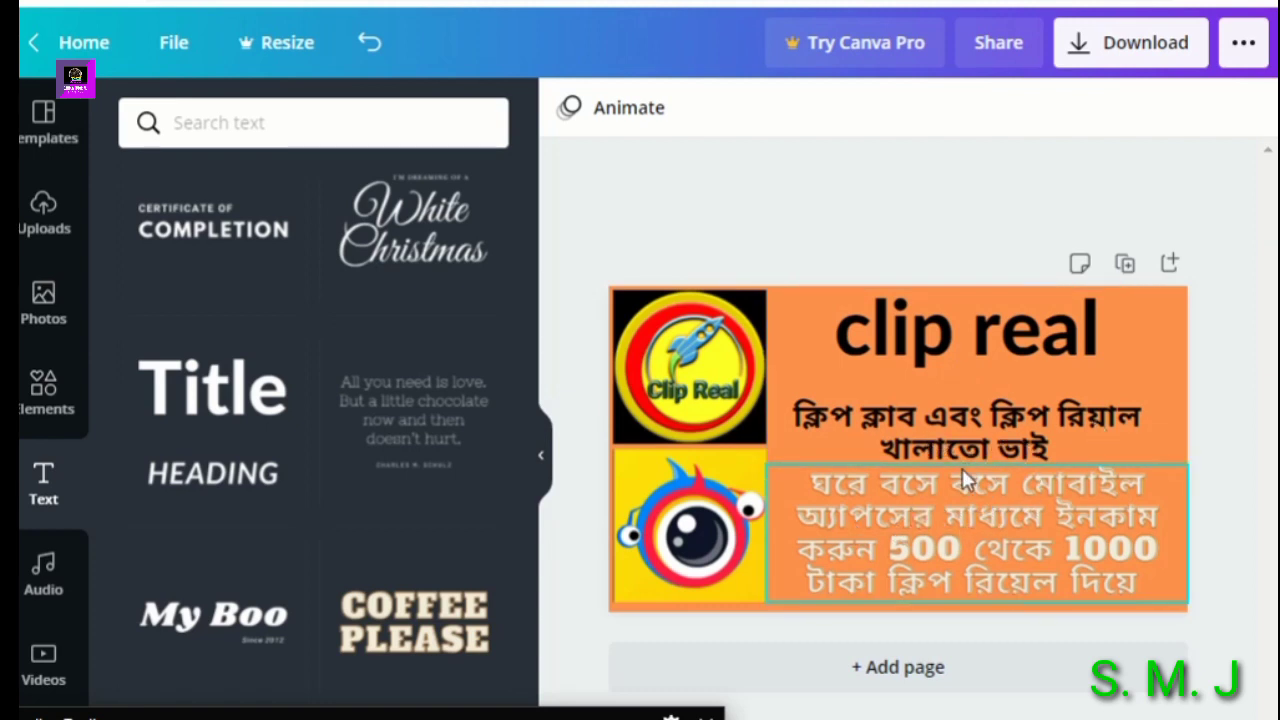
Try a custom dark teal colour, #186964, on the "clip real" title
left_click(940, 348)
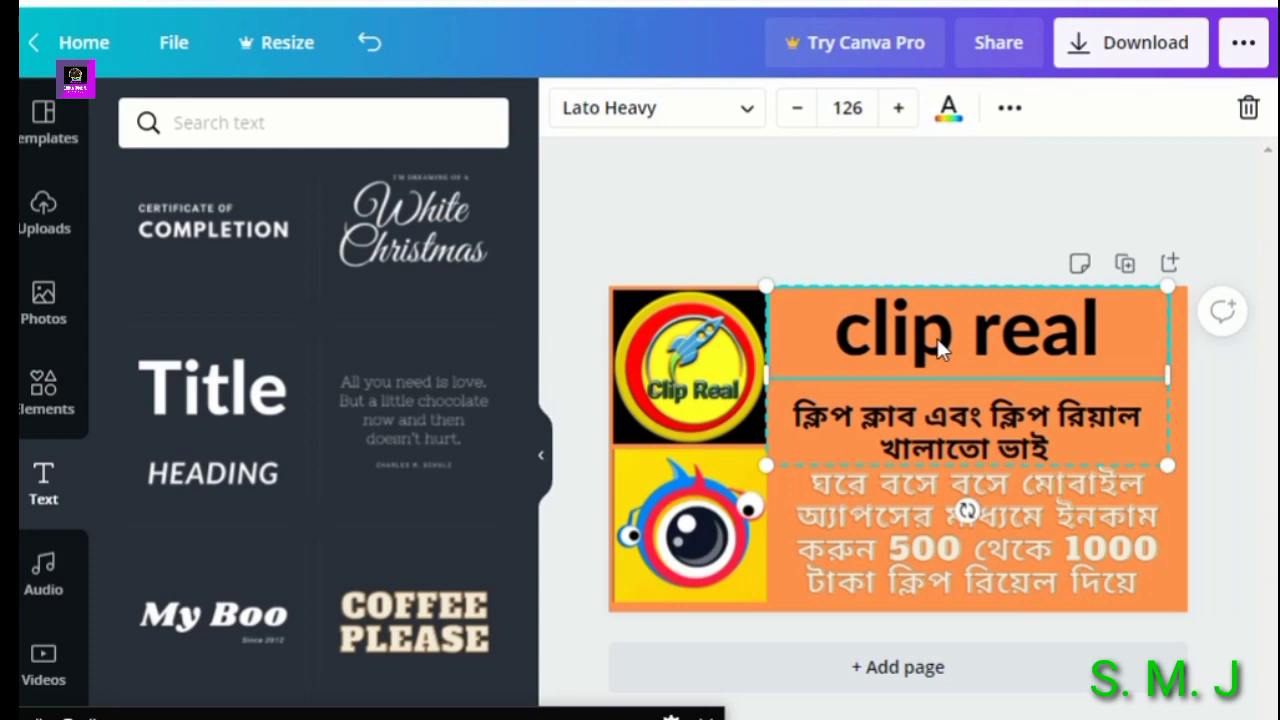
left_click(948, 112)
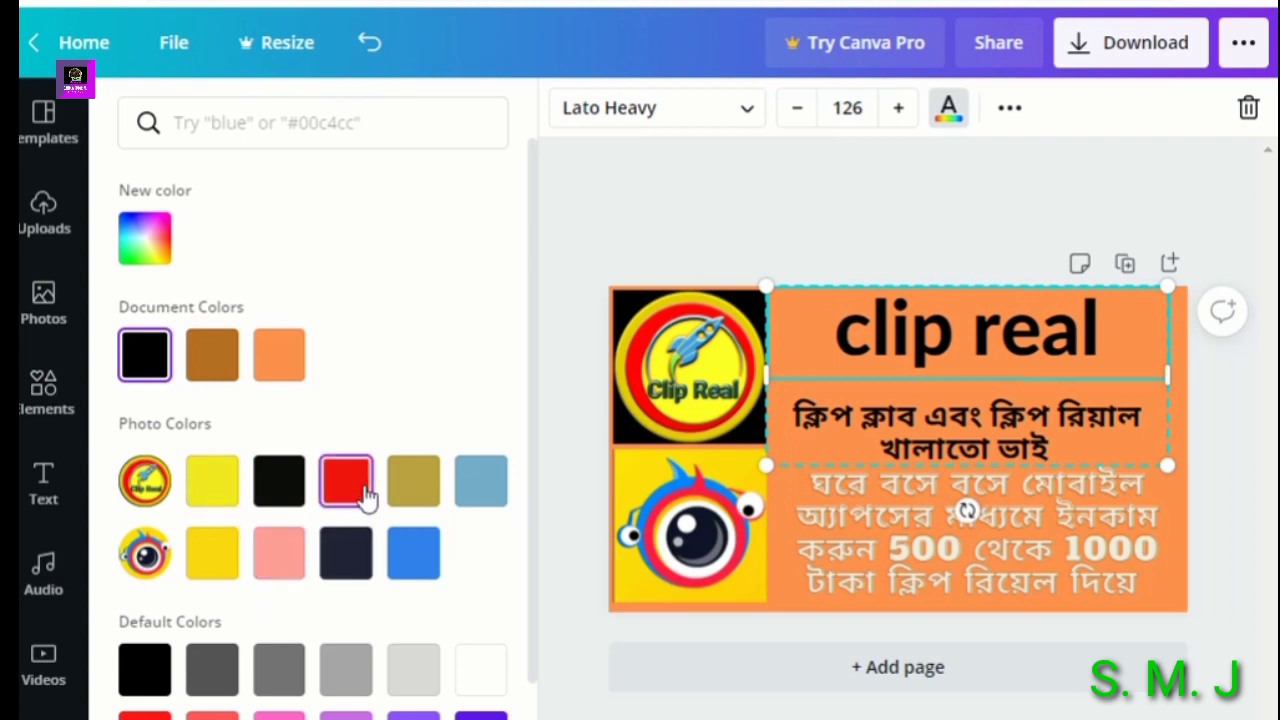
left_click(147, 250)
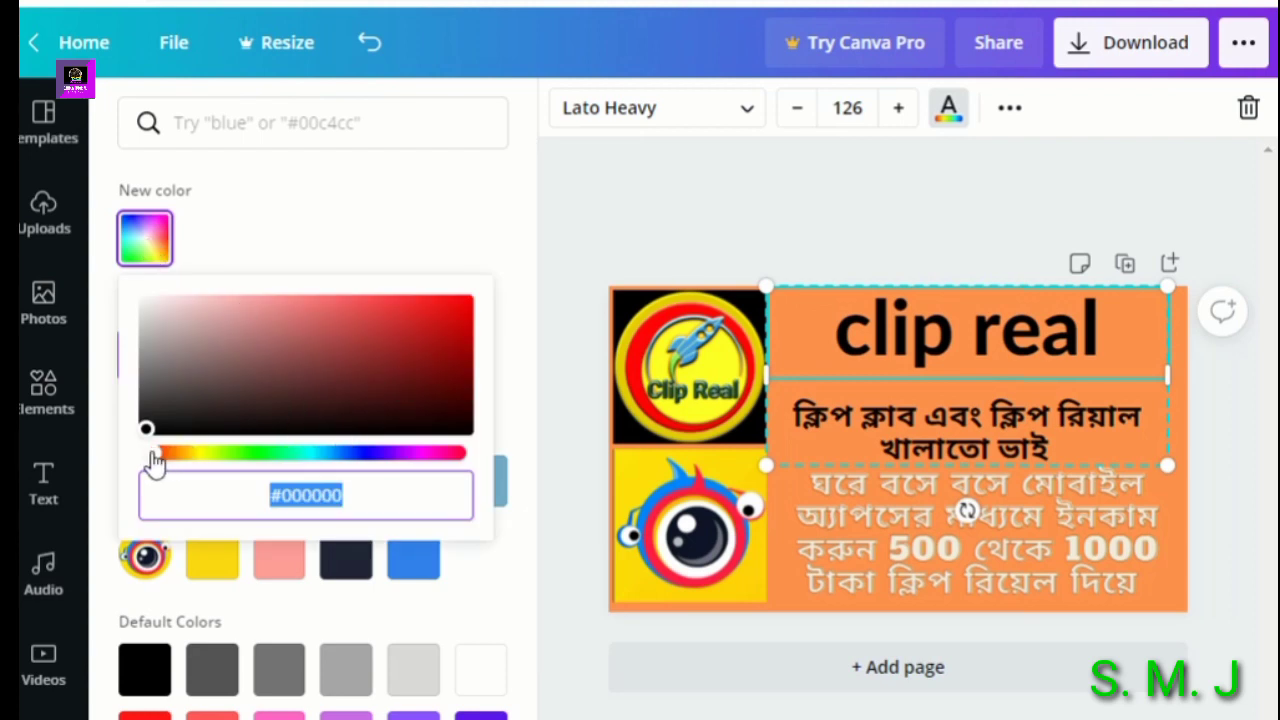
left_click_drag(150, 432, 429, 399)
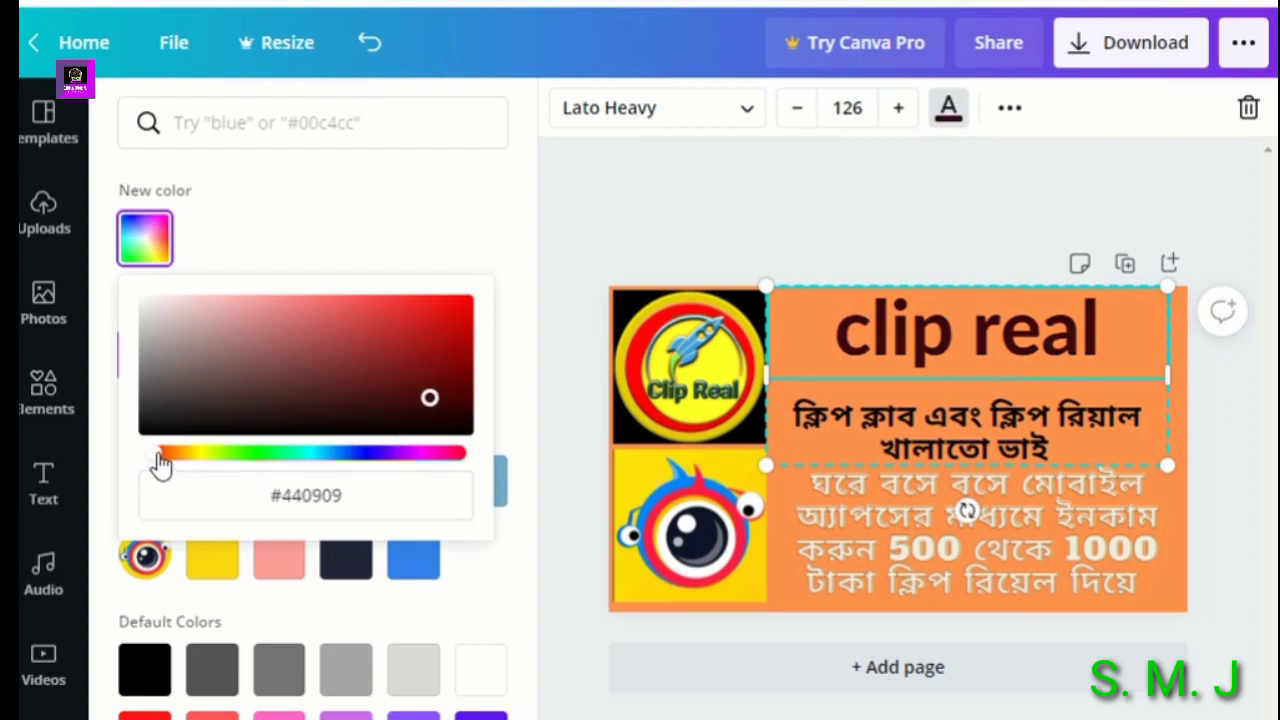
left_click_drag(157, 455, 303, 478)
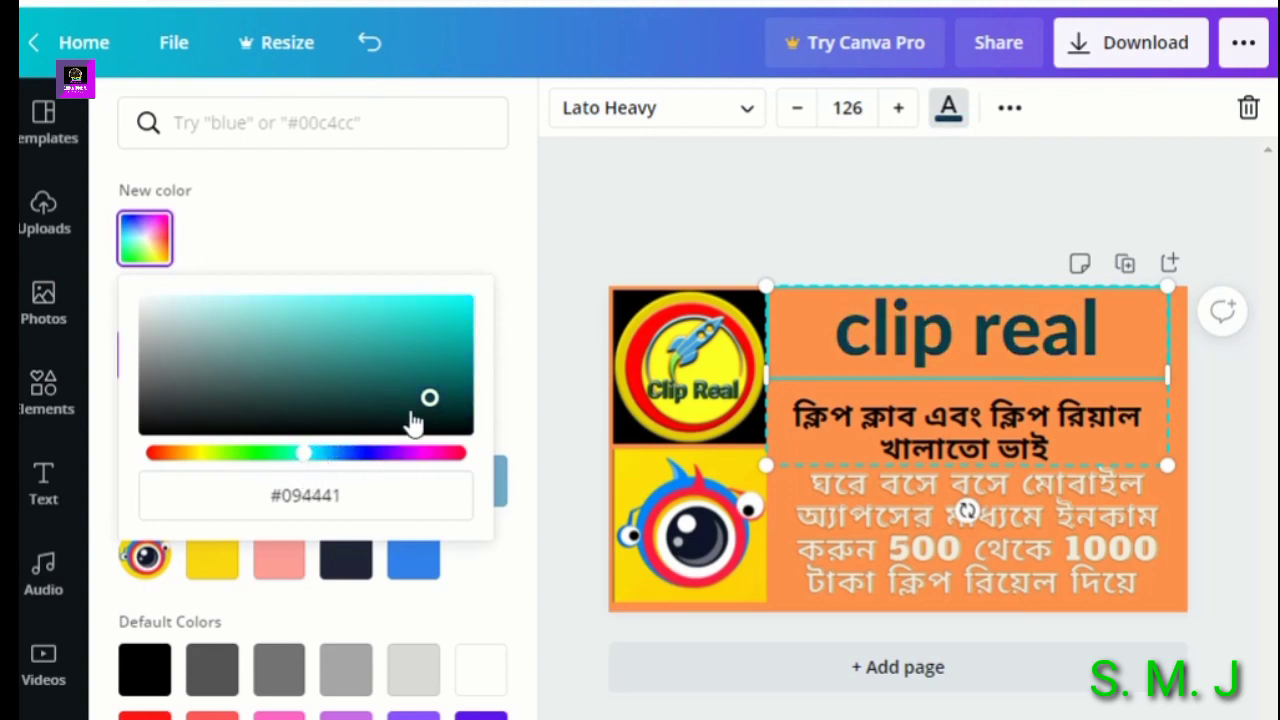
left_click_drag(423, 417, 400, 390)
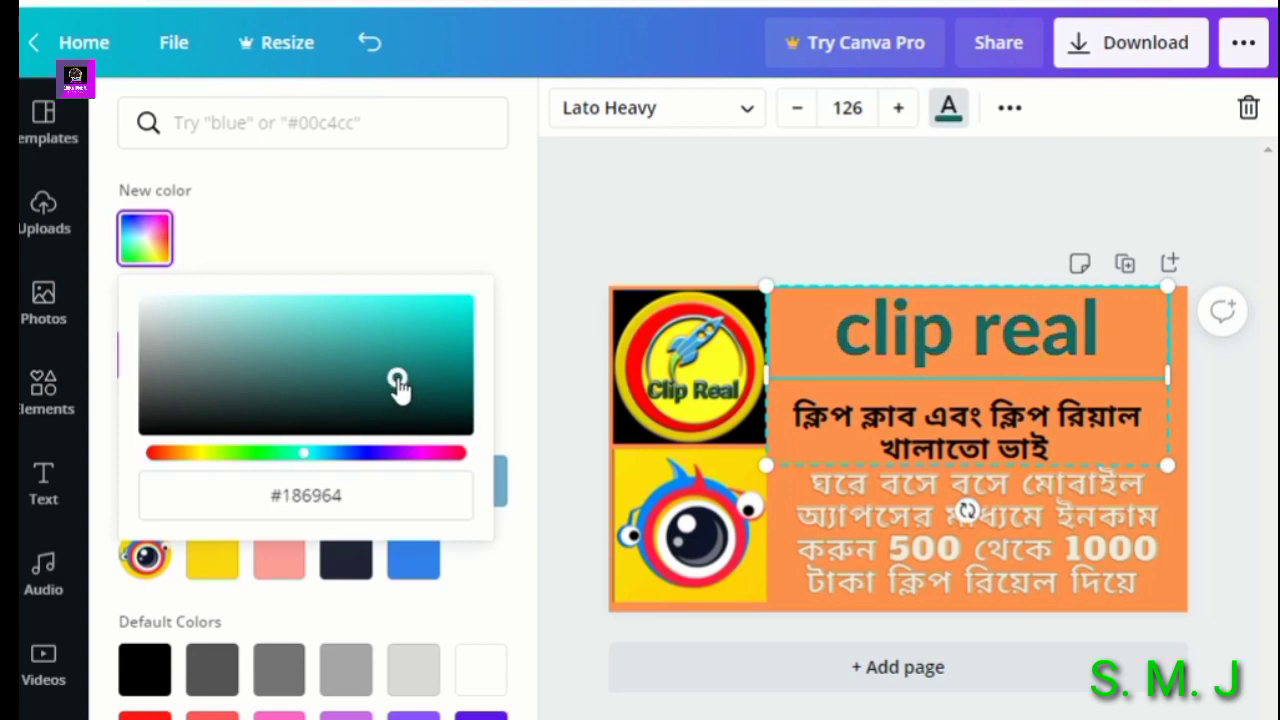
left_click(128, 250)
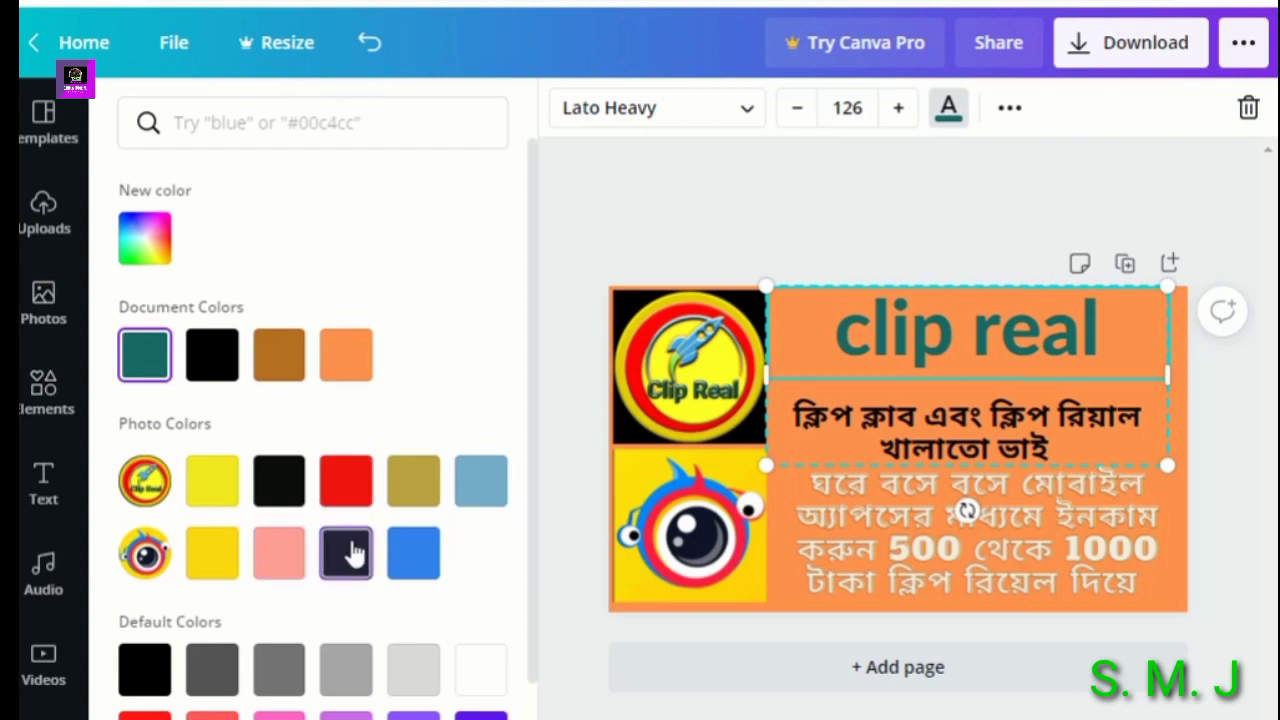
Try black and yellow on the "clip real" title, ending with dark green from the default colours
scroll(370, 540, "down", 2)
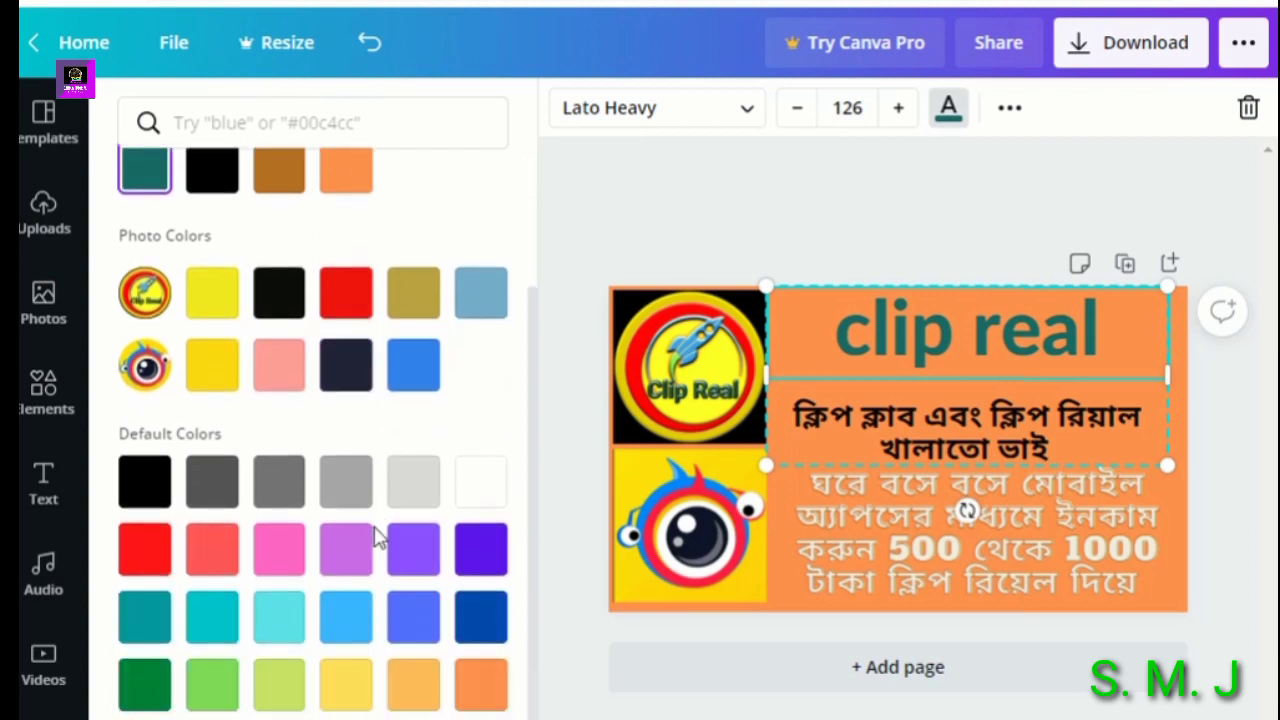
left_click(285, 310)
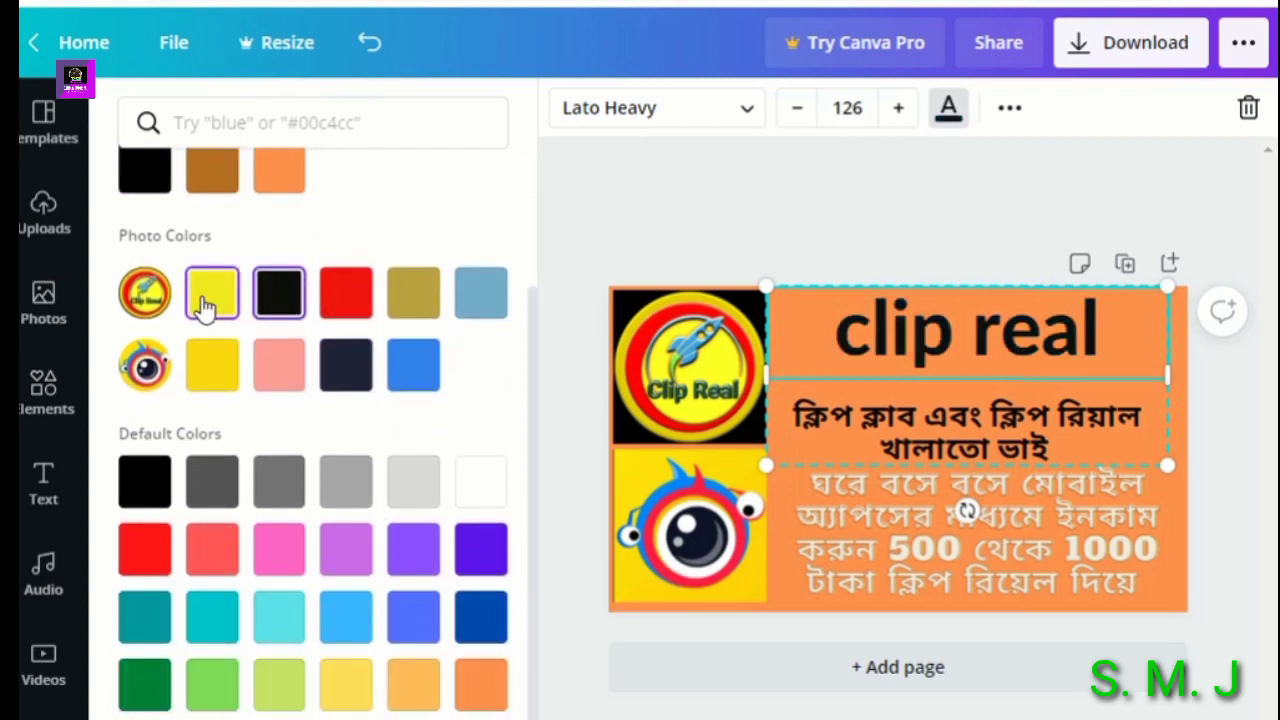
left_click(205, 308)
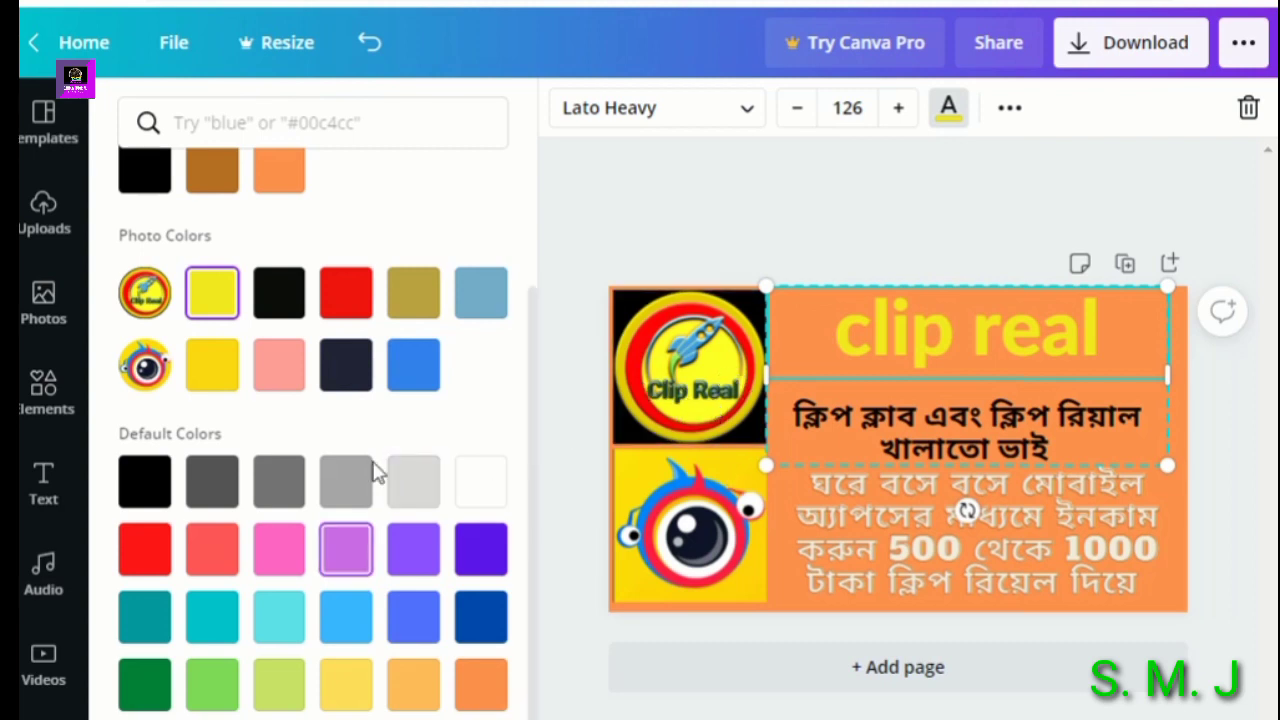
left_click(150, 688)
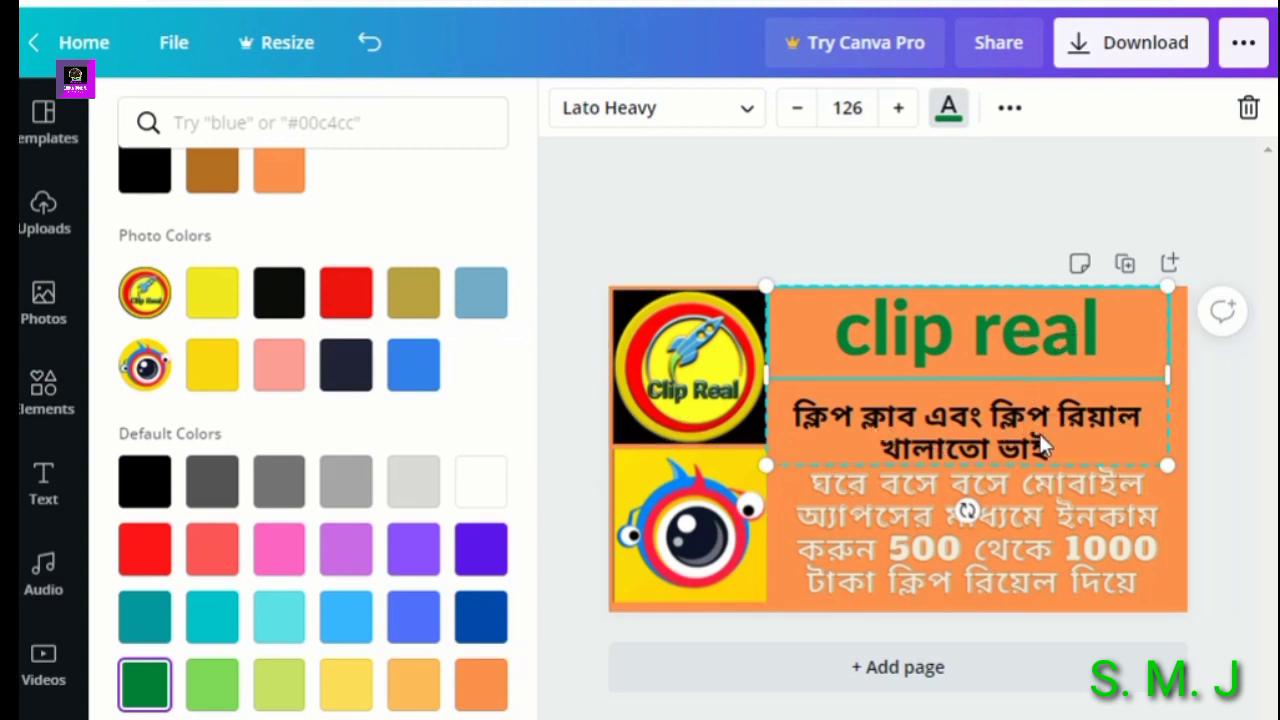
Recolour the Bengali subtitle under the title, trying yellow, blue and pink and ending with dark navy from the photo colours
left_click(978, 440)
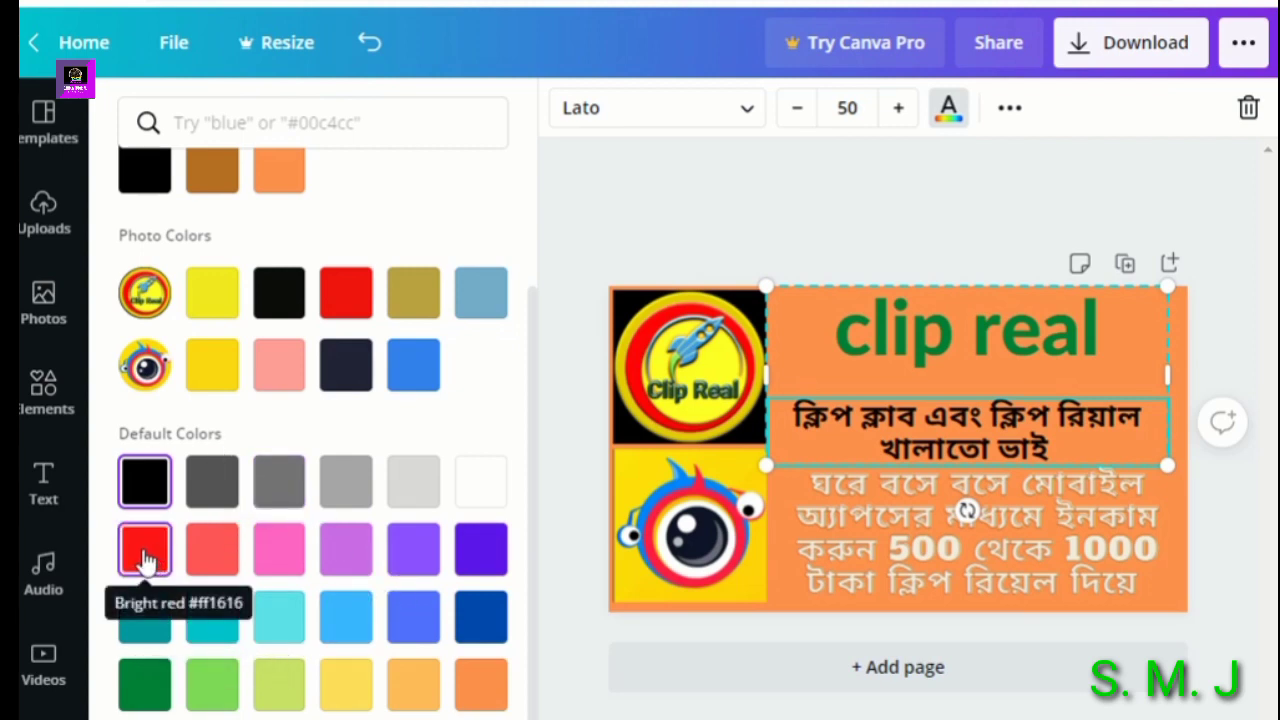
left_click(211, 370)
left_click(228, 298)
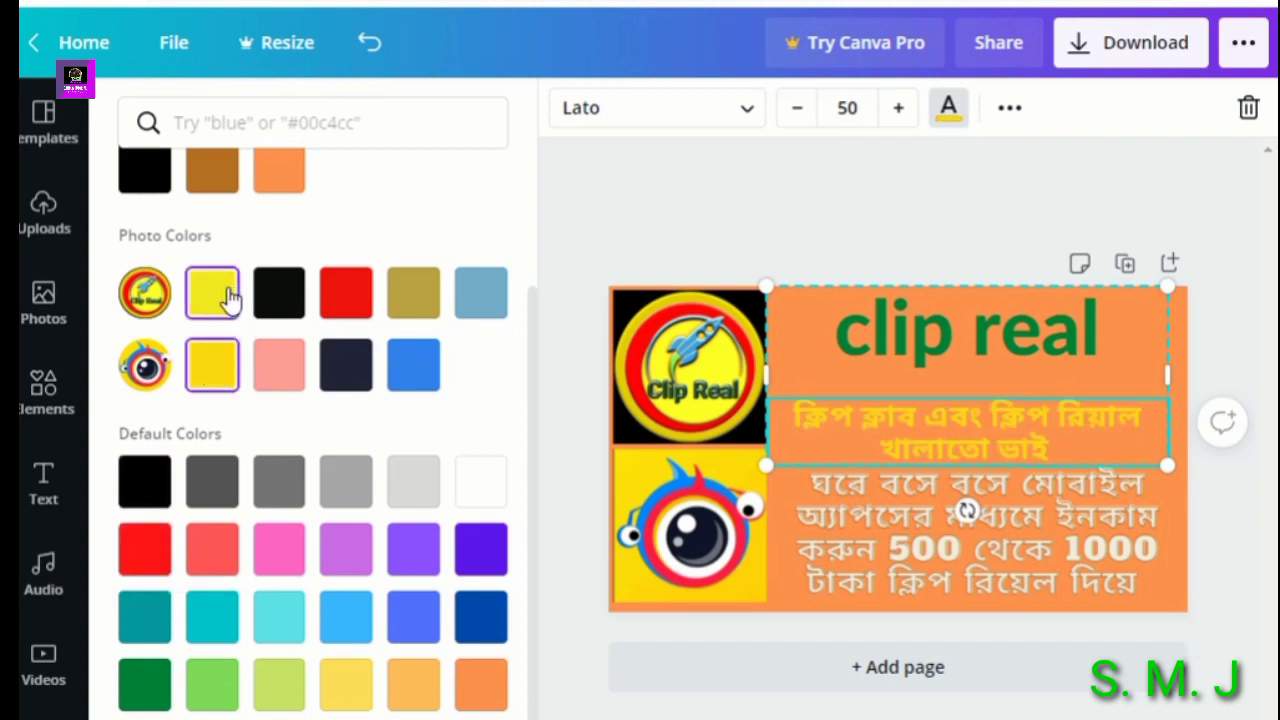
left_click(420, 372)
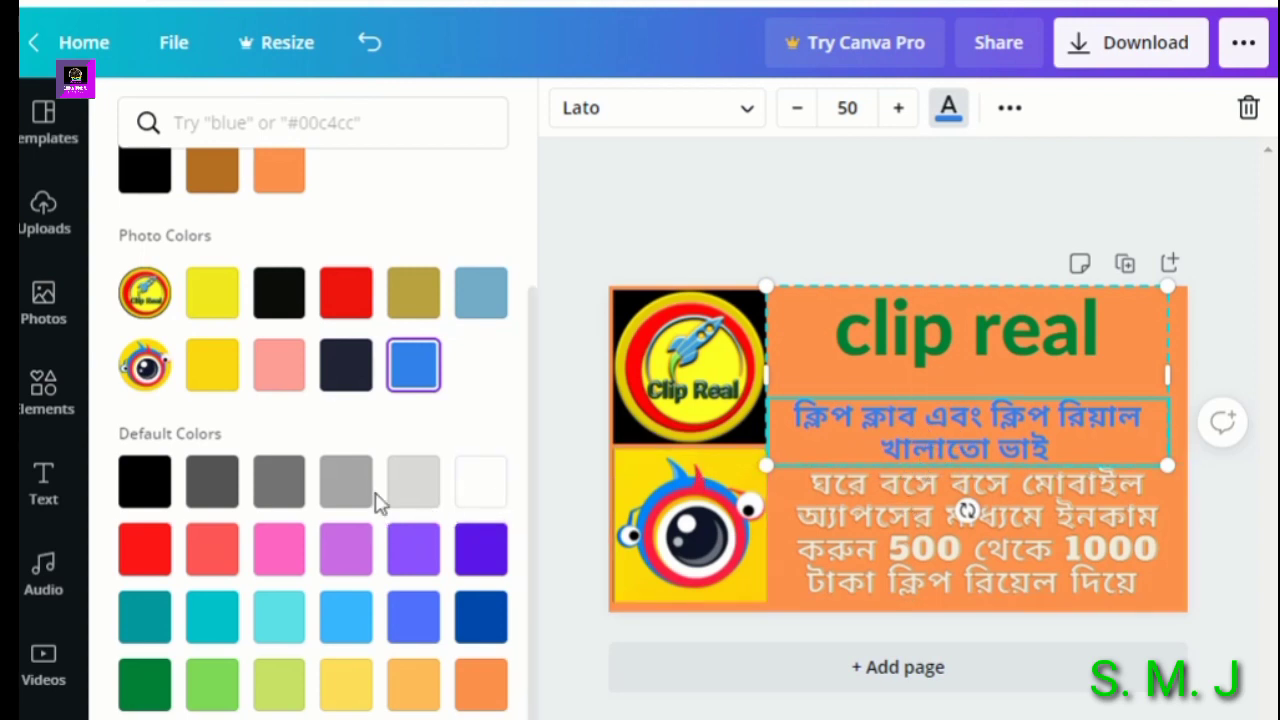
left_click(284, 378)
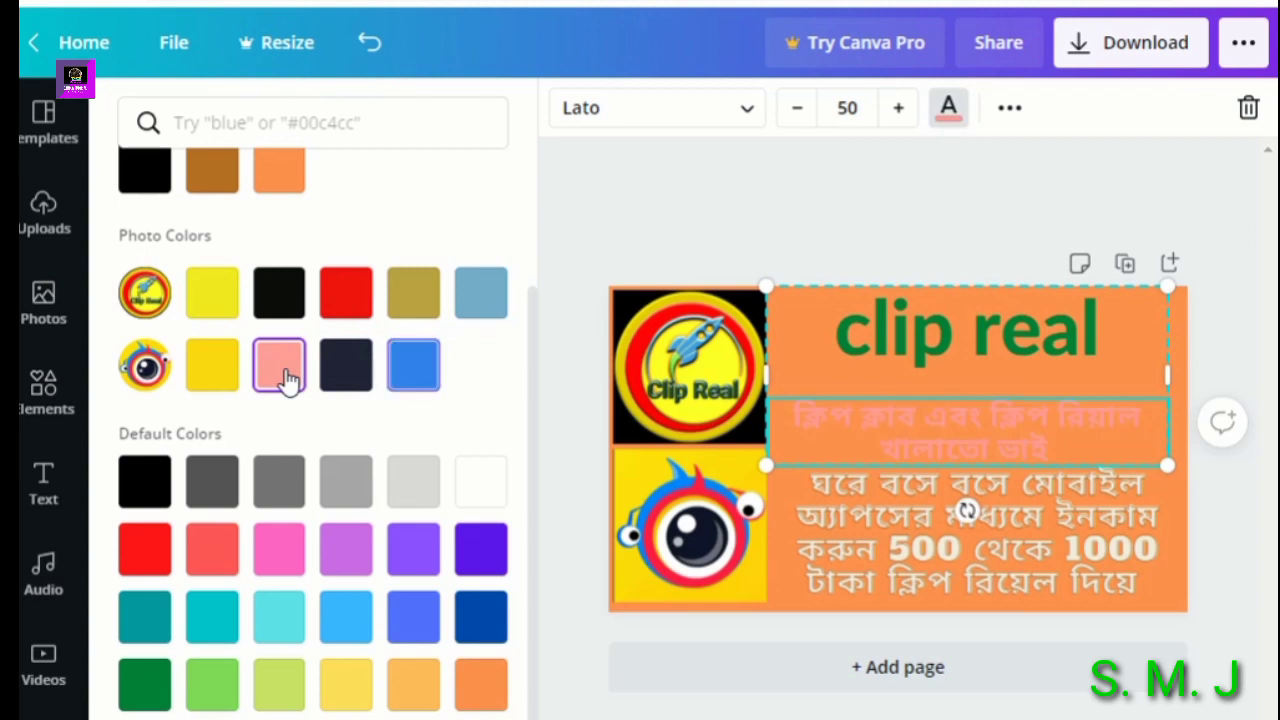
left_click(346, 368)
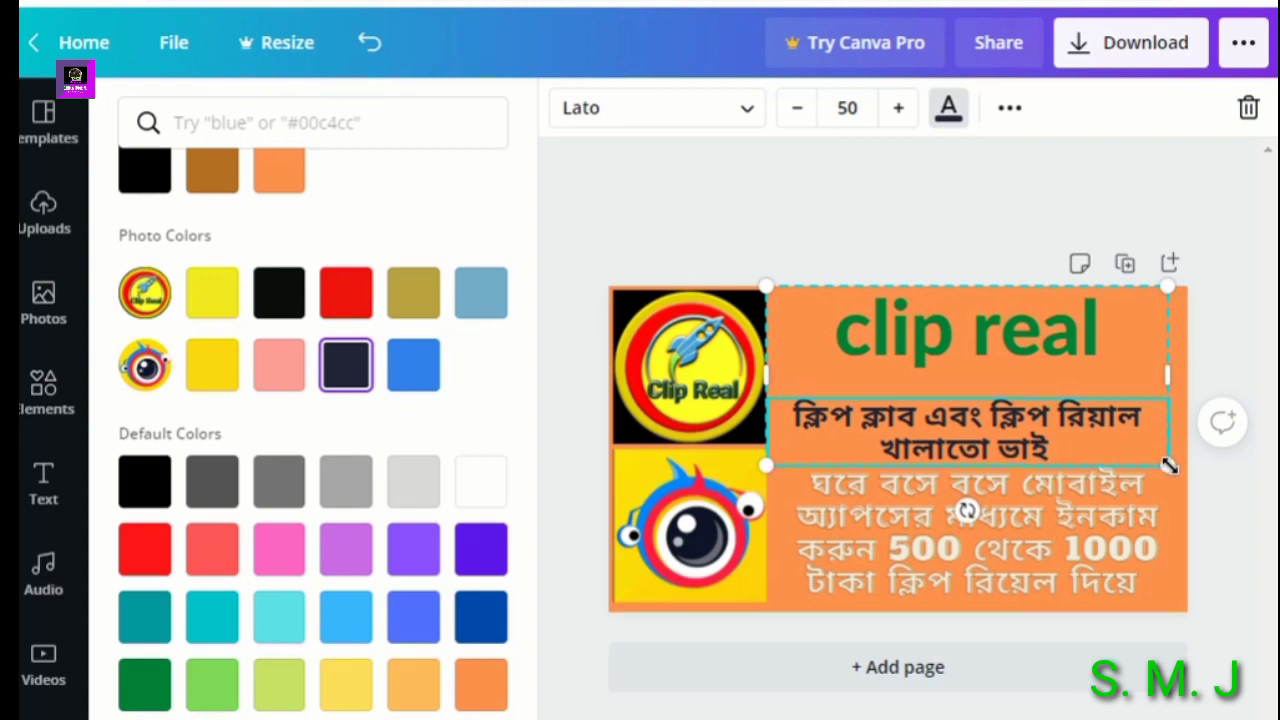
Enlarge the title and subtitle group to the page's right edge and move the lower Bengali text block down clear of it
left_click_drag(1168, 465, 1192, 463)
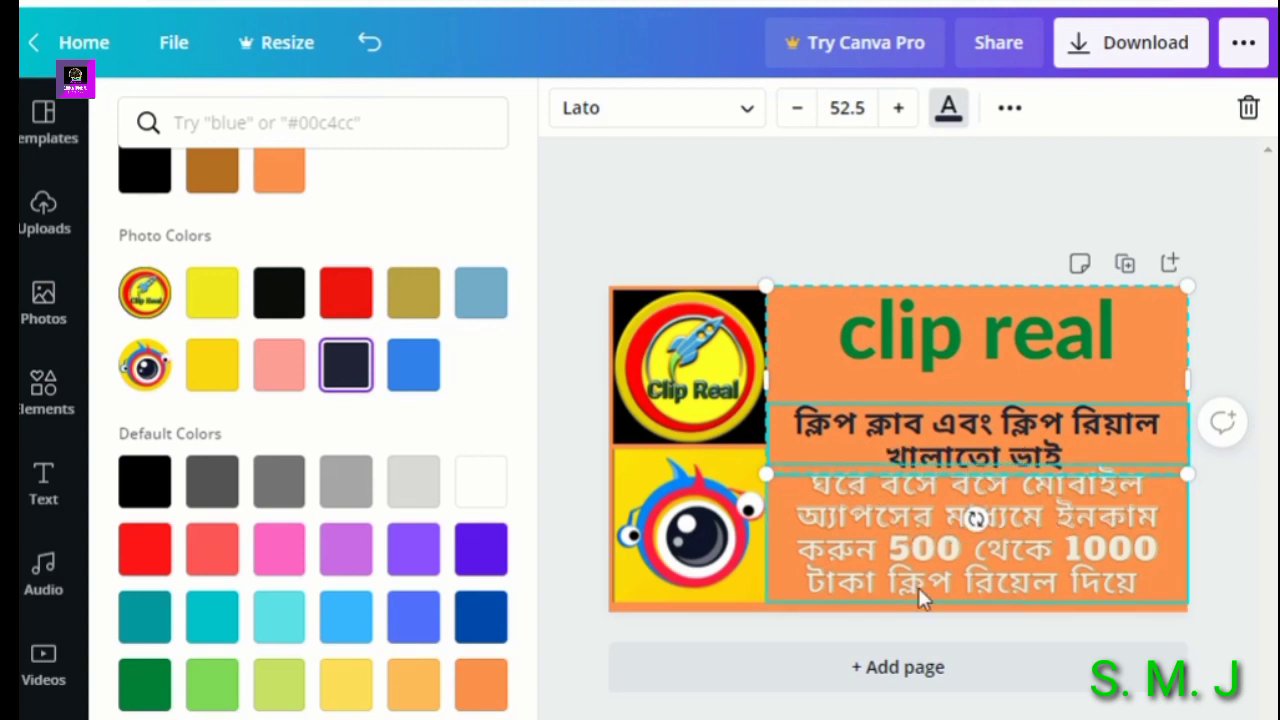
left_click(920, 543)
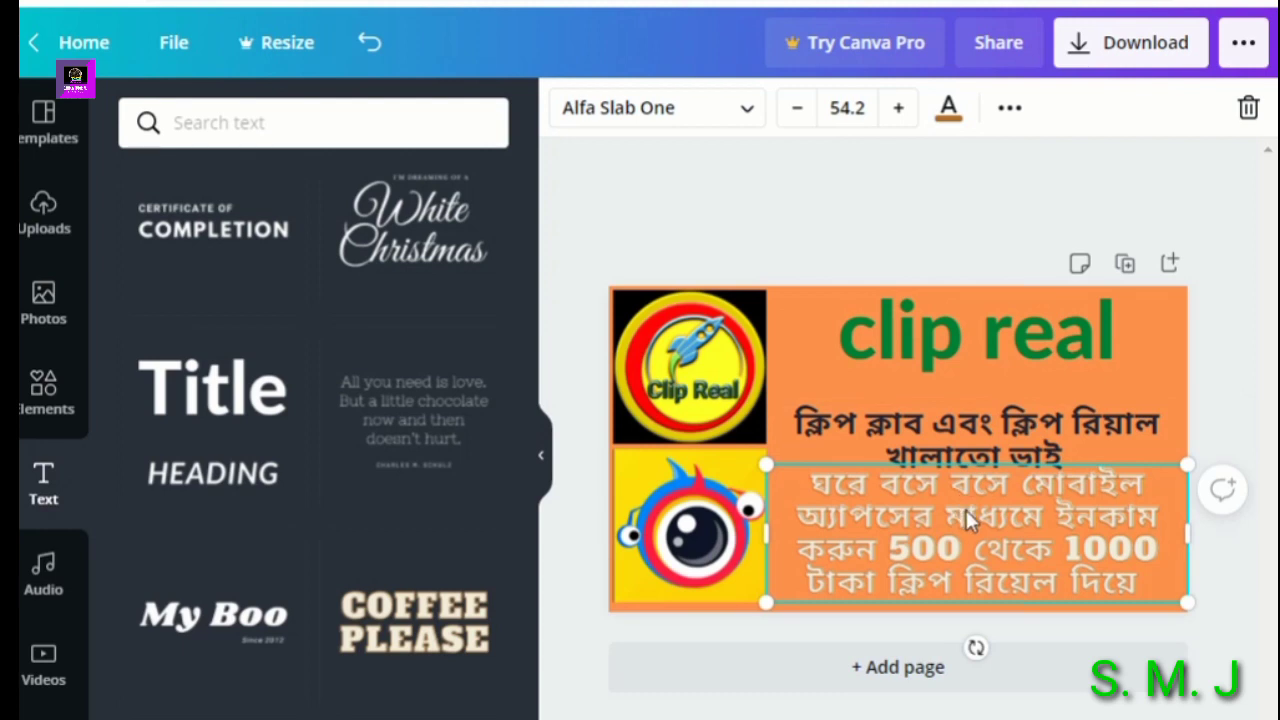
left_click_drag(966, 510, 971, 520)
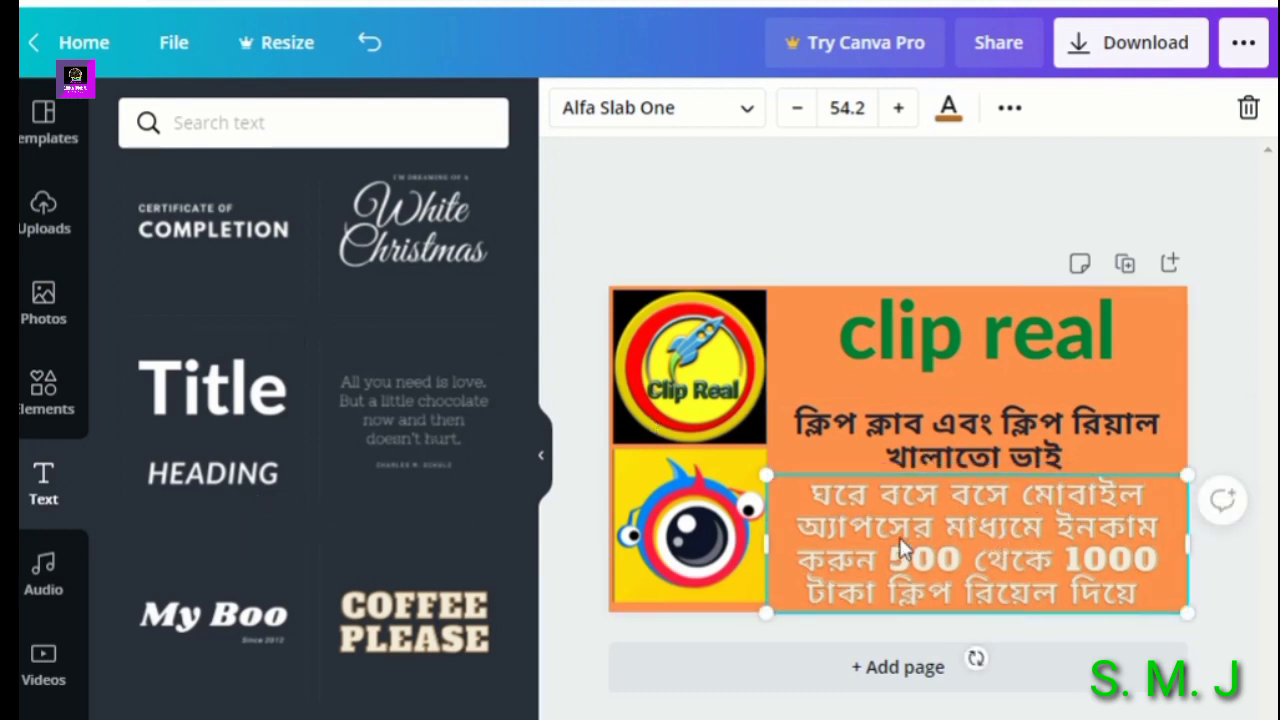
Try red, turquoise, orange, light green and black on the lower Bengali text block, ending with golden yellow from the eye-character logo's colours
left_click(948, 108)
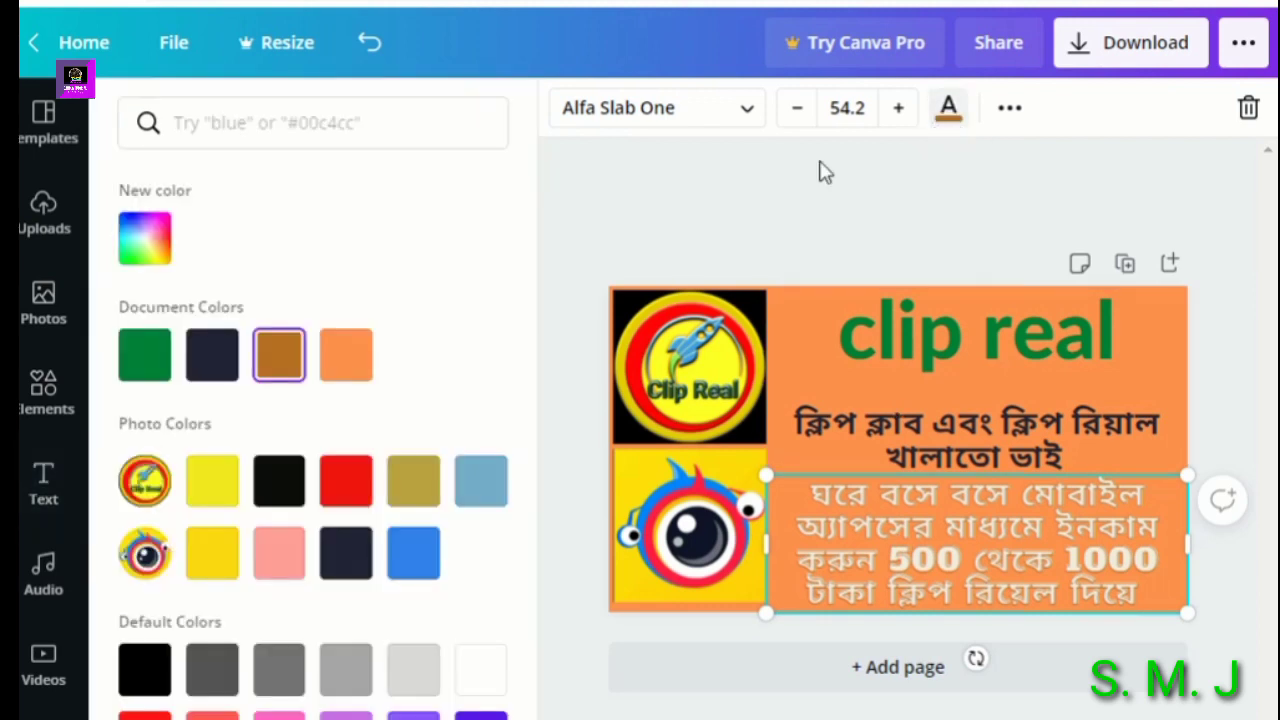
left_click(350, 490)
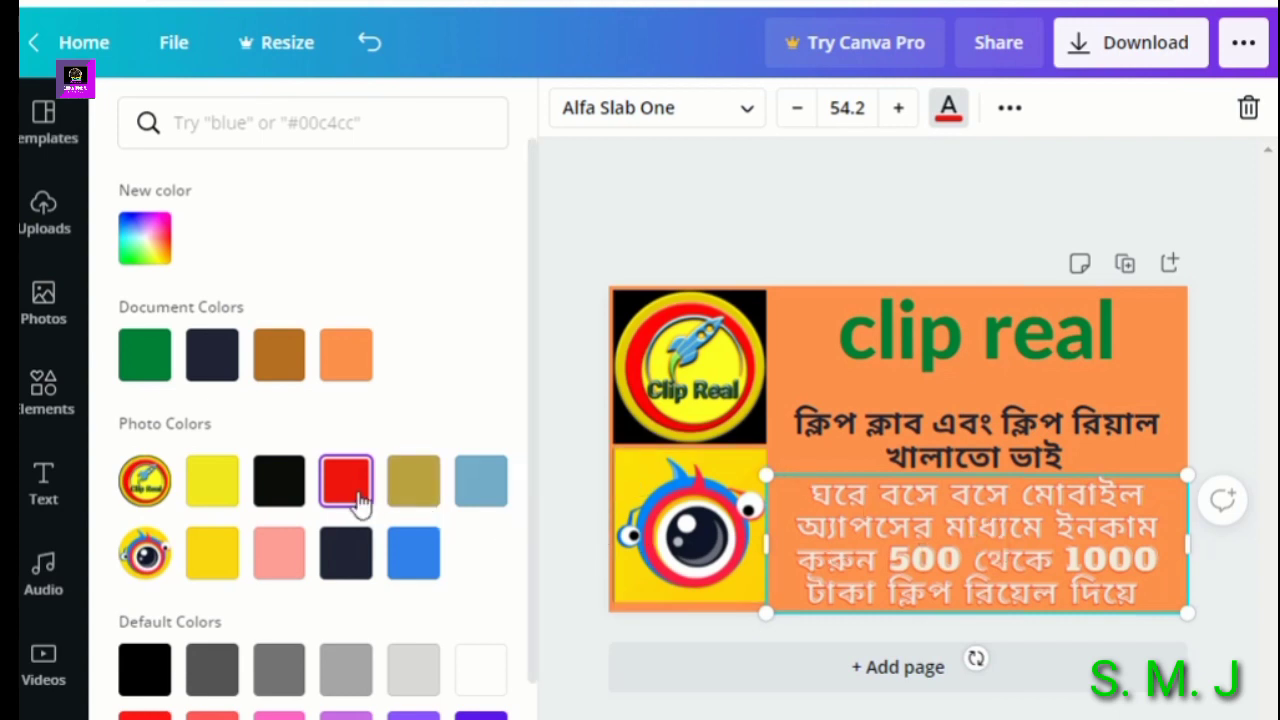
scroll(352, 486, "down", 2)
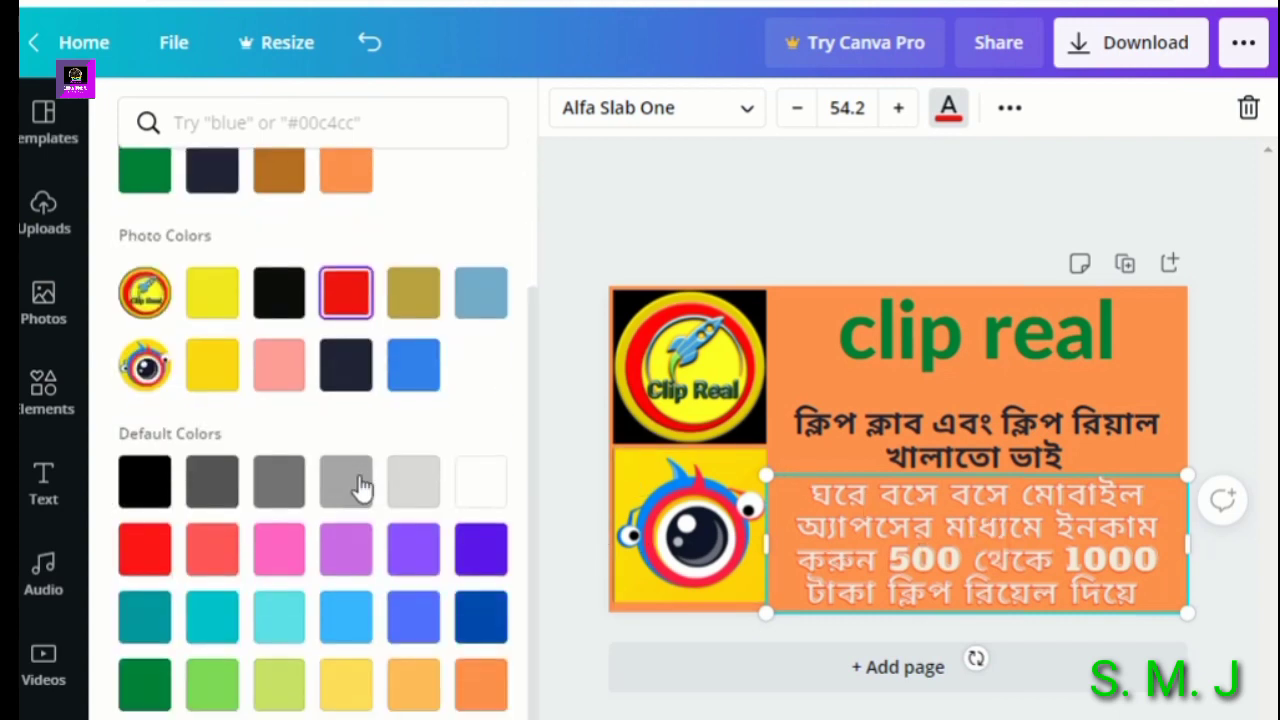
left_click(216, 550)
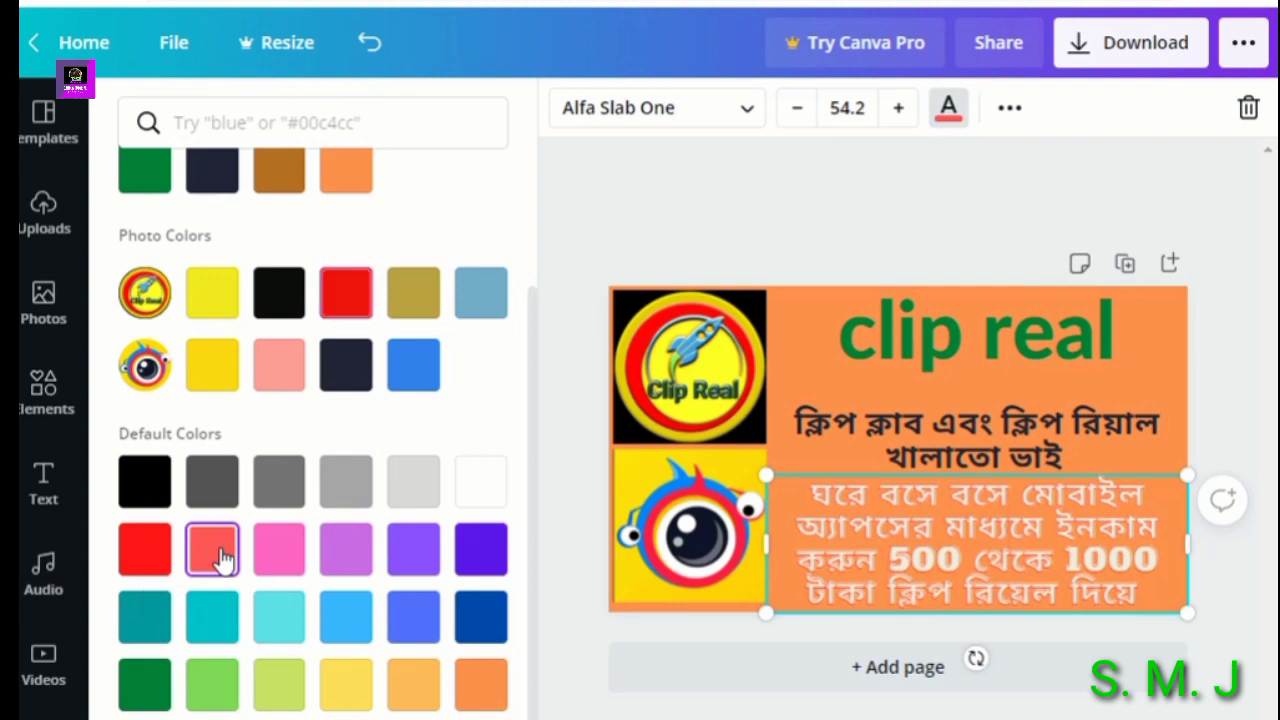
left_click(282, 630)
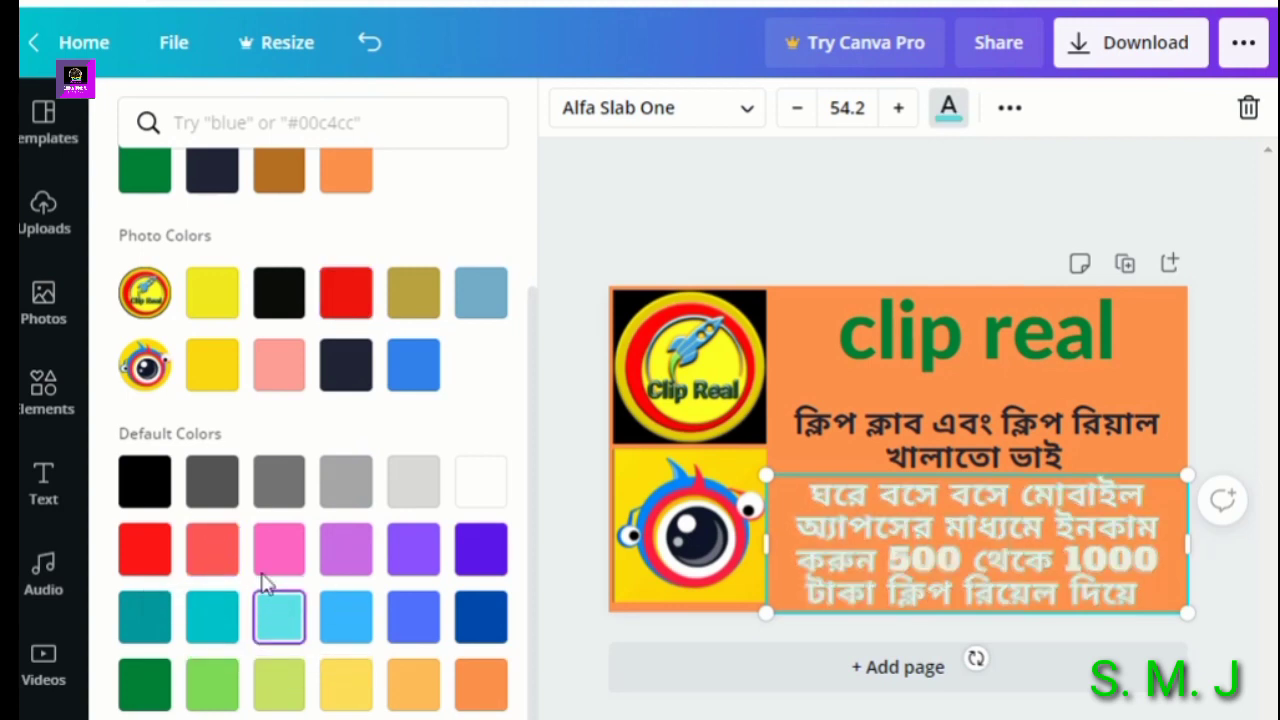
left_click(147, 549)
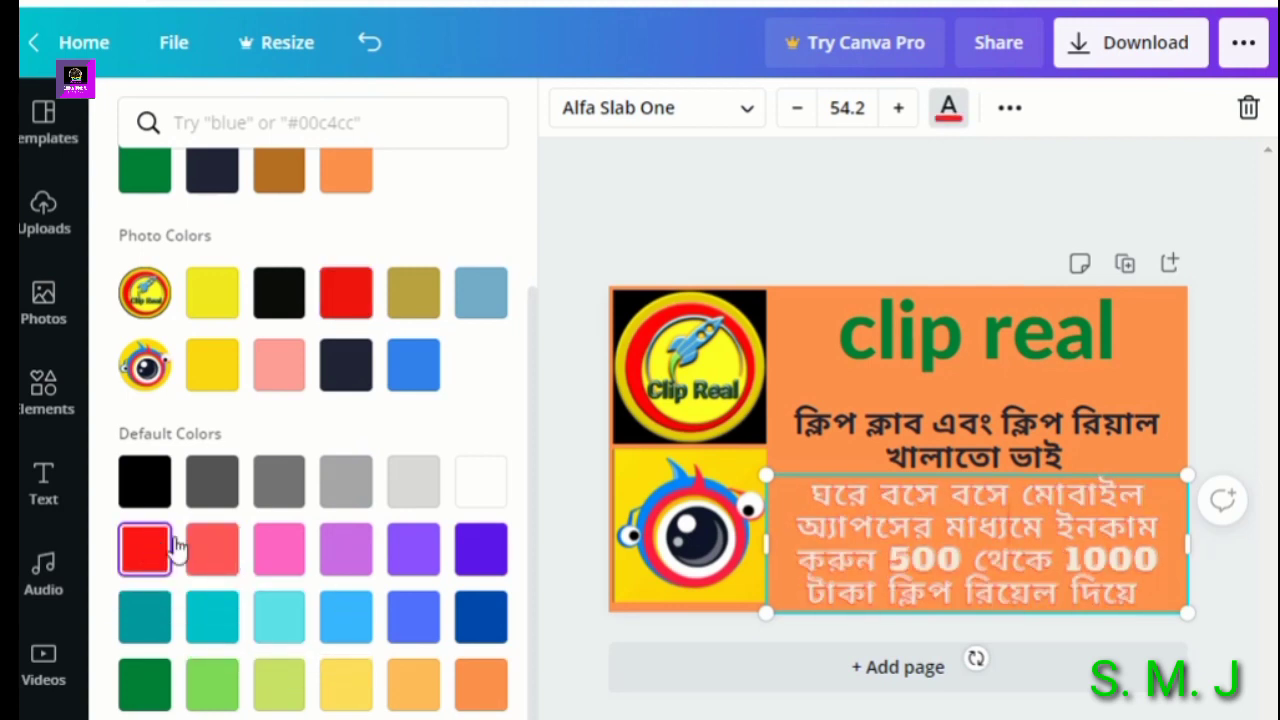
left_click(345, 686)
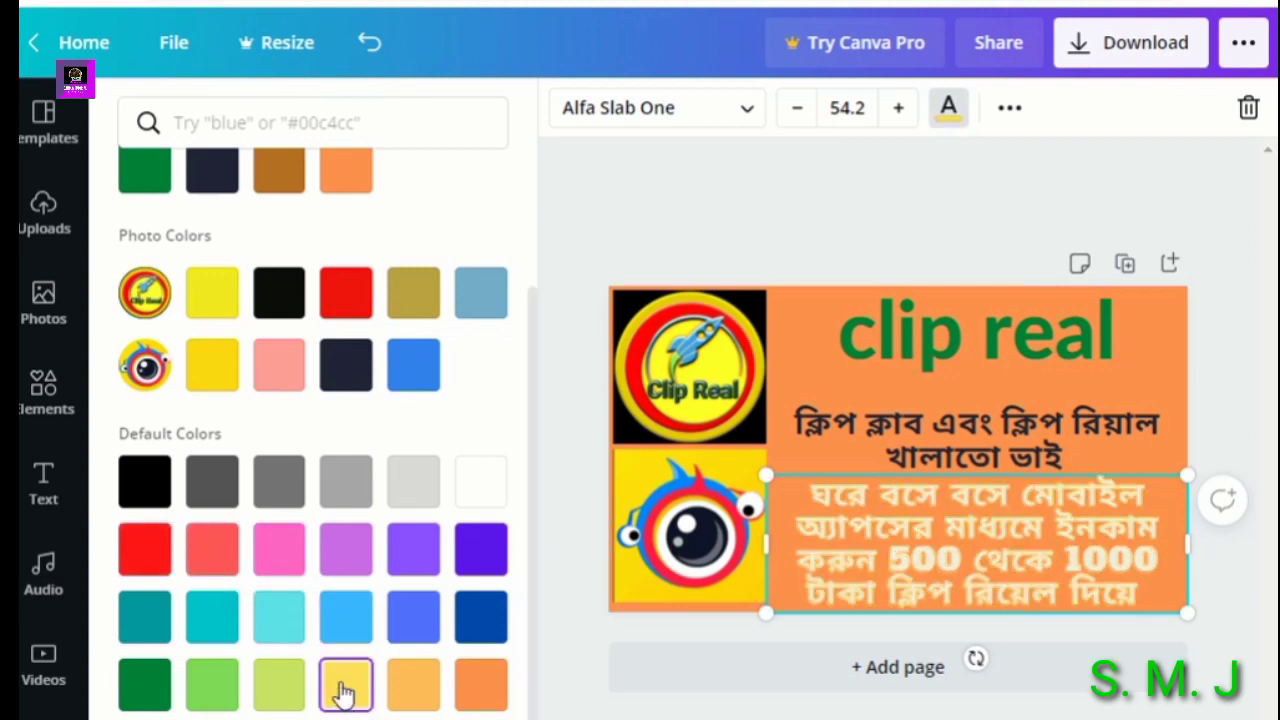
left_click(484, 686)
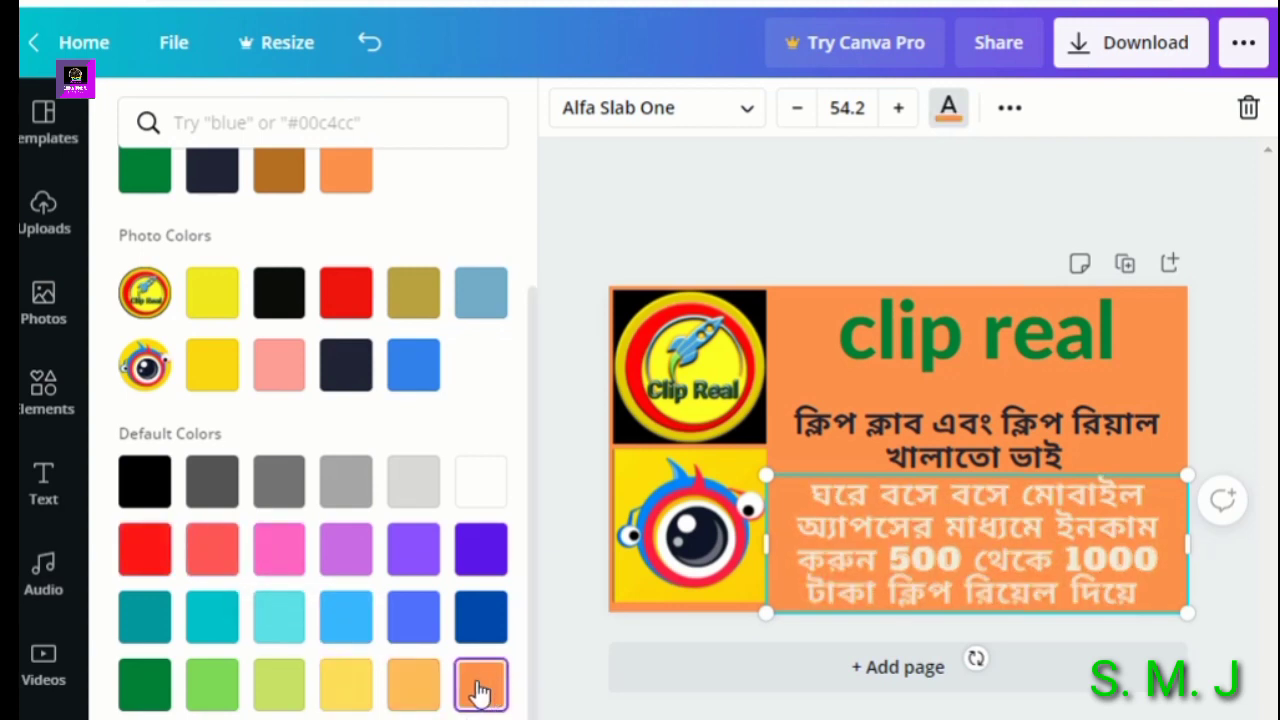
left_click(222, 692)
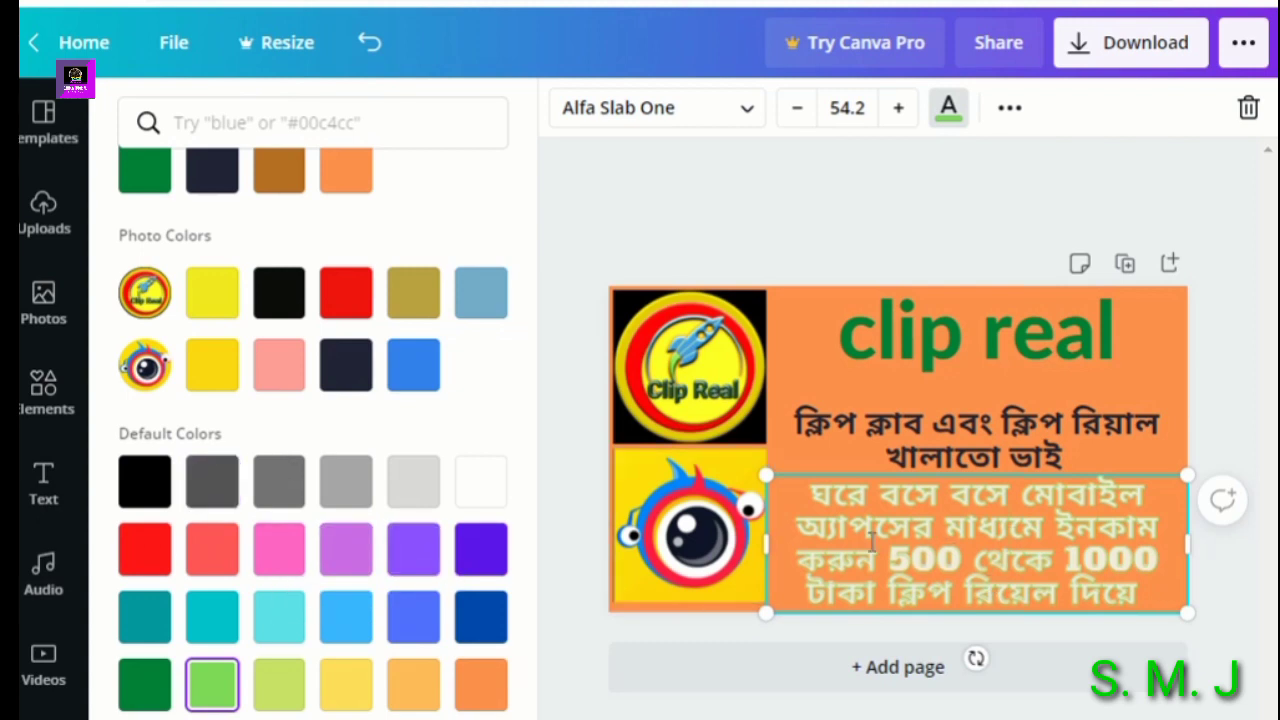
left_click(150, 488)
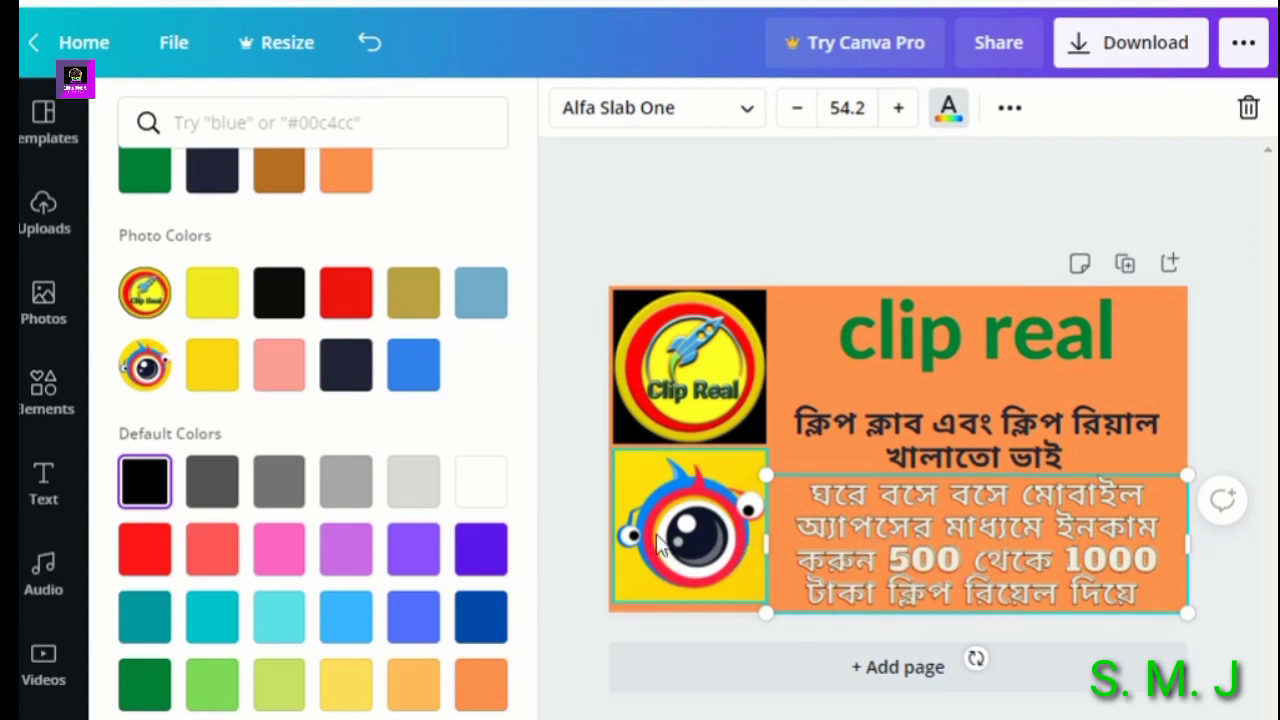
left_click(222, 374)
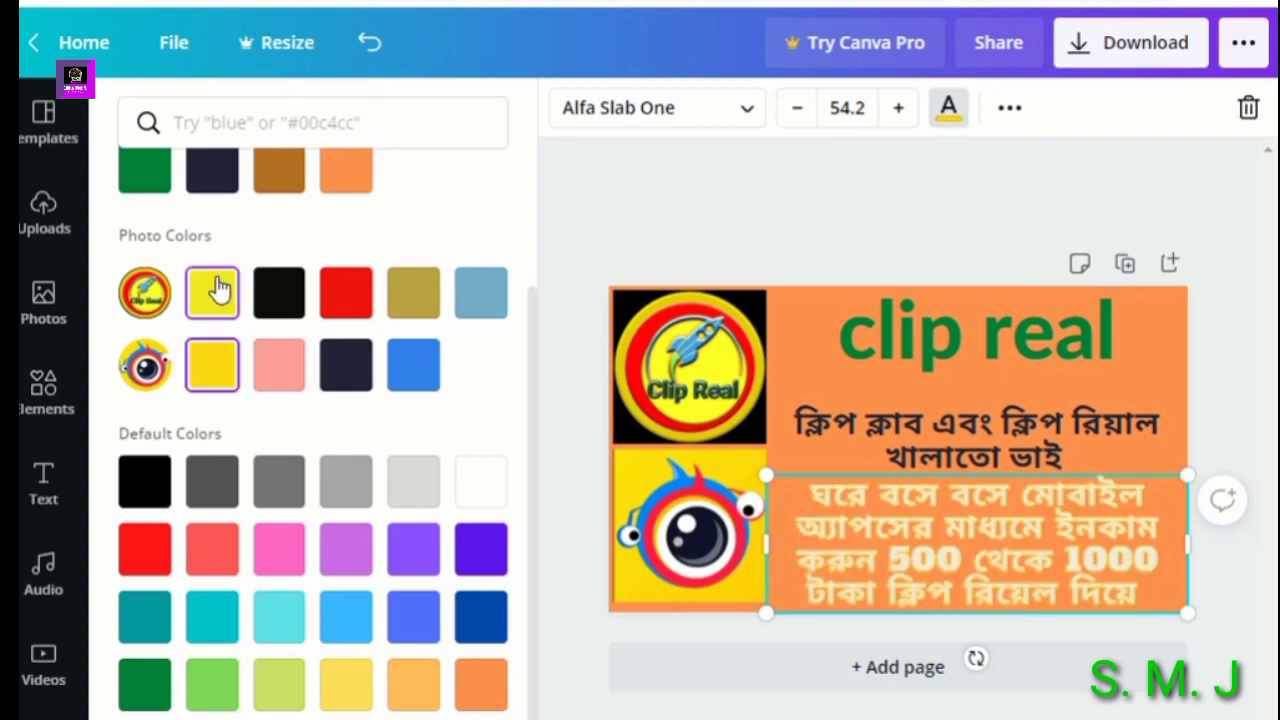
Try navy, blue, olive gold, red and pink on the lower Bengali text block, ending with dark blue from the default colours
left_click(350, 369)
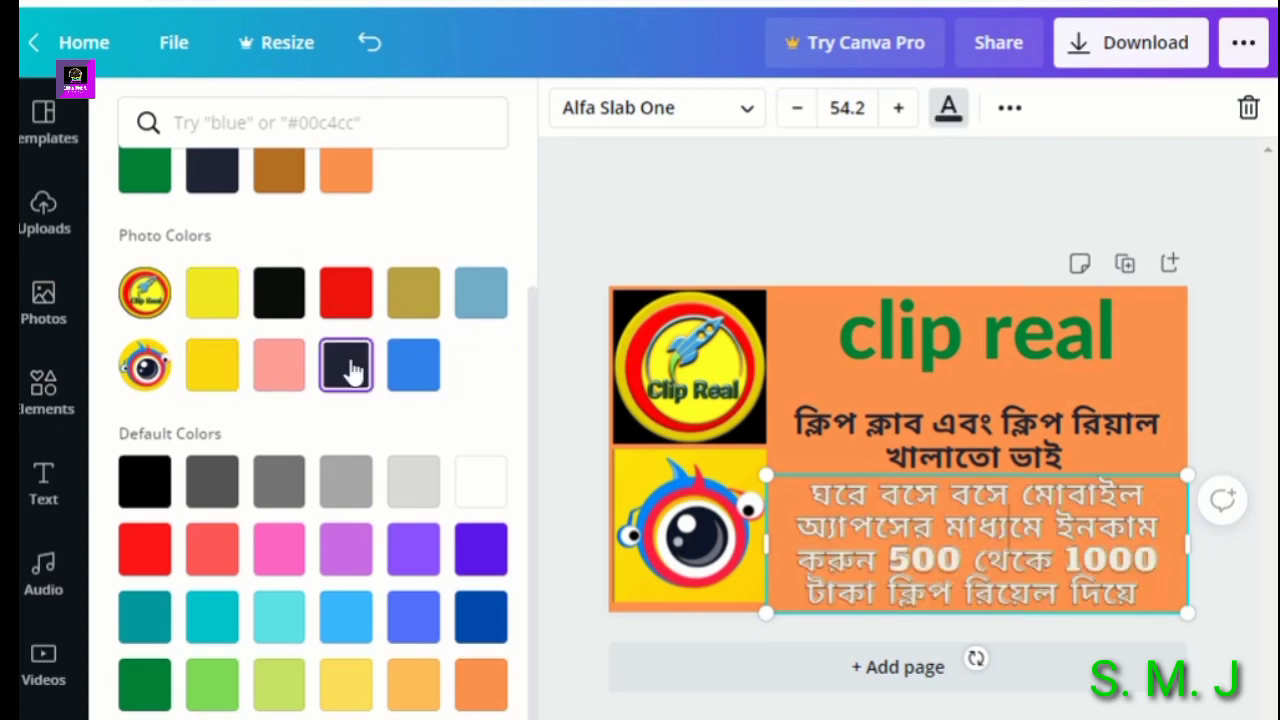
left_click(415, 378)
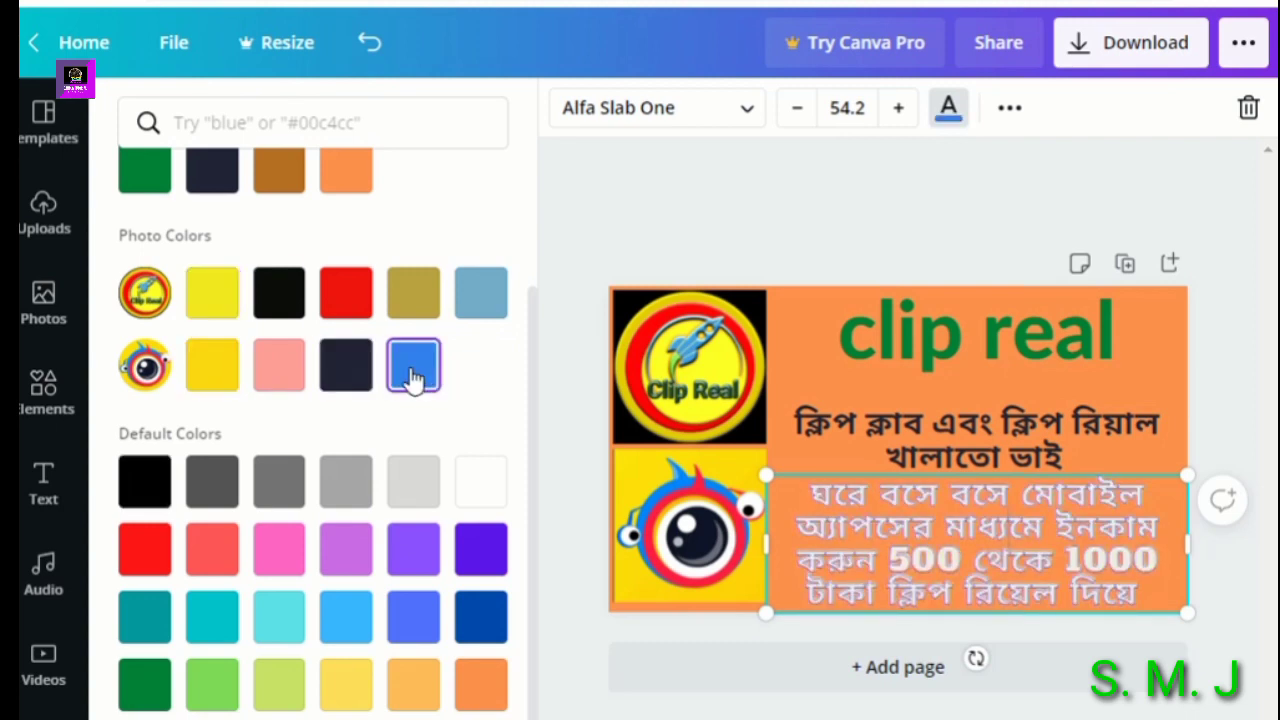
left_click(413, 292)
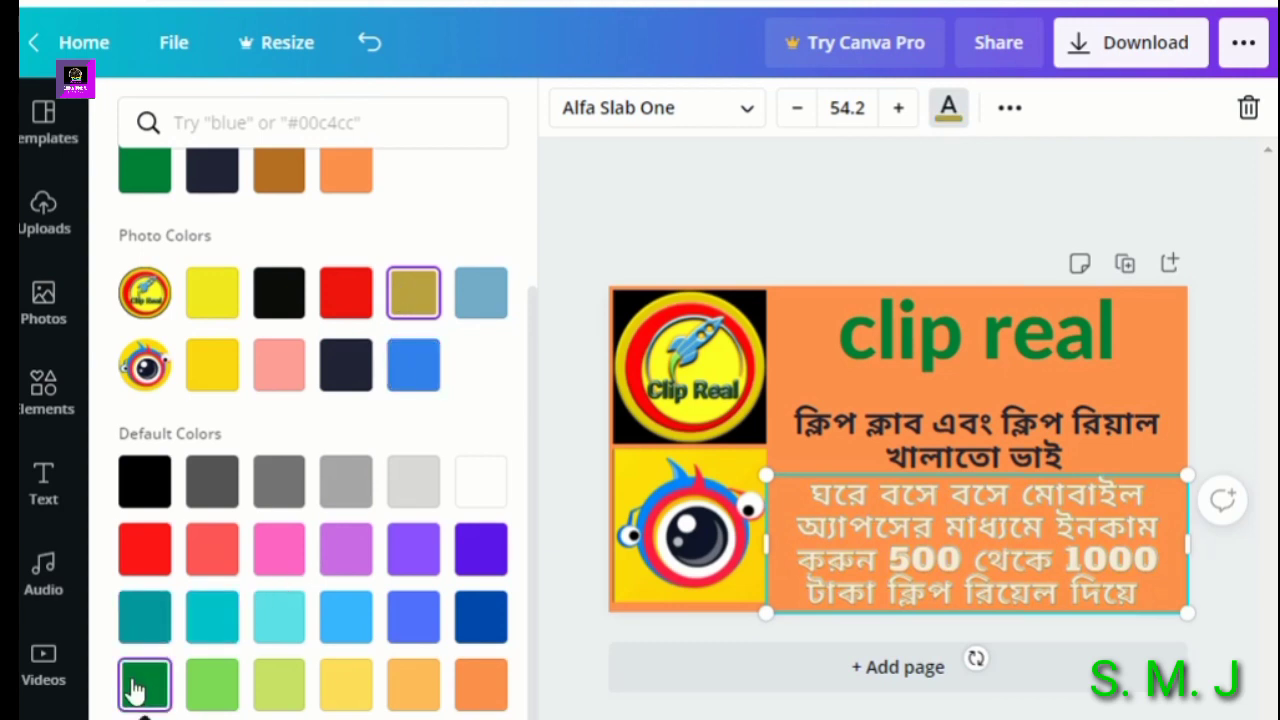
left_click(147, 555)
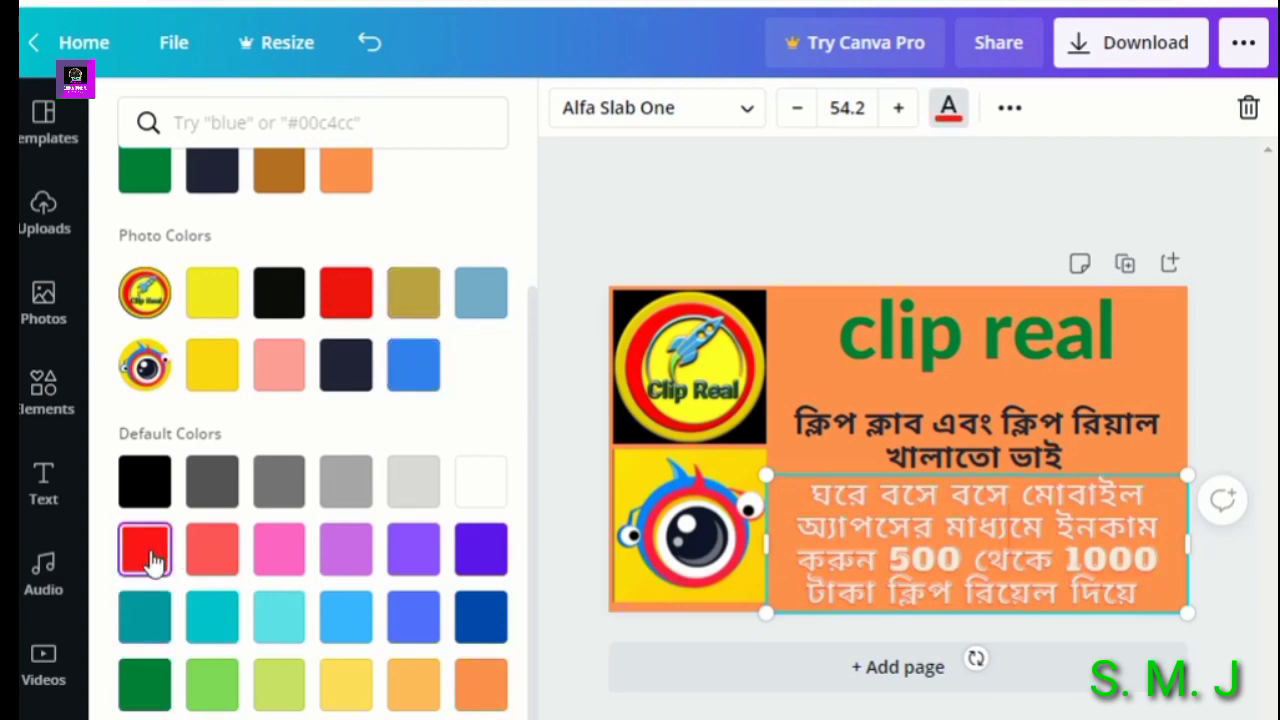
left_click(272, 560)
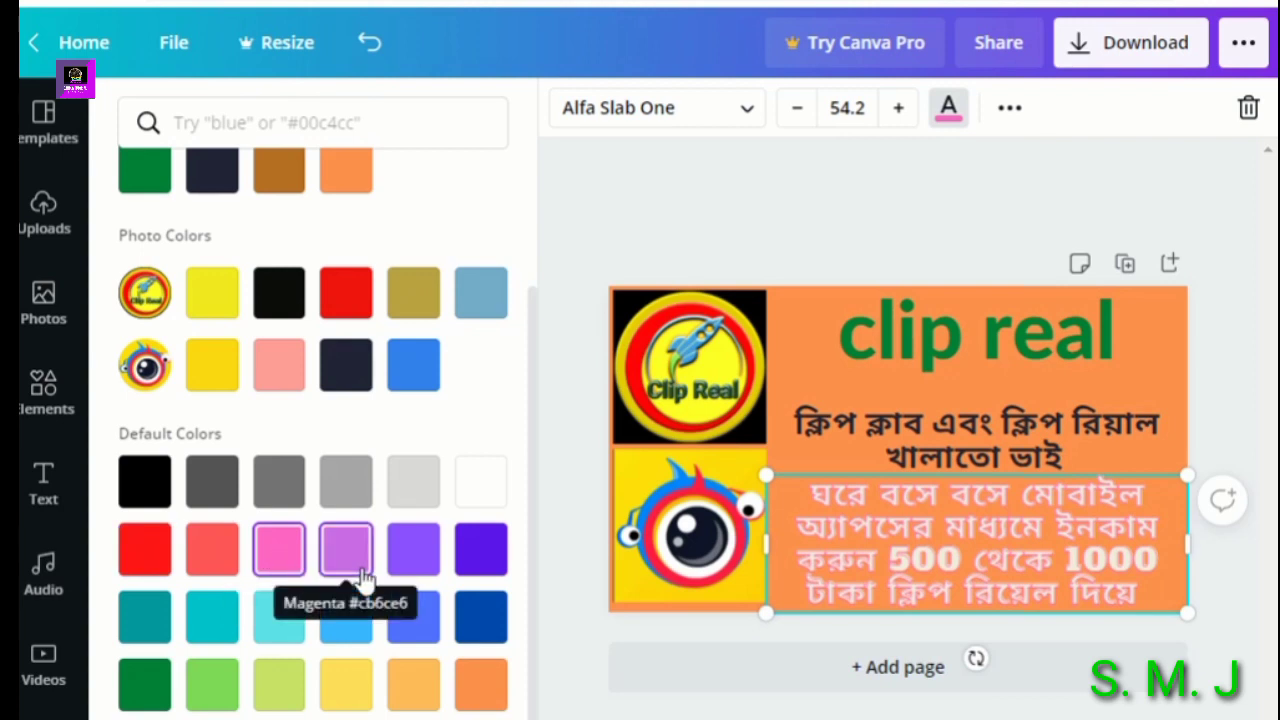
left_click(481, 617)
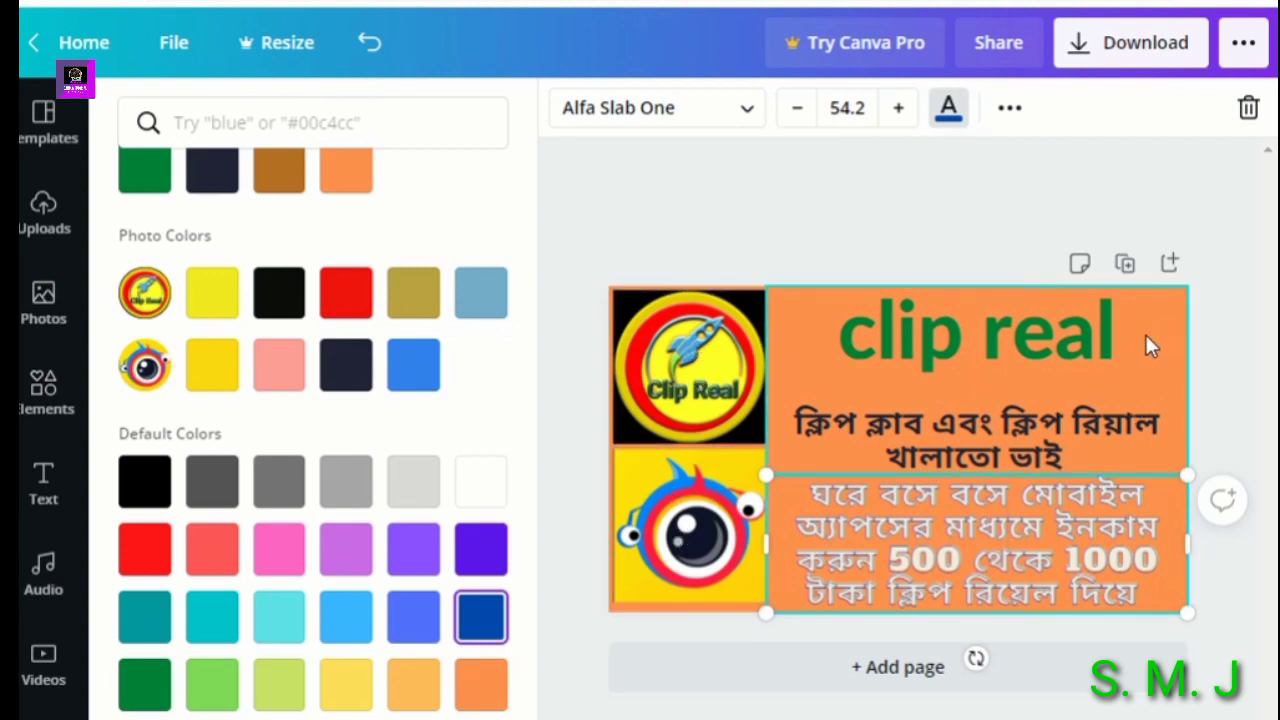
Move the title and subtitle group slightly left, up against the two logos, to free space at the page's right edge
left_click(991, 336)
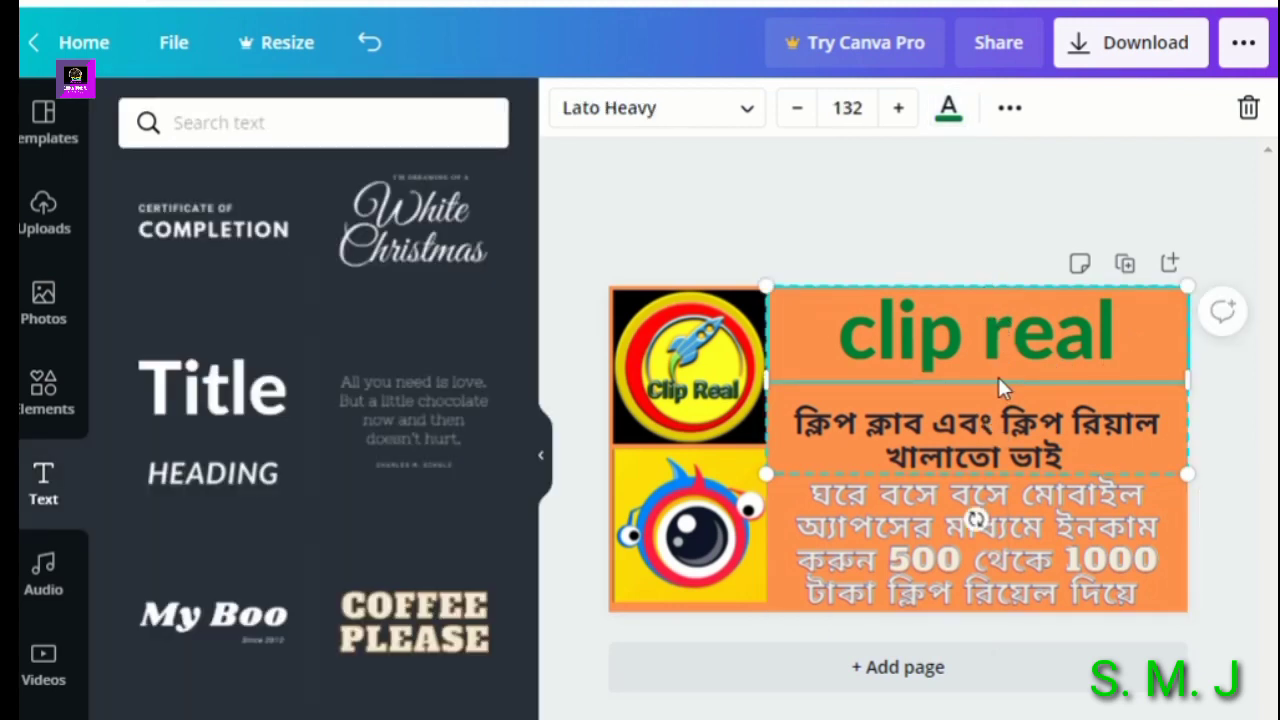
left_click_drag(993, 376, 969, 372)
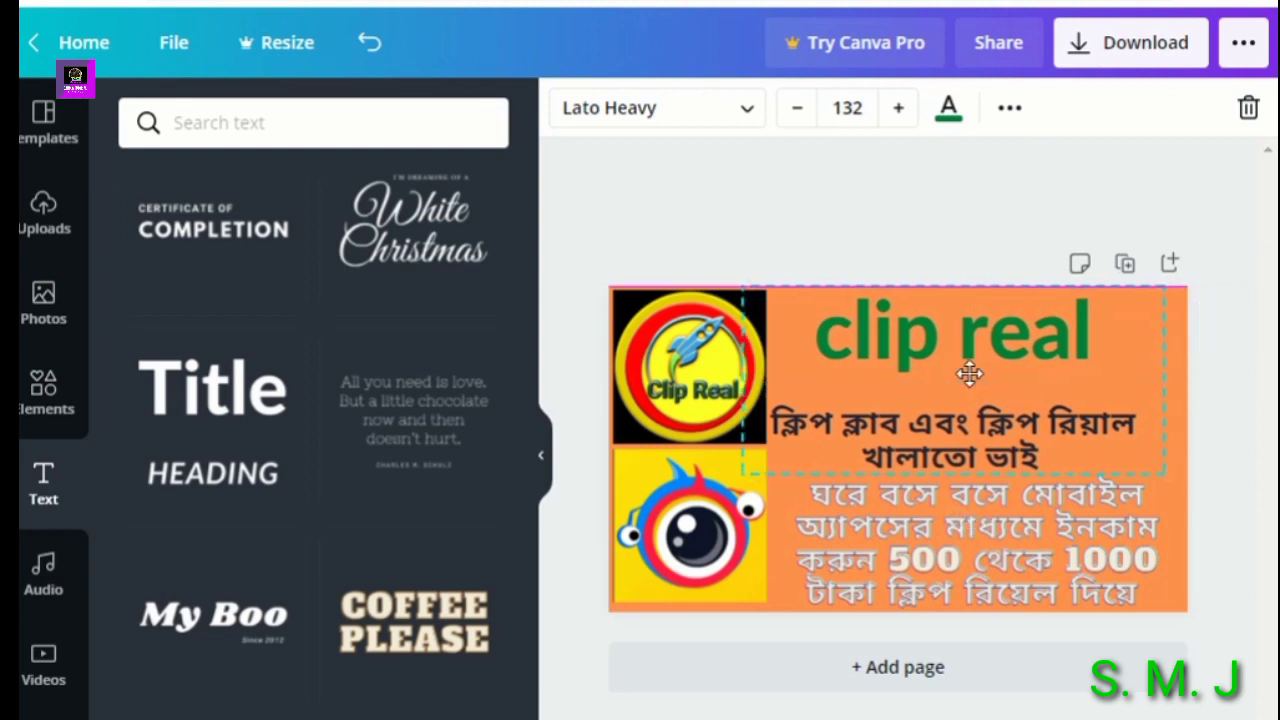
left_click(1031, 555)
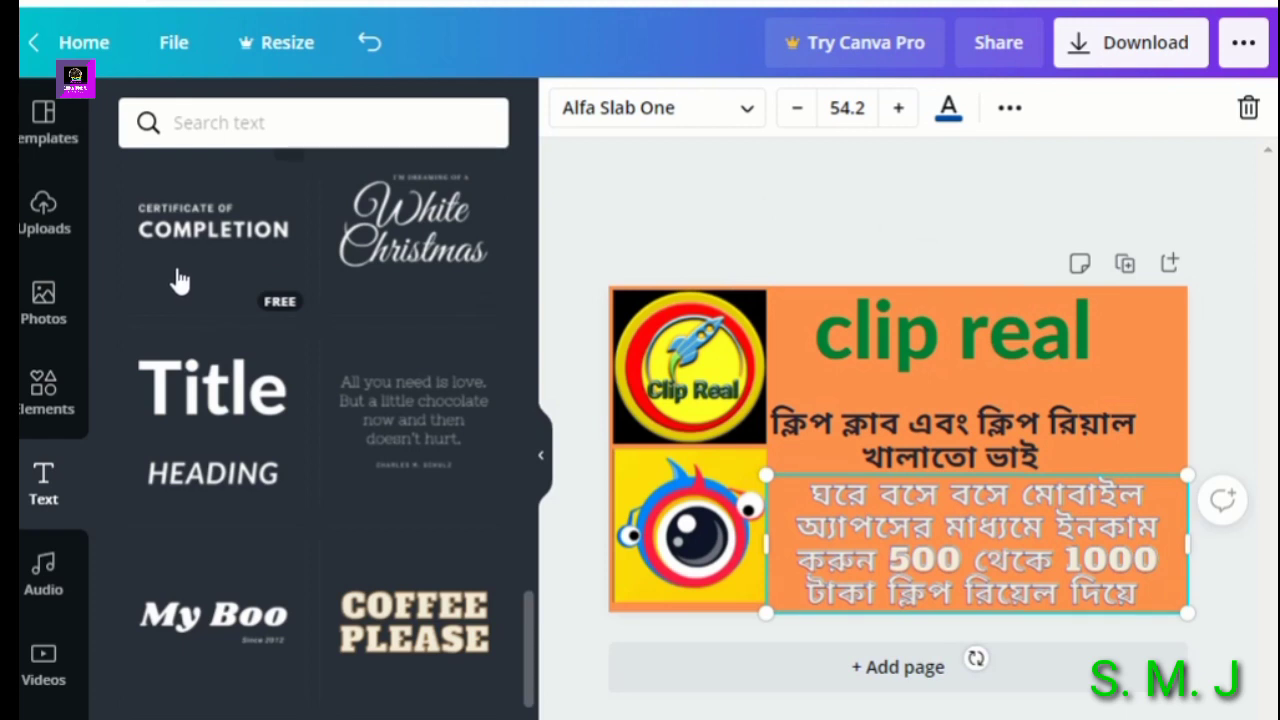
Add the uploaded ES logo with the black background to the upper right area of the page
left_click(58, 237)
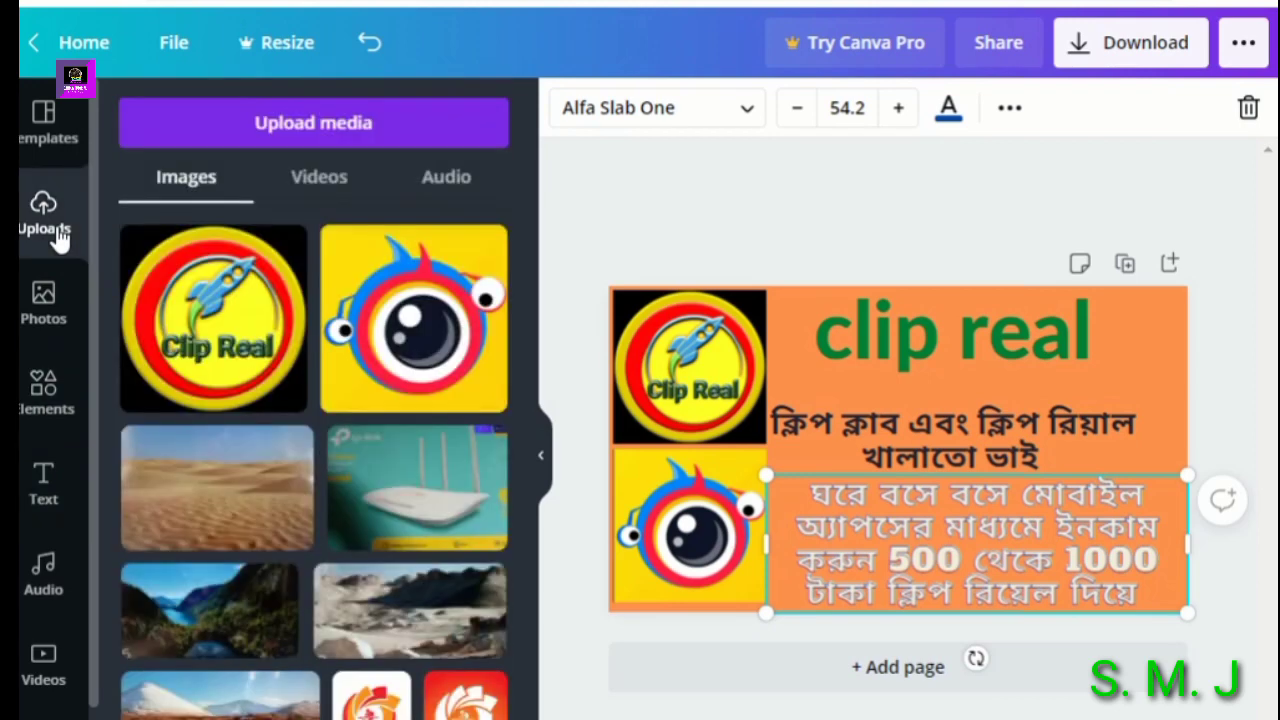
scroll(400, 362, "down", 2)
scroll(398, 362, "down", 5)
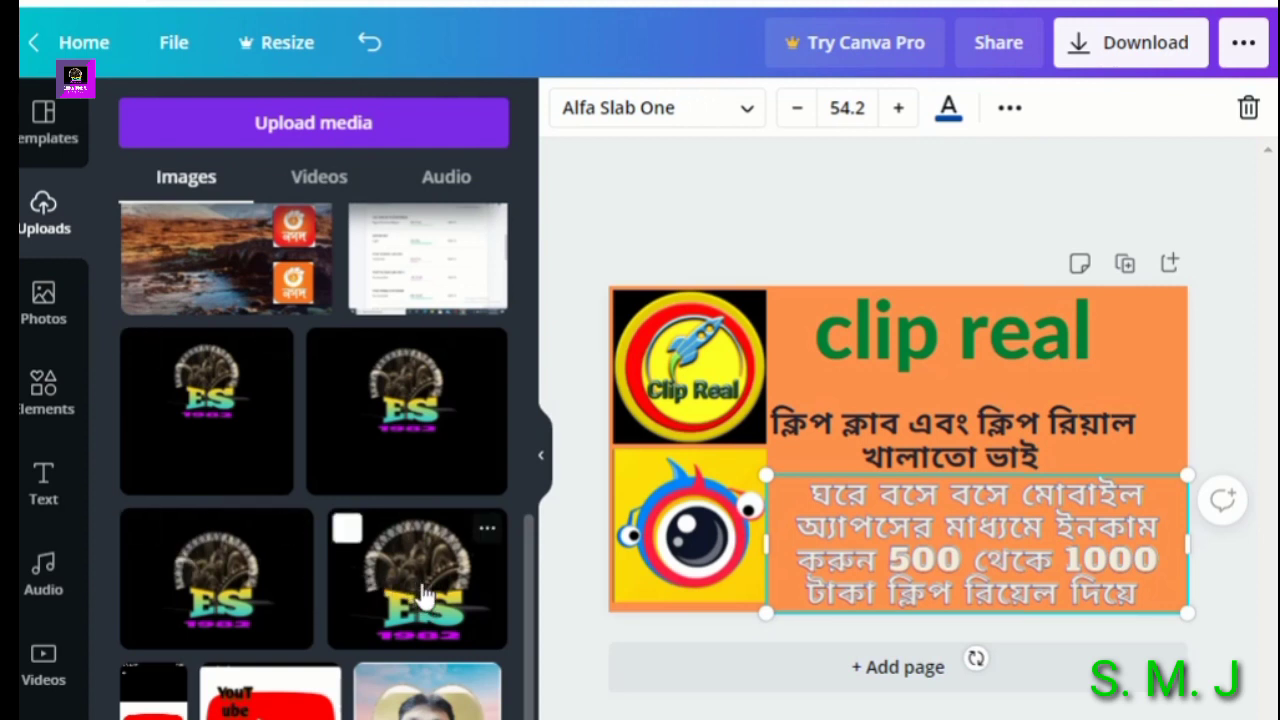
left_click_drag(418, 597, 1040, 391)
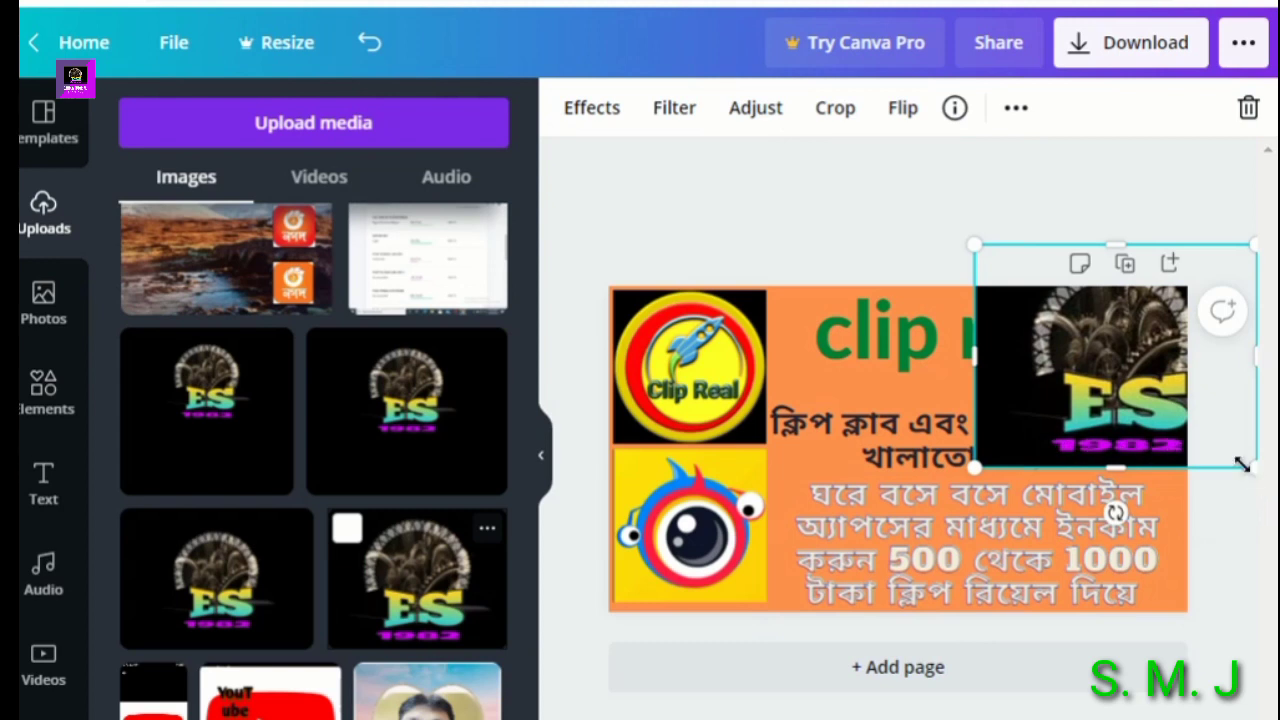
Shrink the ES logo and place it in the page's upper right corner, clear of the "clip real" title
left_click_drag(1242, 460, 1115, 398)
left_click_drag(1055, 325, 1083, 372)
left_click_drag(1001, 407, 1048, 375)
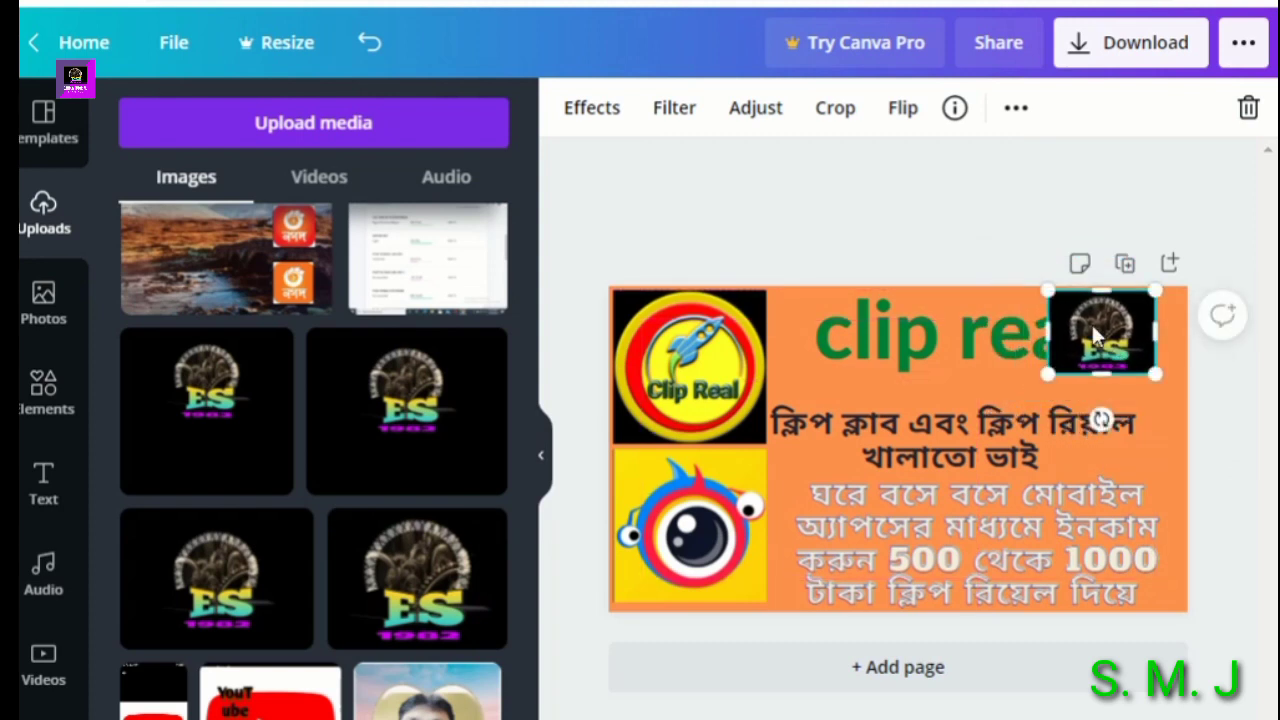
left_click_drag(1092, 325, 1120, 328)
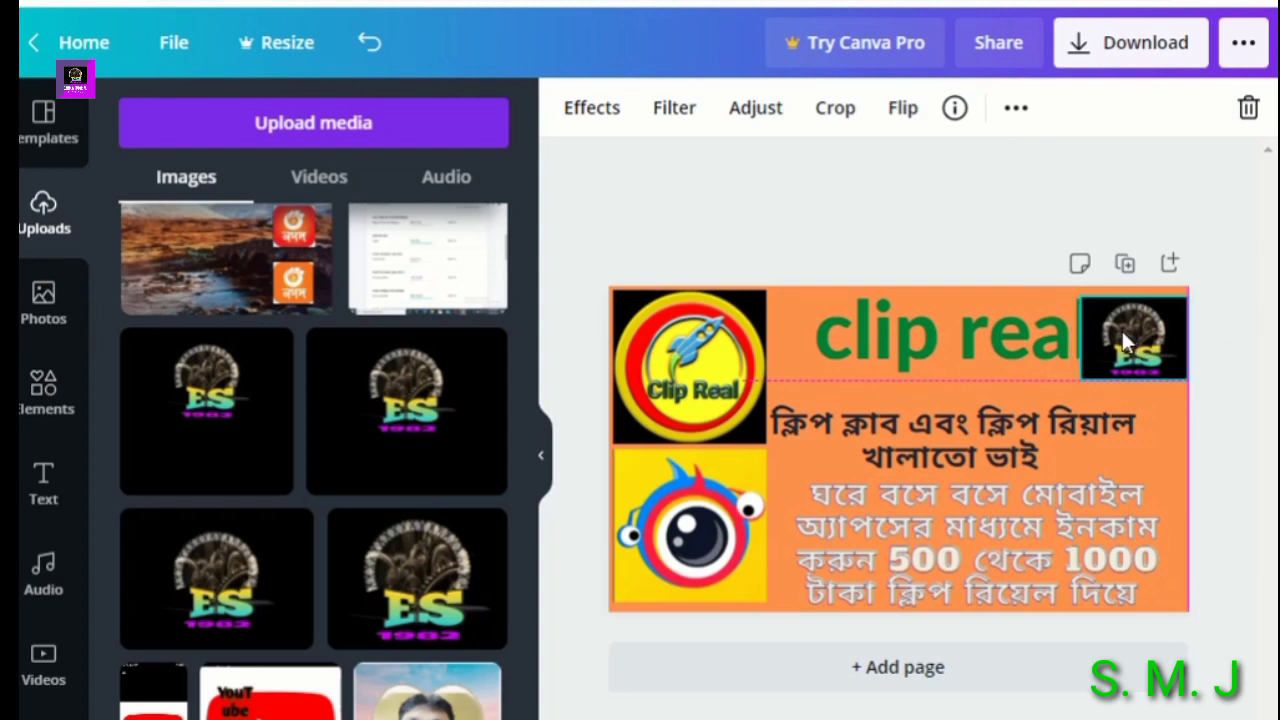
left_click_drag(1081, 380, 1133, 328)
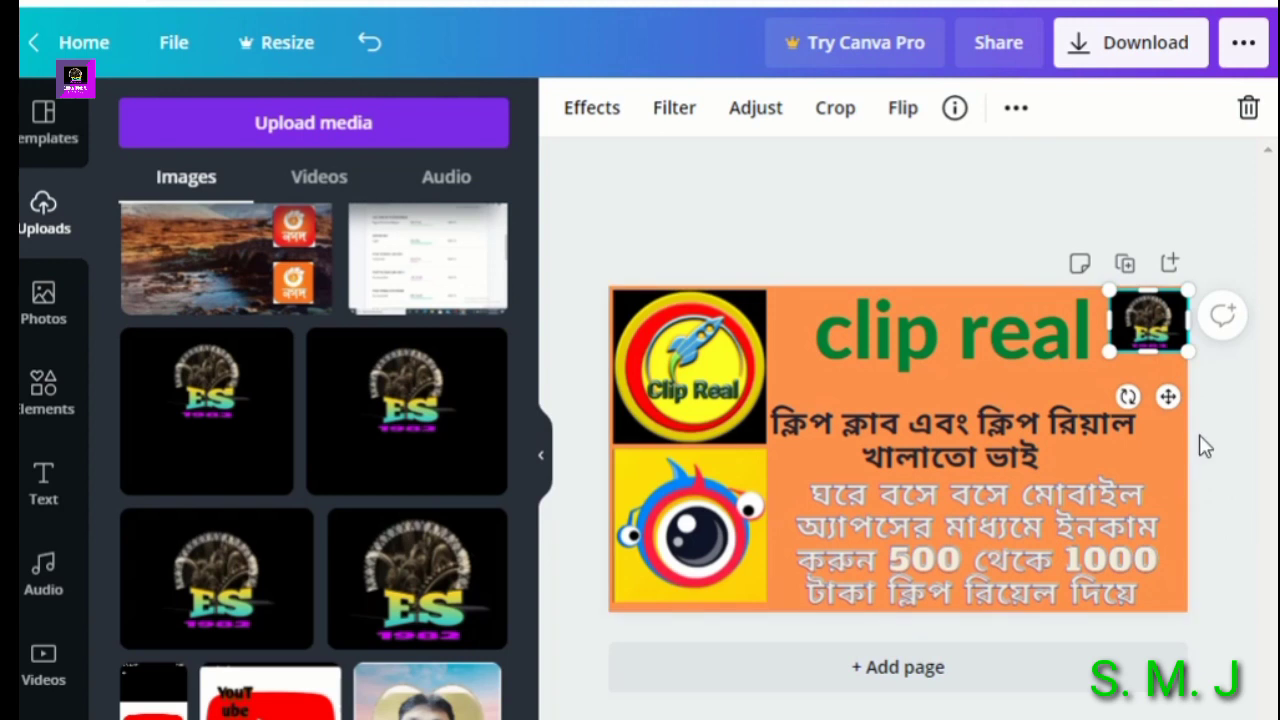
left_click(1237, 498)
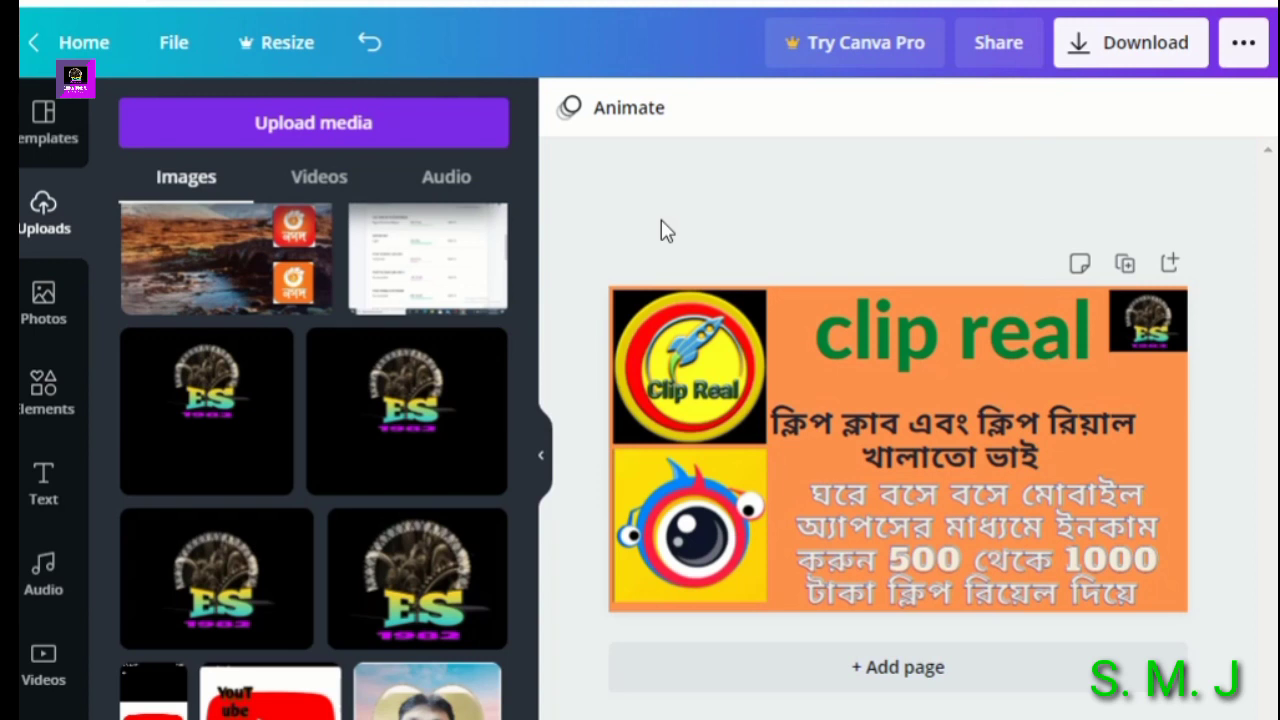
Download the finished thumbnail as a JPG file
left_click(1137, 57)
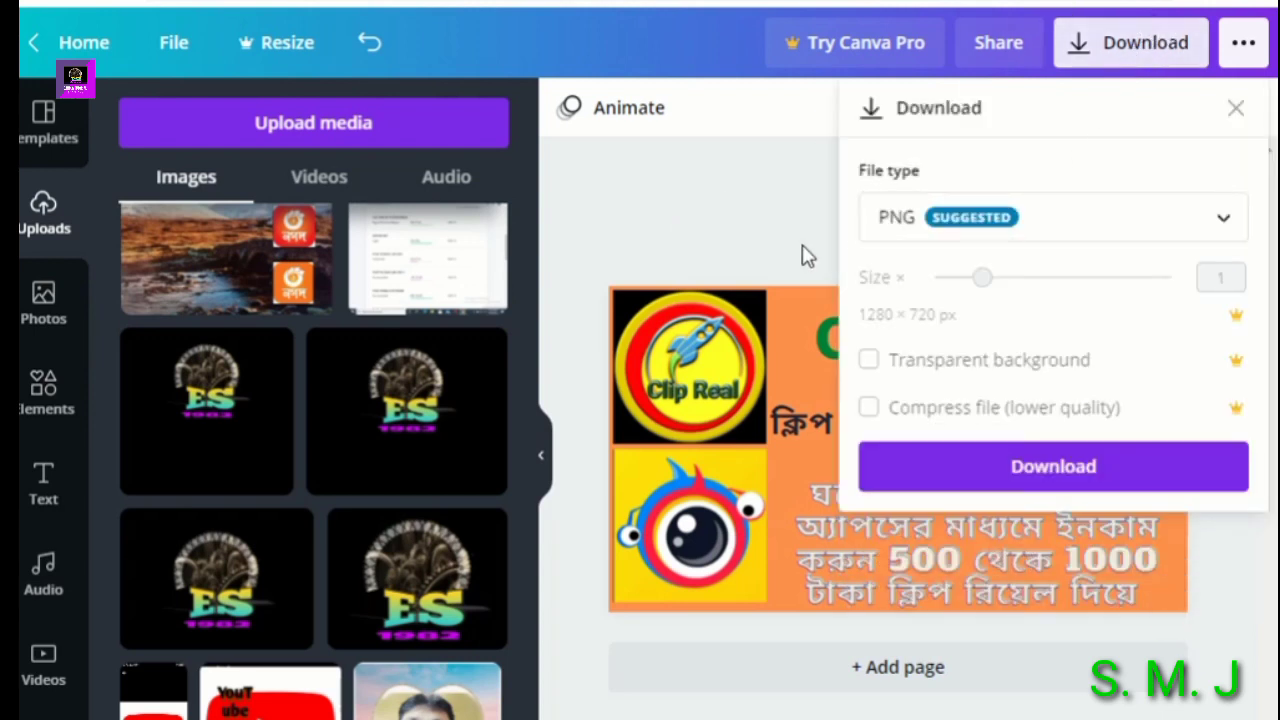
left_click(1230, 225)
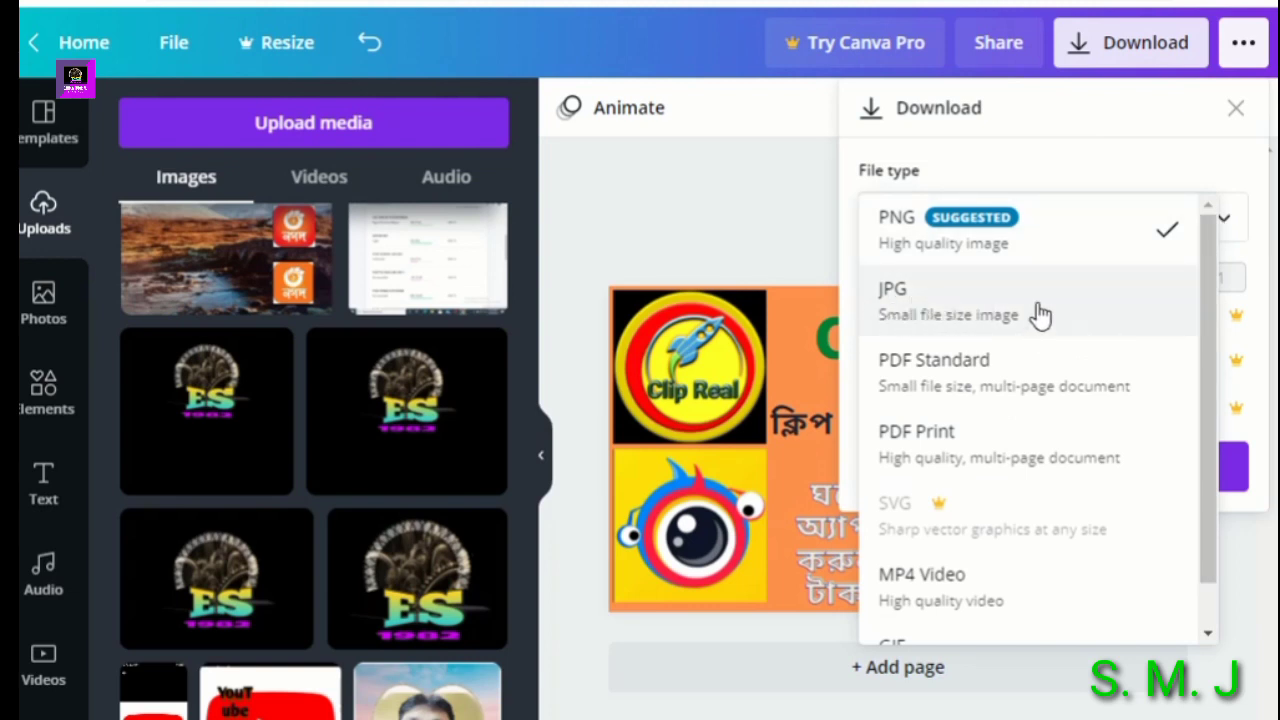
left_click(986, 311)
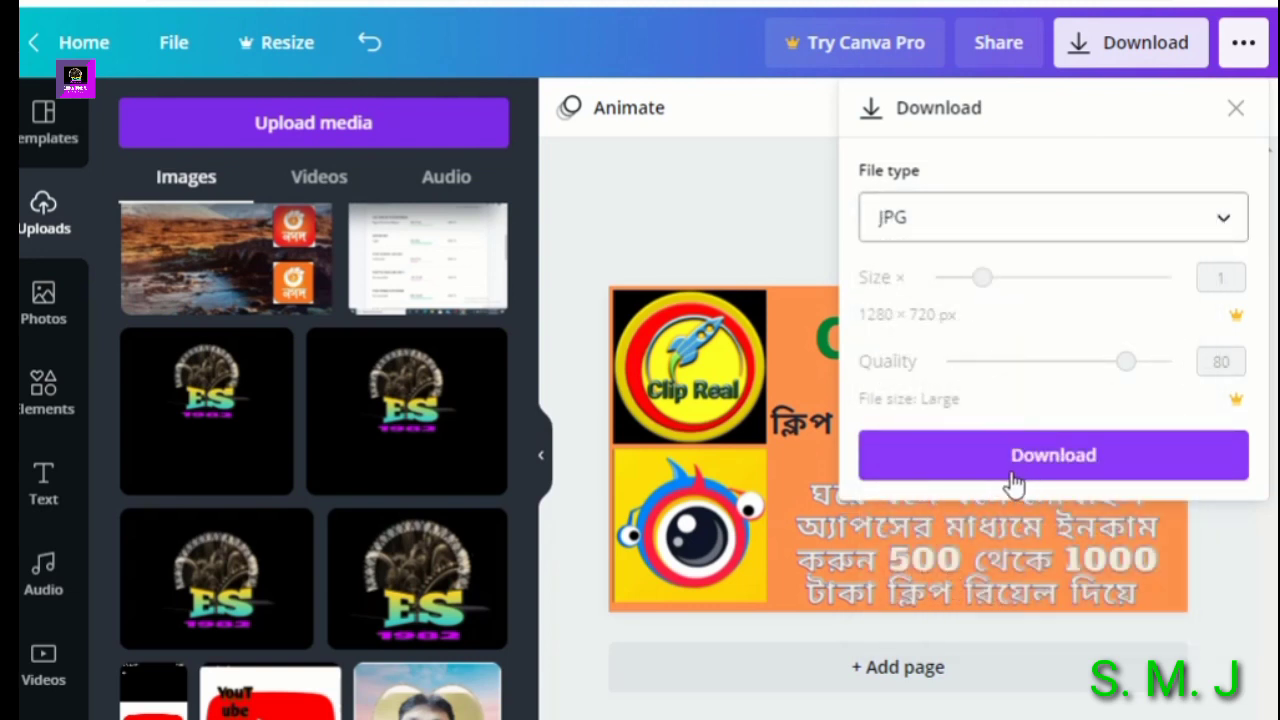
left_click(1066, 460)
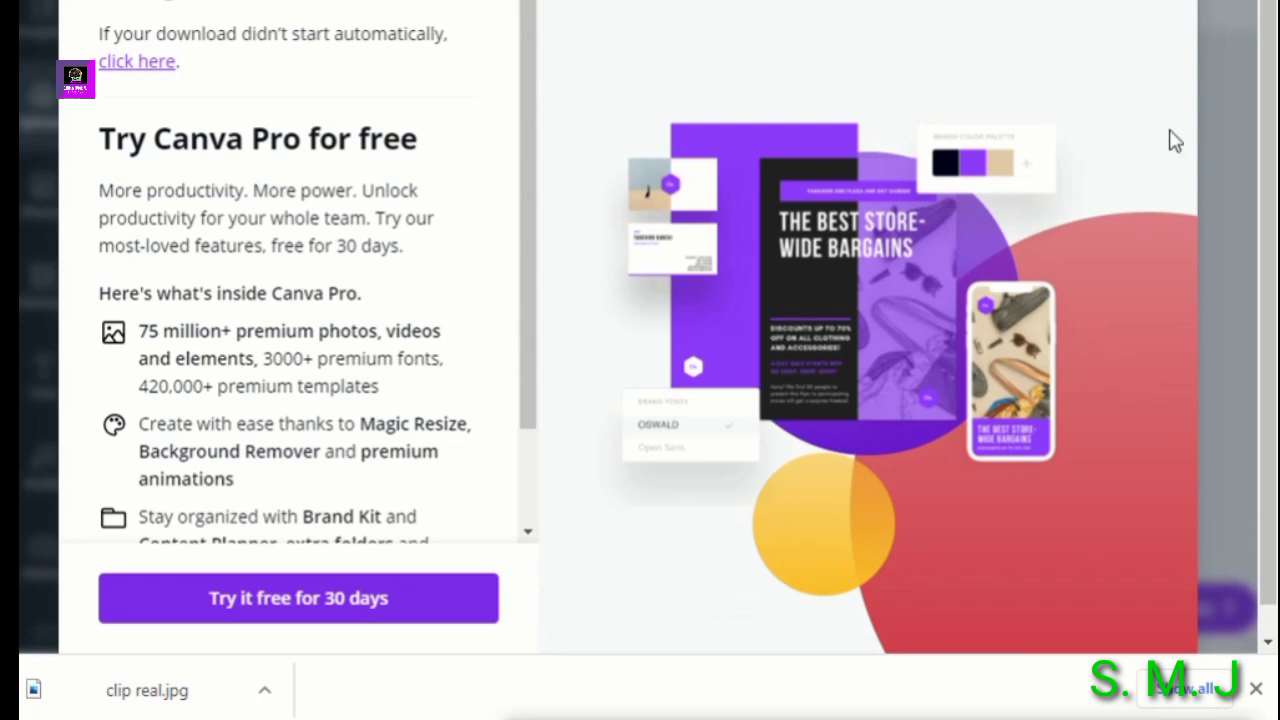
Dismiss the Canva Pro offer and open the downloaded clip real.jpg to check the thumbnail
key("Escape")
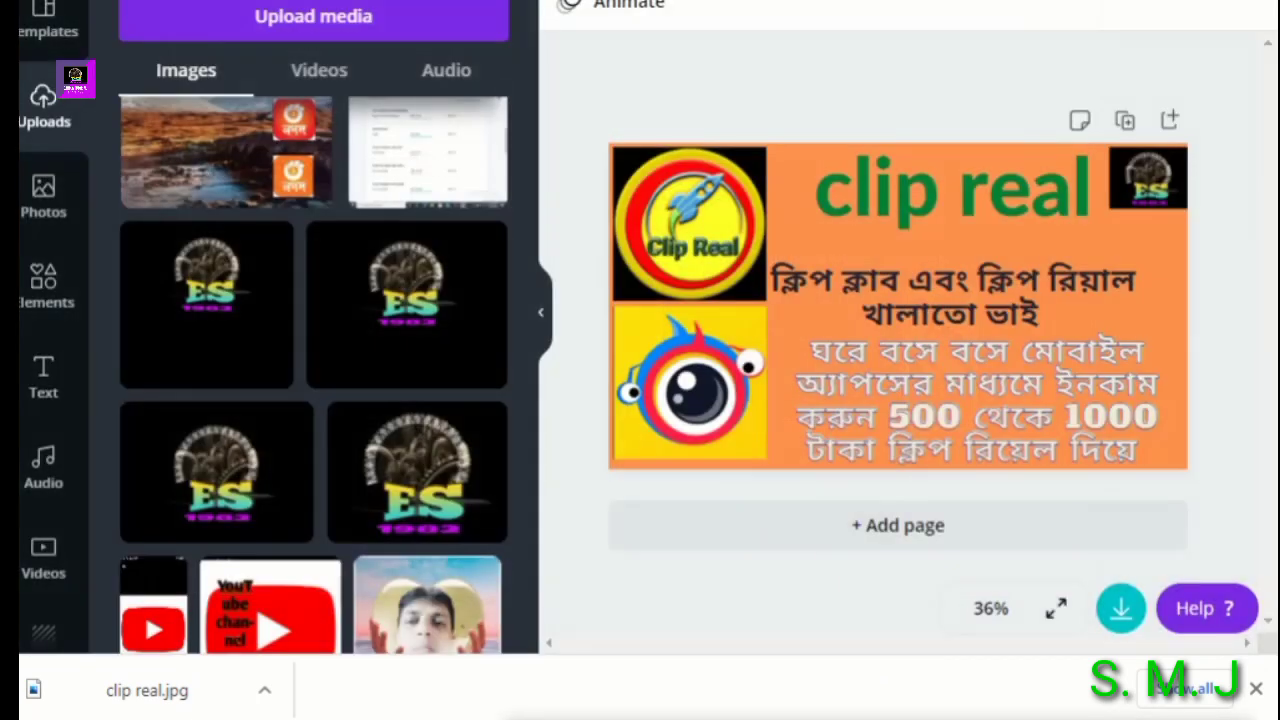
left_click(263, 695)
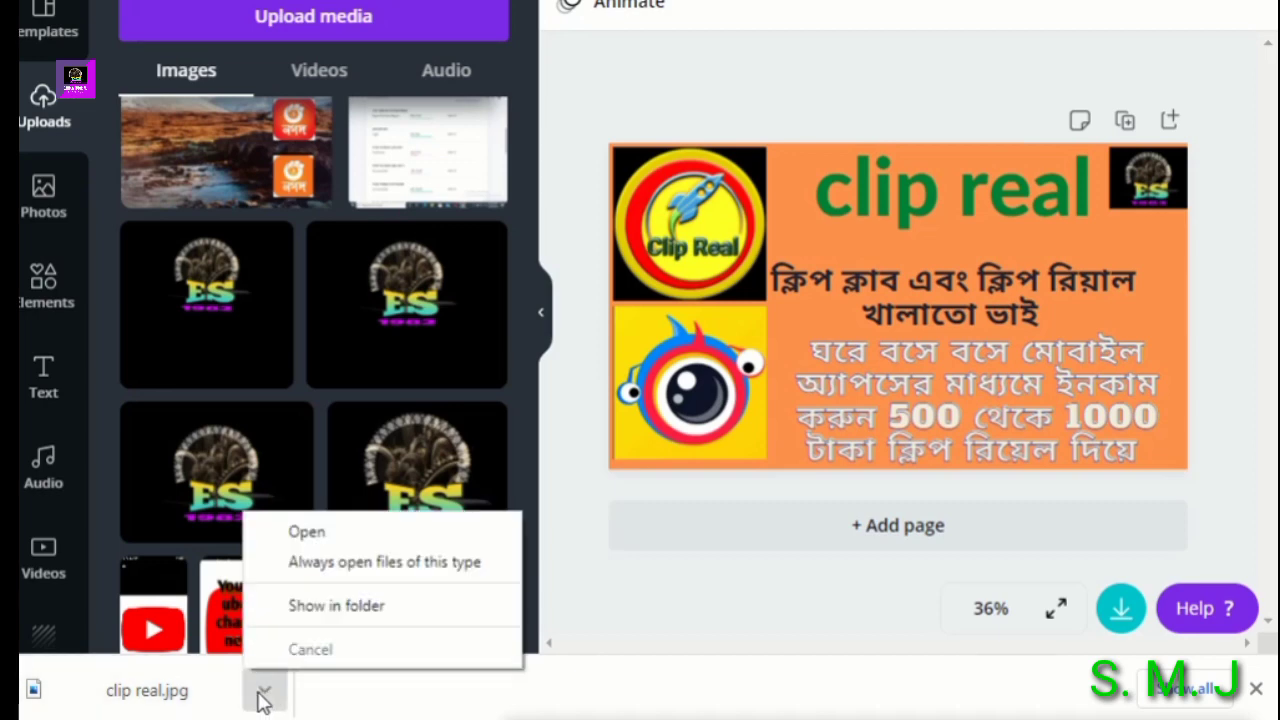
left_click(320, 530)
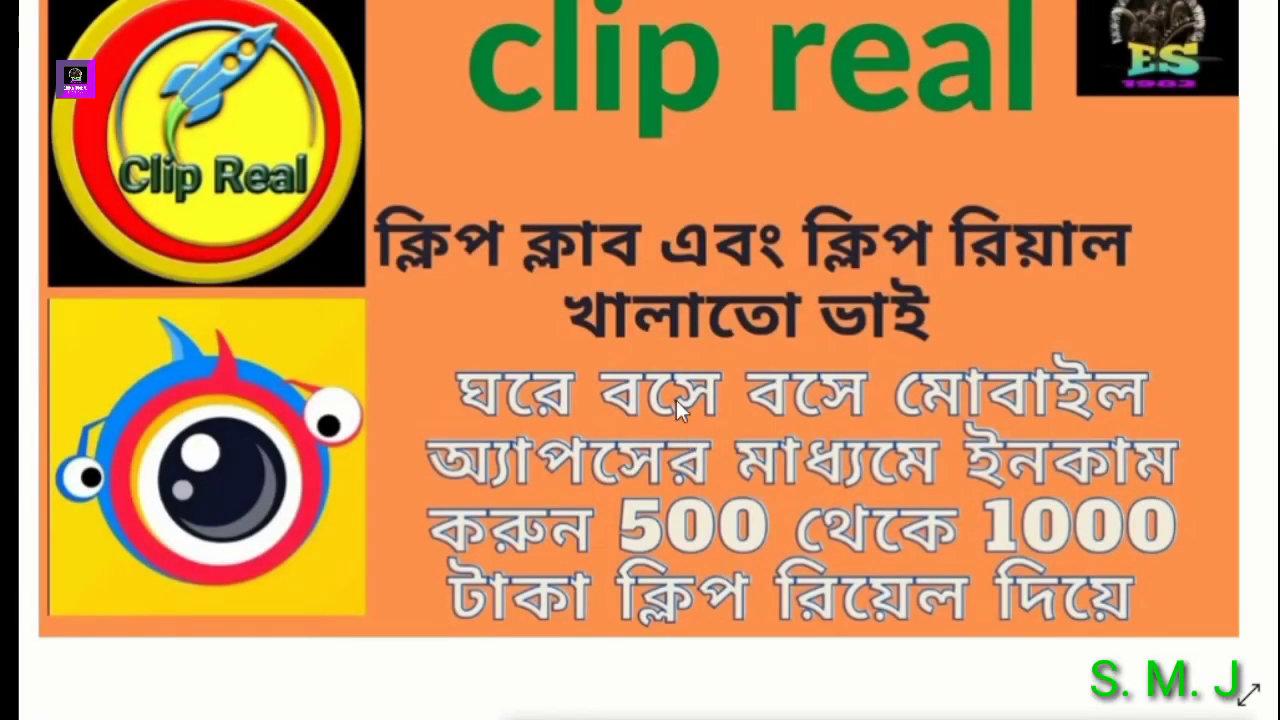